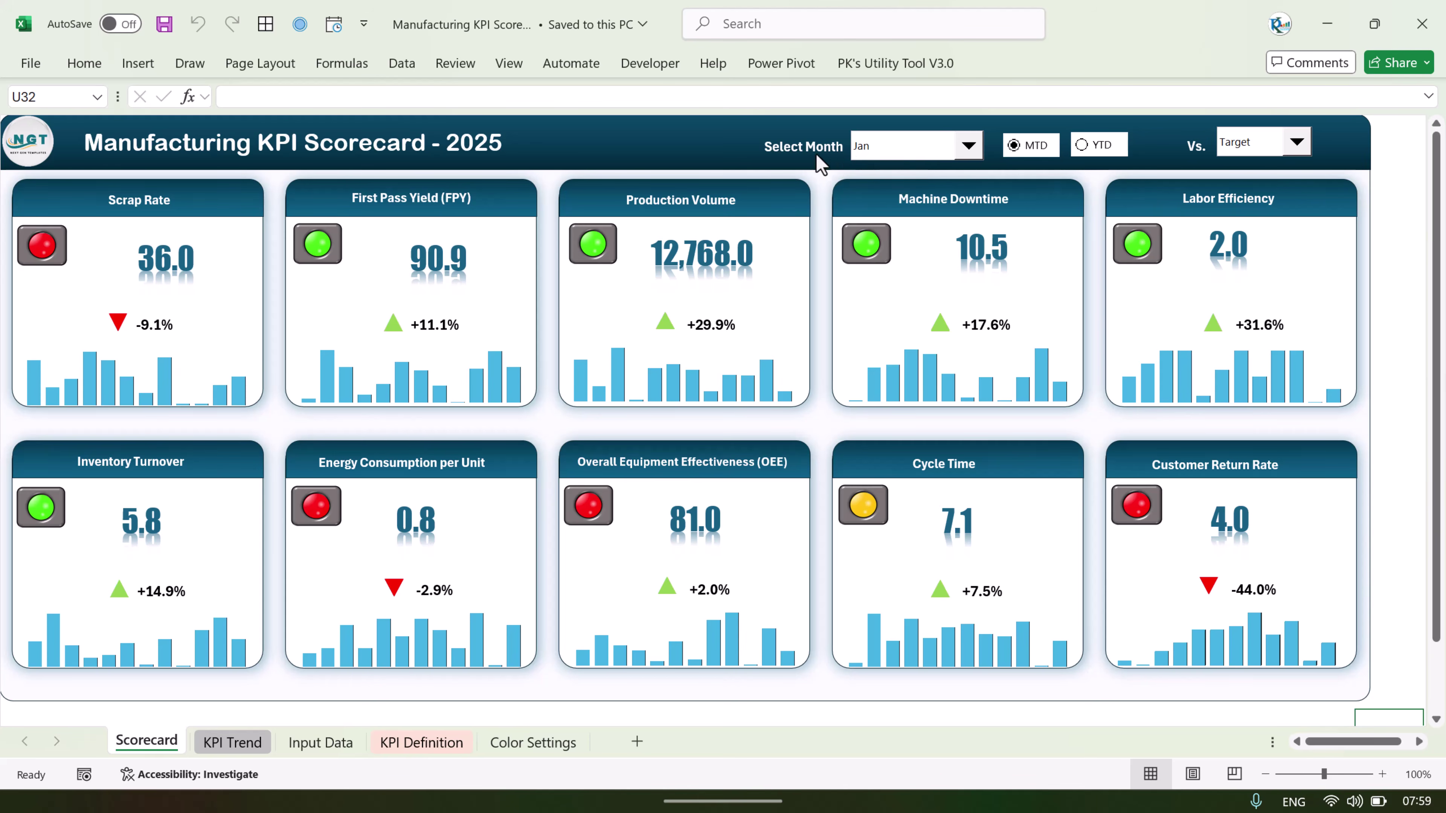
Cycle the scorecard's selected month through Feb, Mar and May, and back to Jan.
click(962, 148)
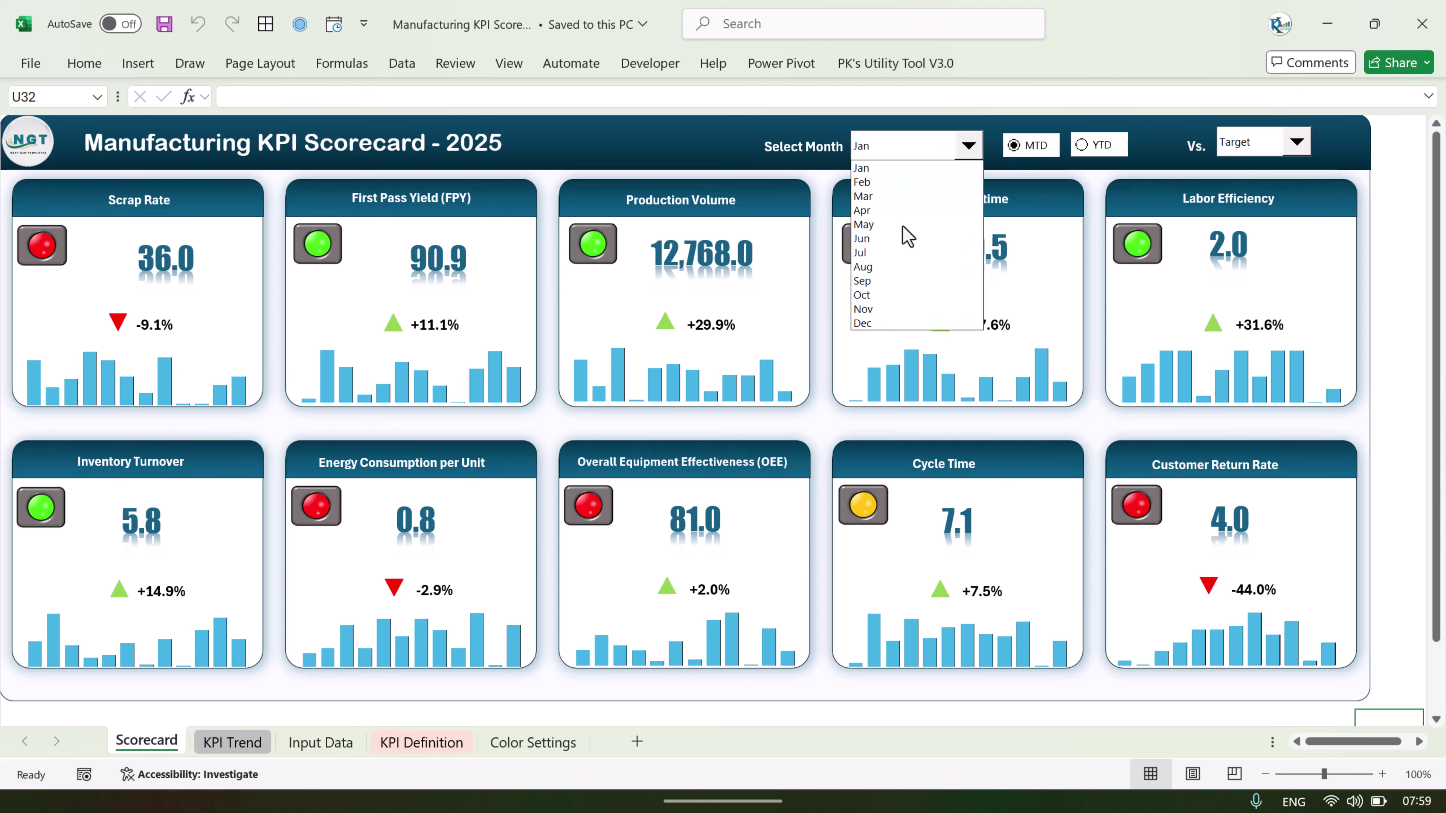
click(888, 184)
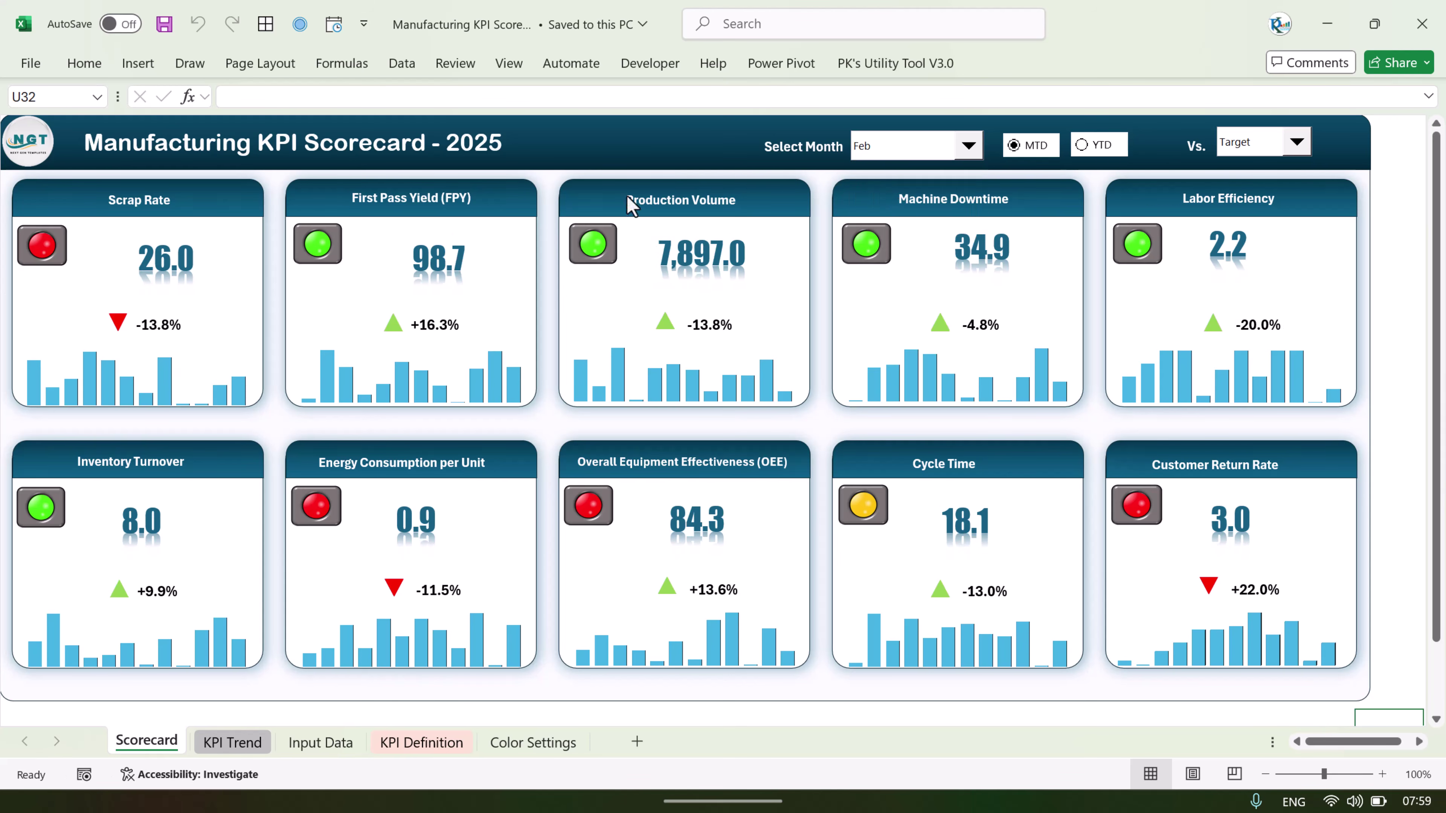
click(913, 147)
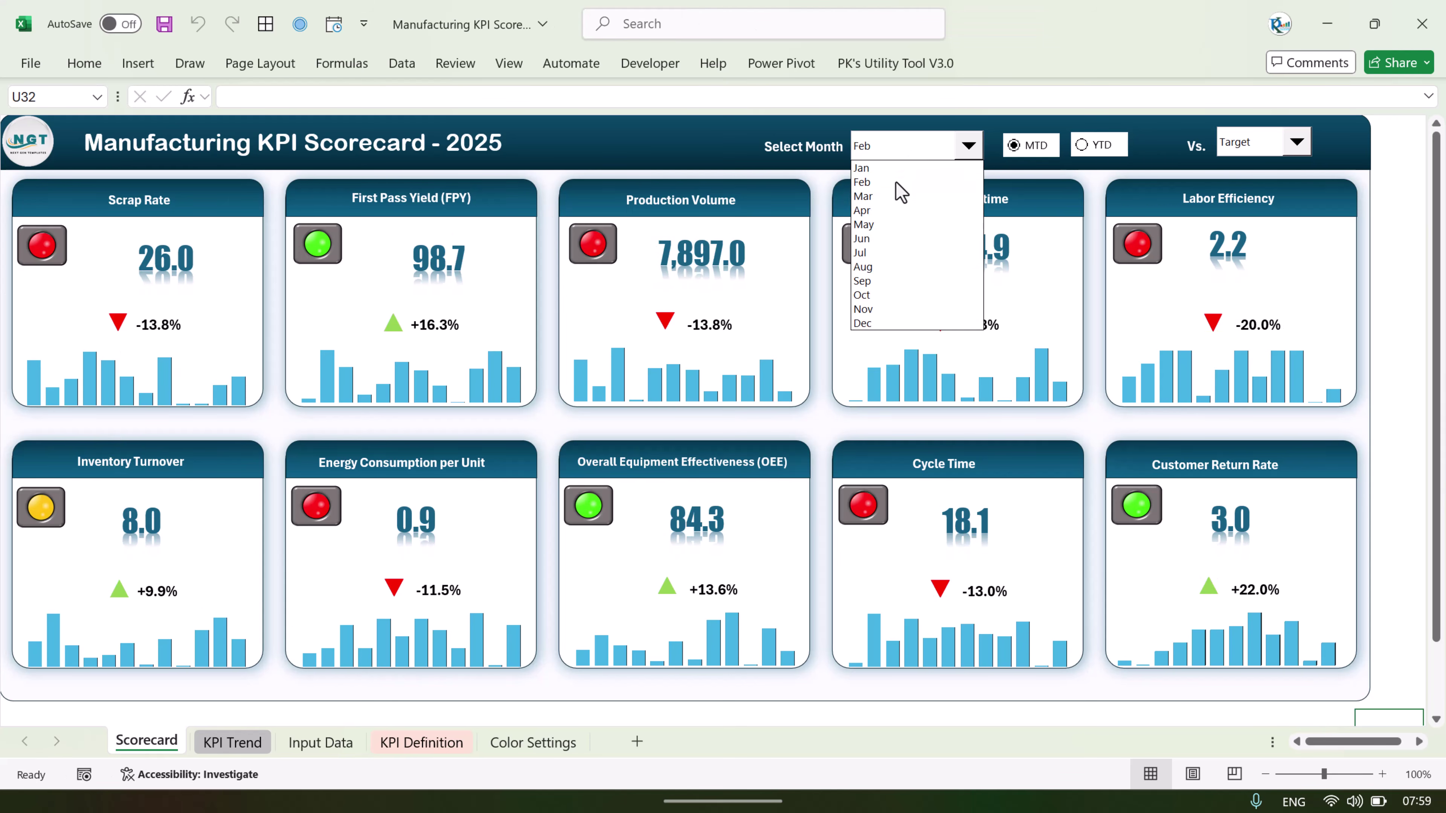
click(893, 197)
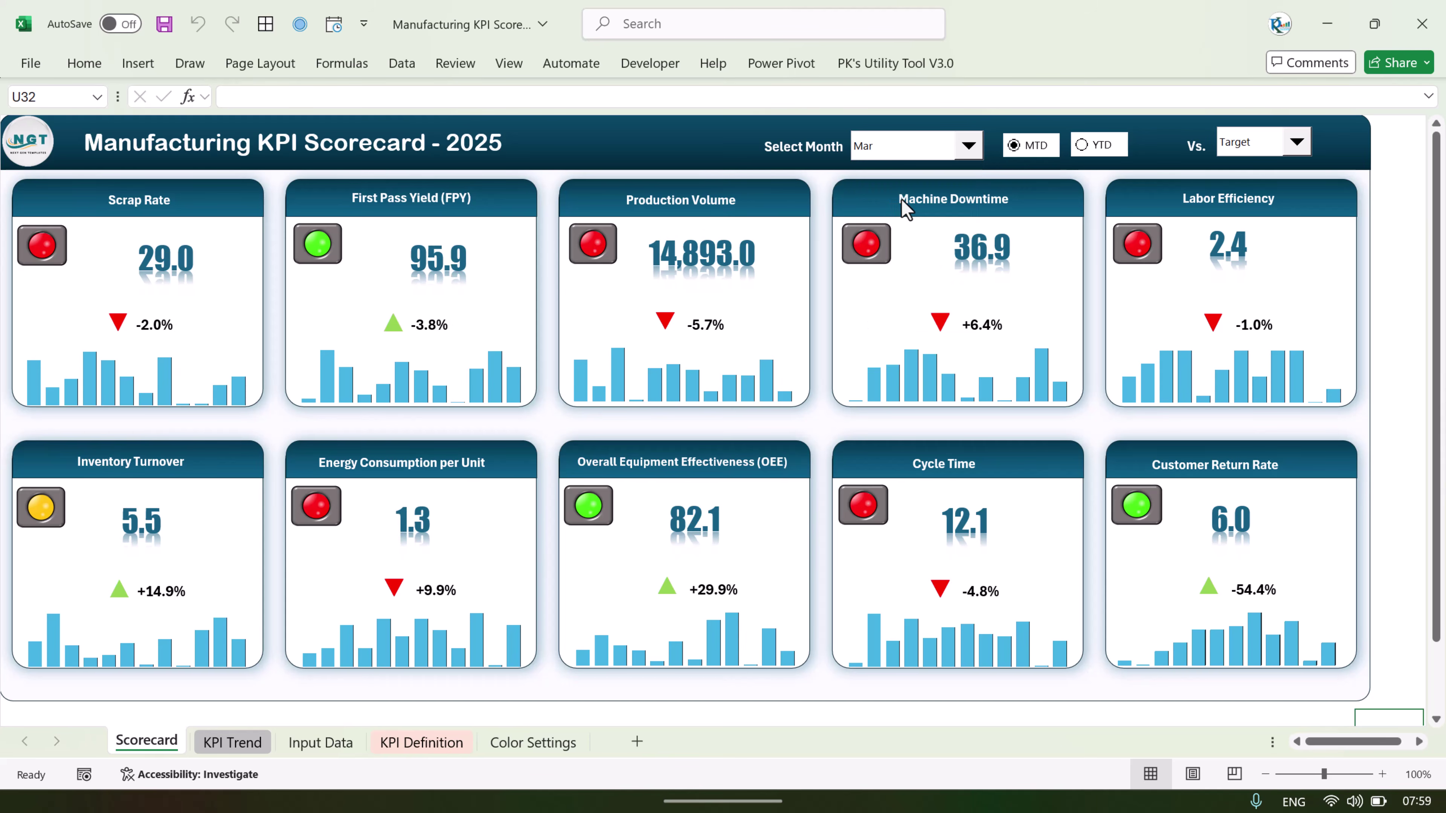
click(893, 156)
click(888, 224)
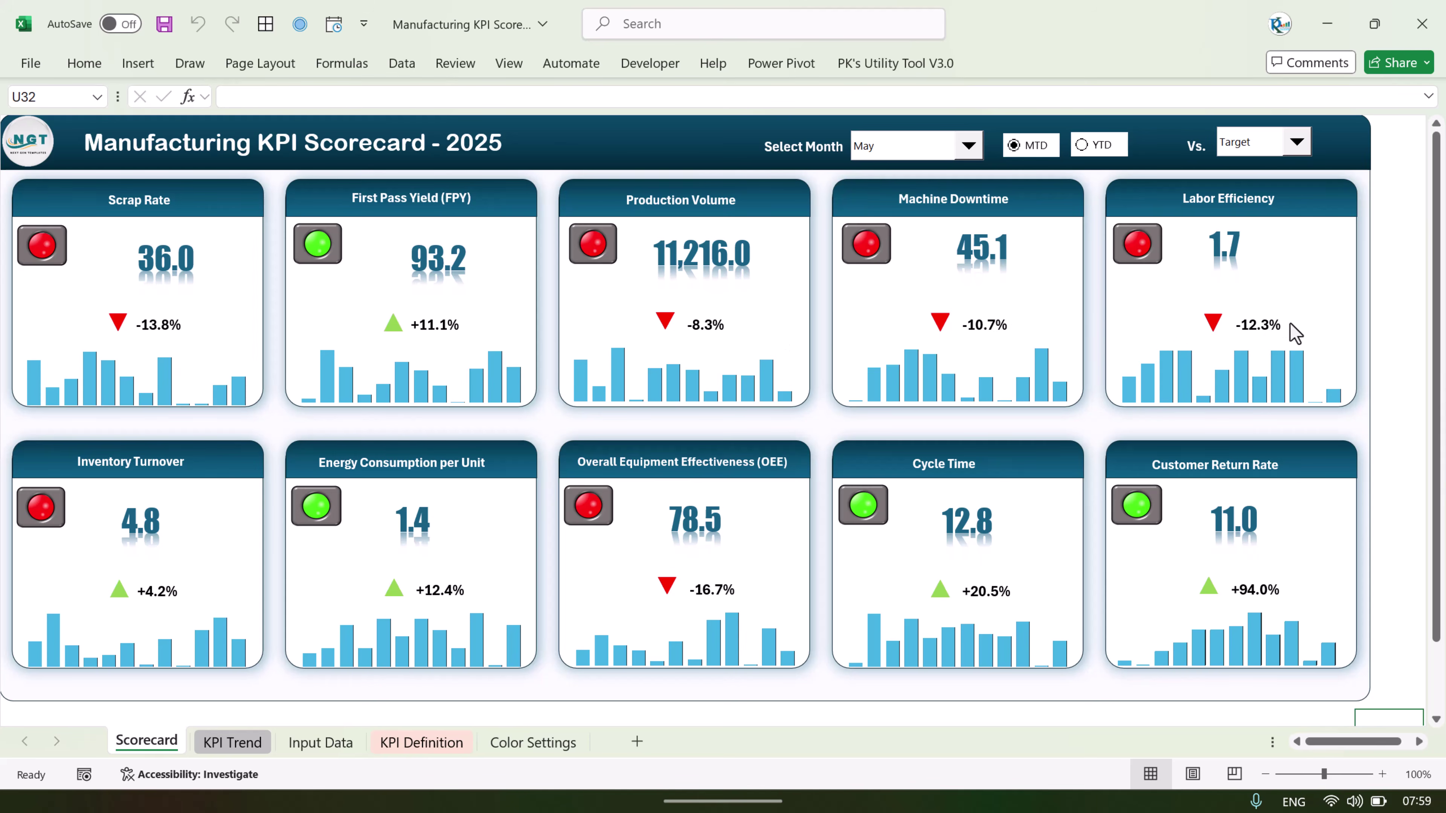
click(967, 146)
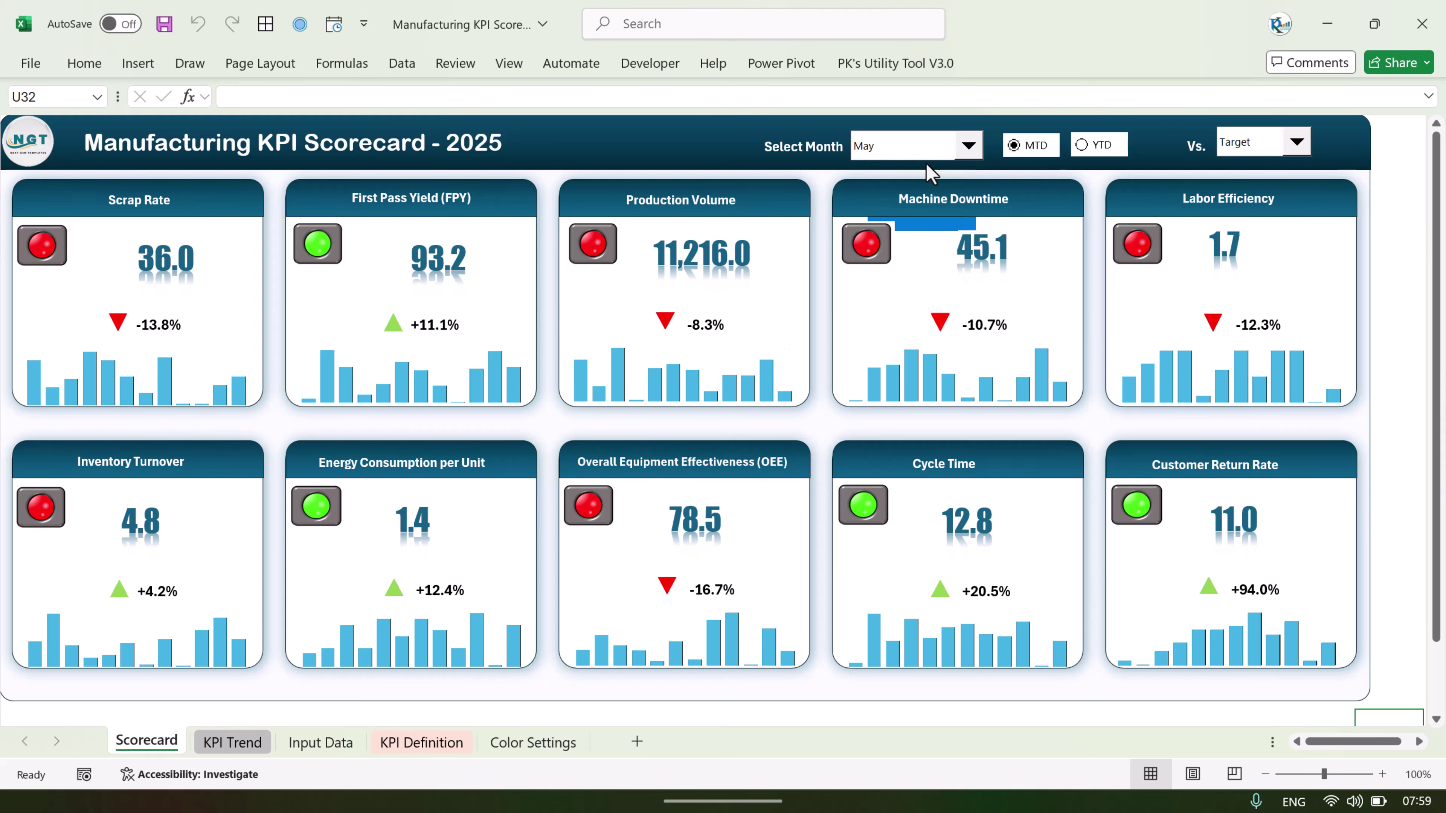
click(922, 165)
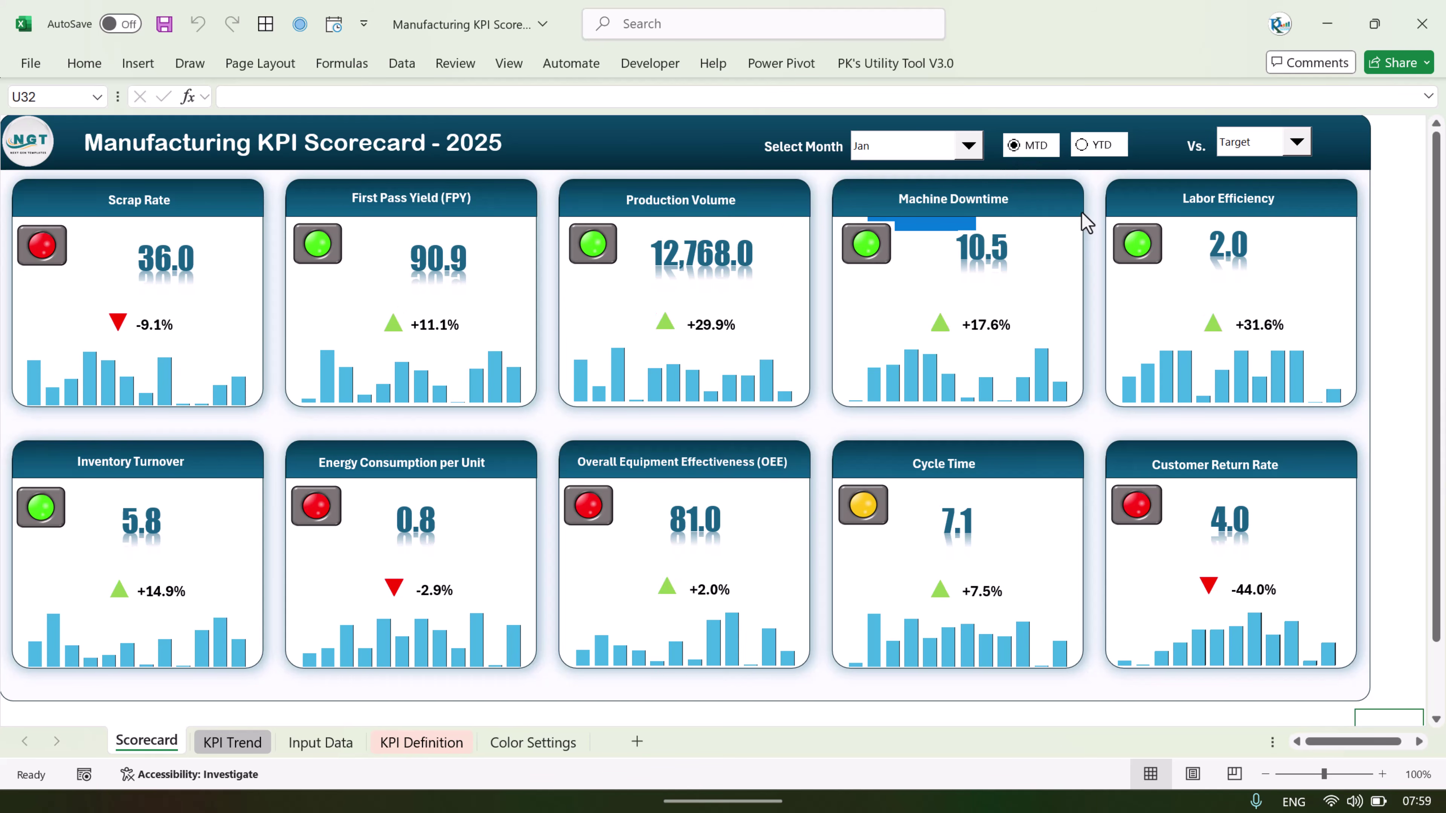
Toggle the scorecard between YTD and MTD, and set it to May with YTD figures.
click(1082, 145)
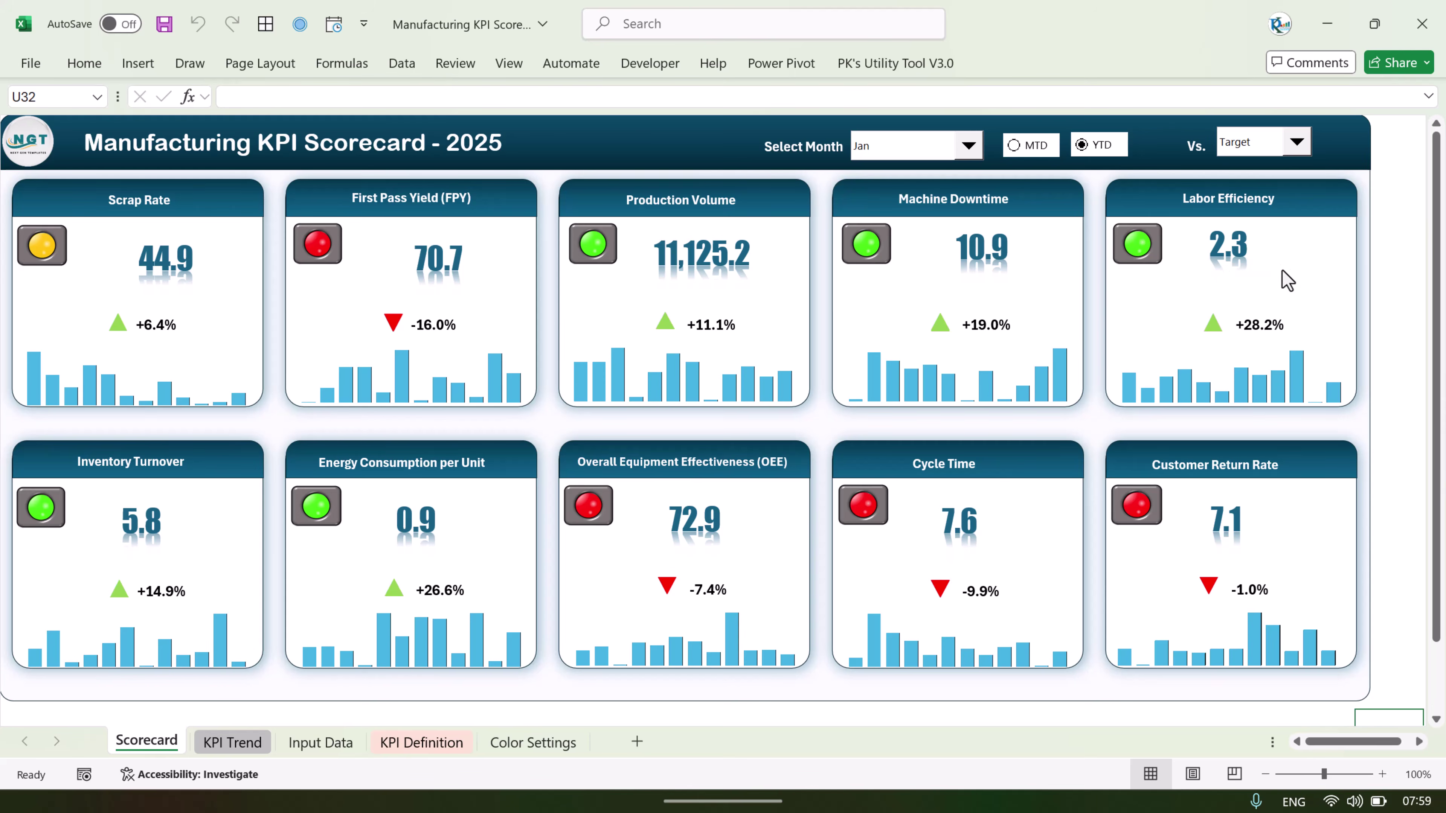
click(1029, 149)
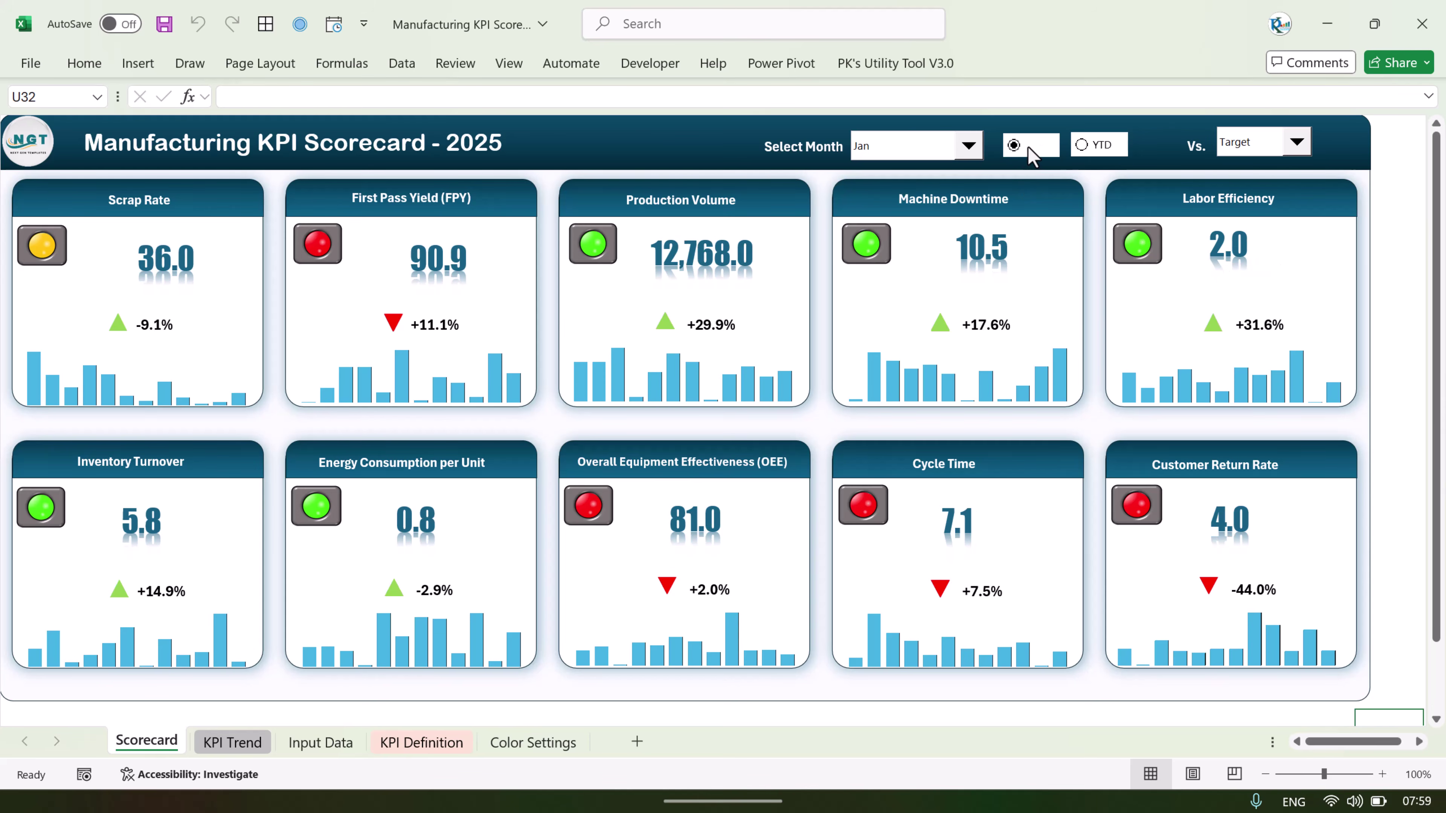
click(921, 152)
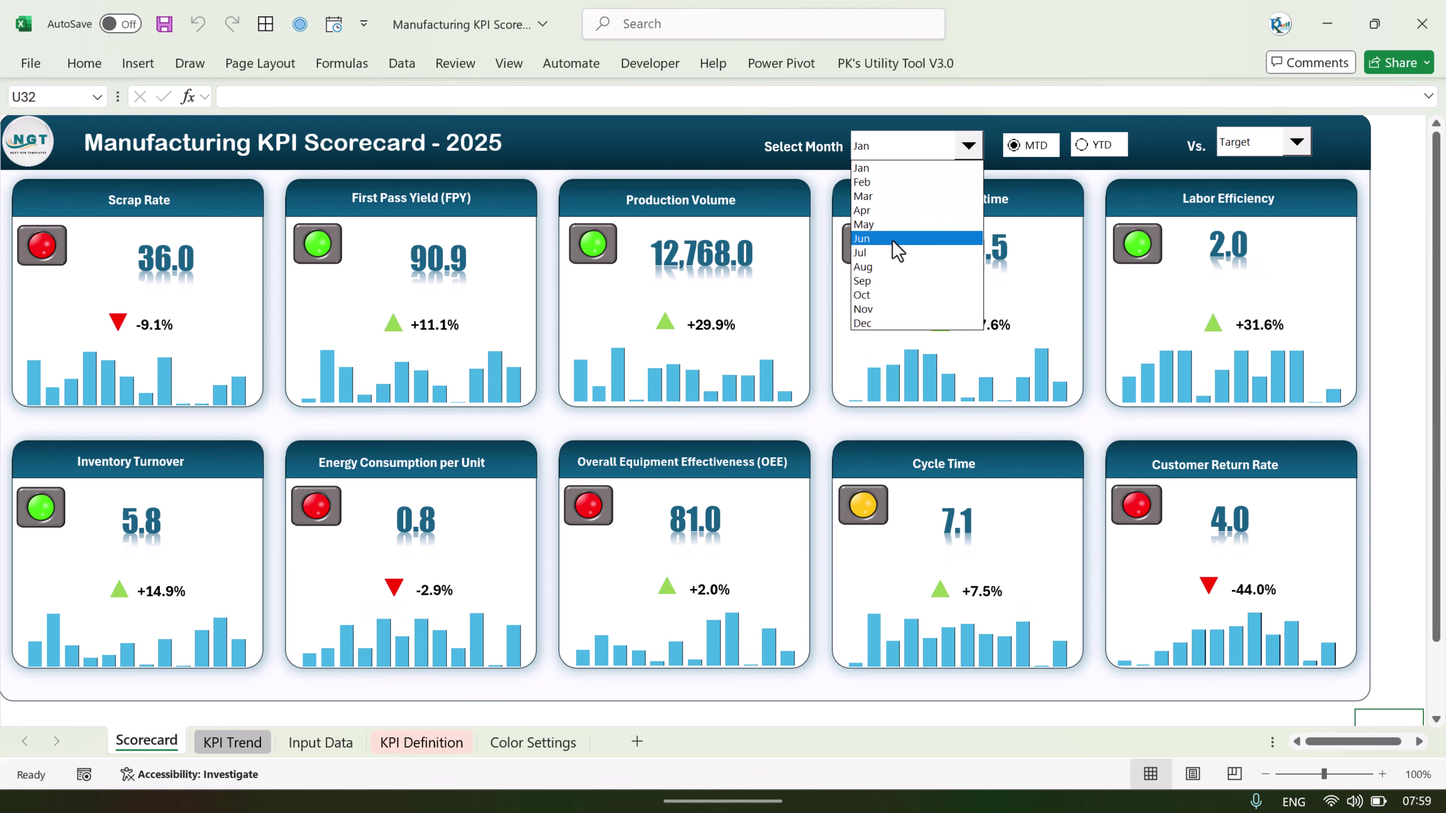
click(901, 225)
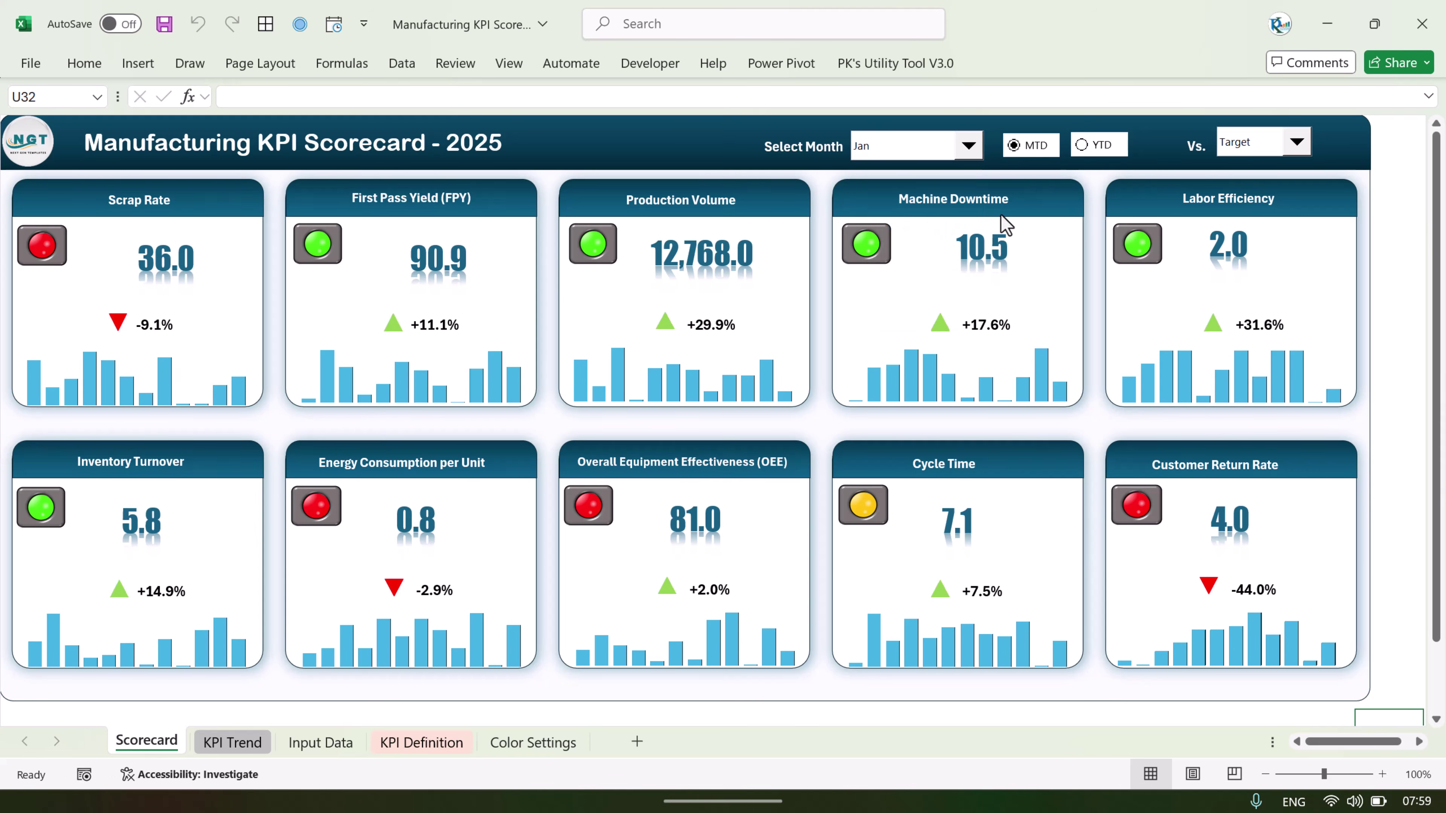
click(1079, 152)
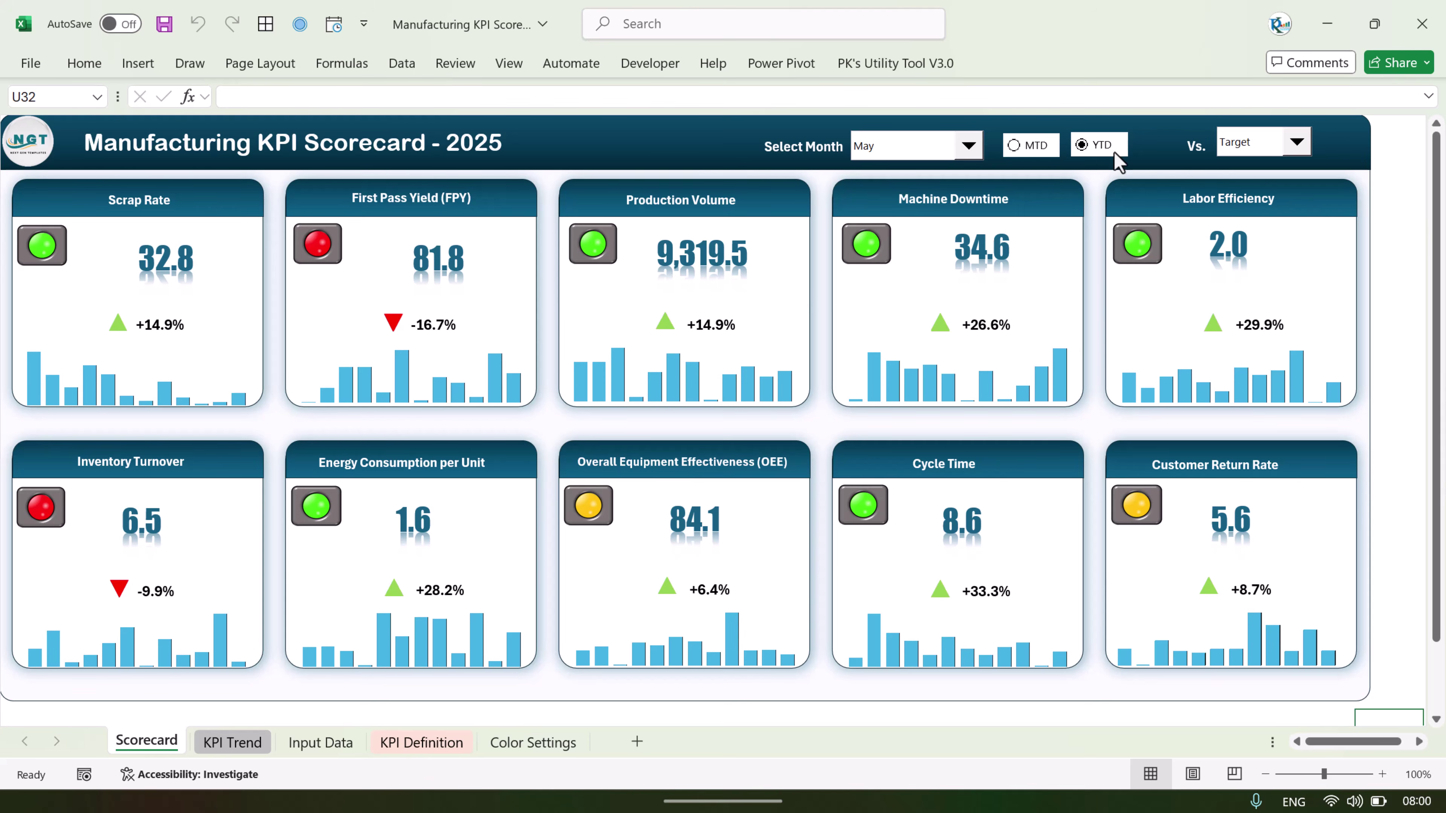
Compare the scorecard figures against PY and set the selected month to Aug.
click(1259, 144)
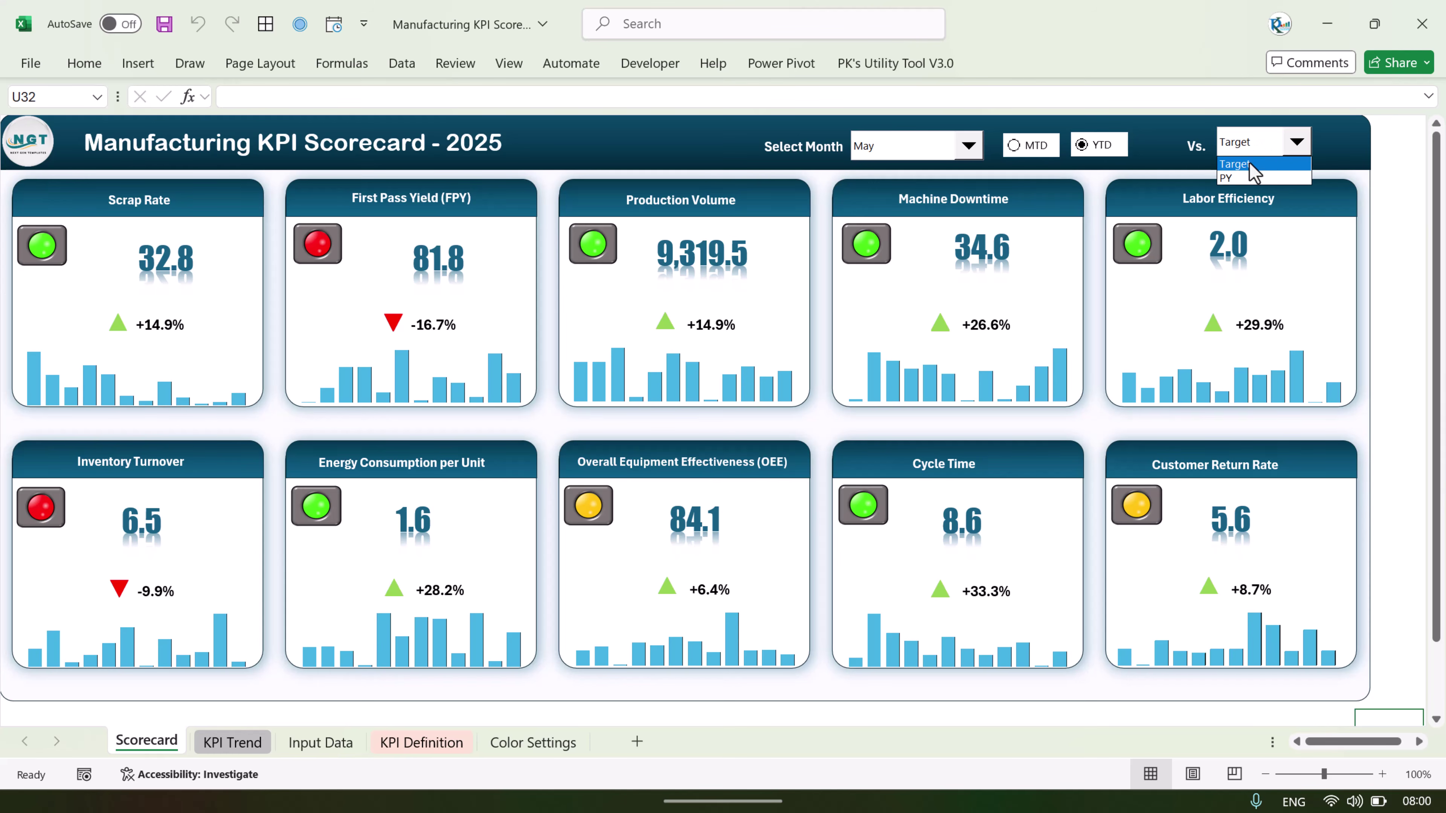
click(1238, 179)
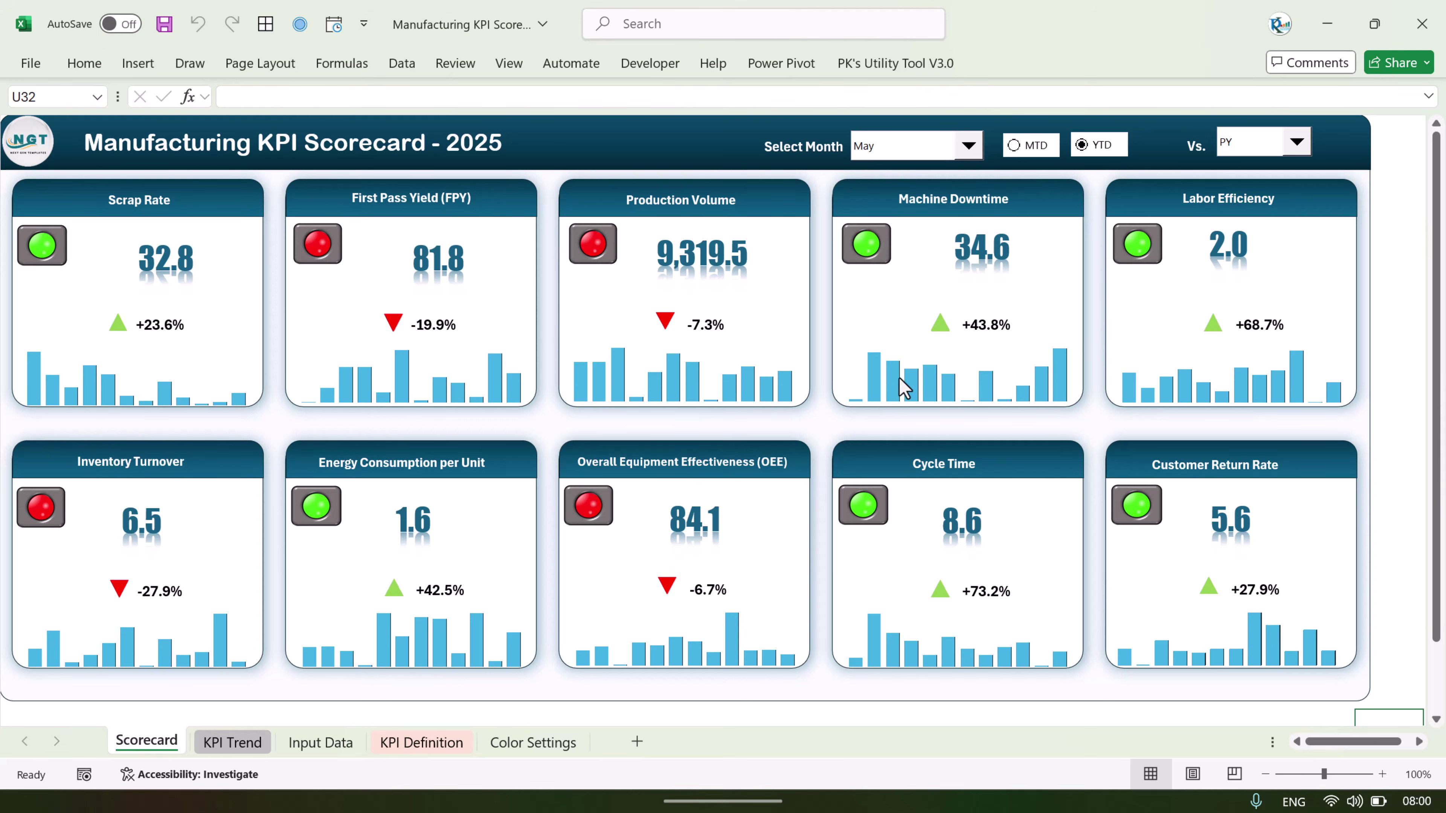
click(945, 149)
click(947, 269)
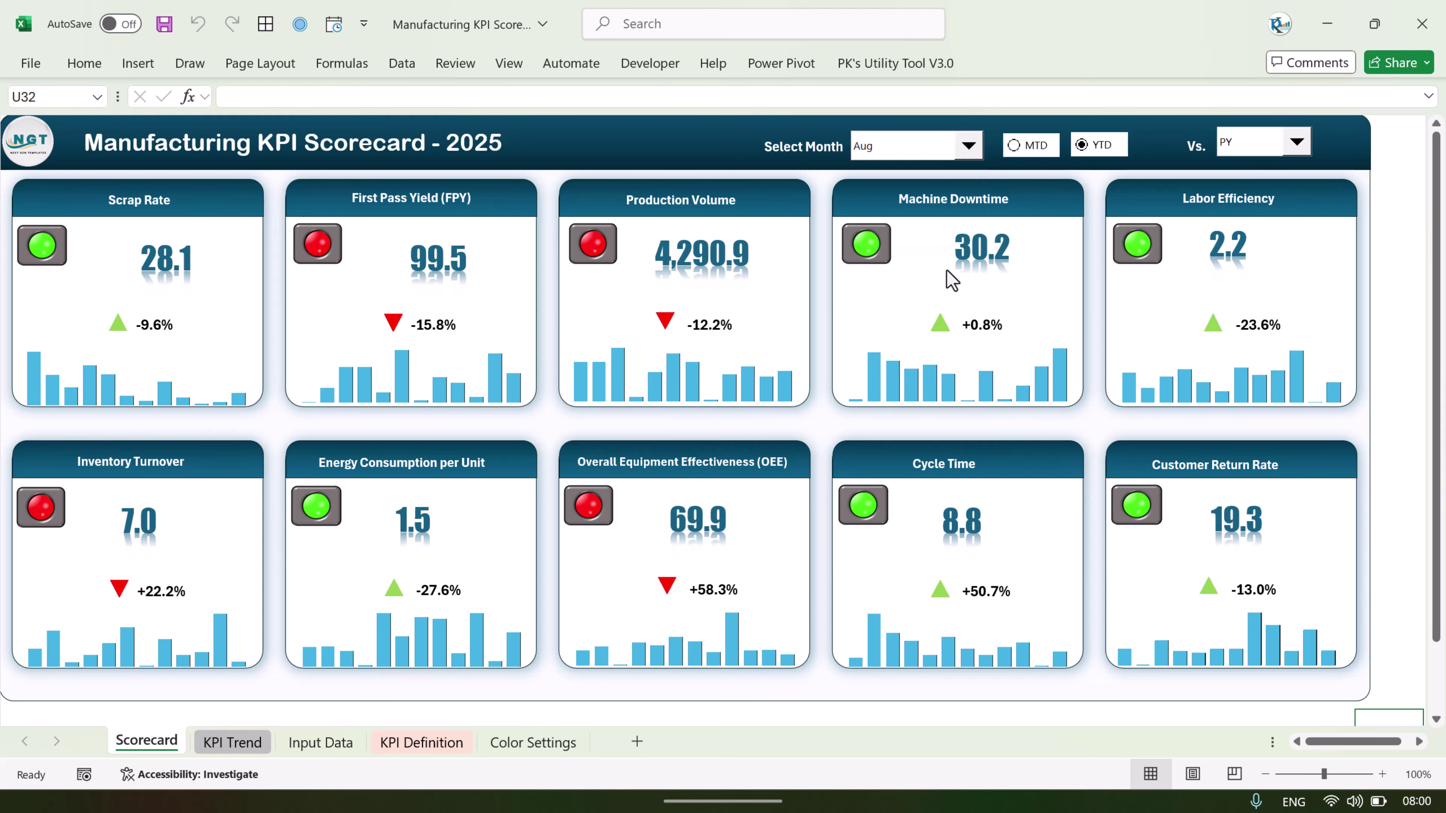
Toggle the August figures between MTD and YTD, leaving the scorecard on MTD.
click(1029, 147)
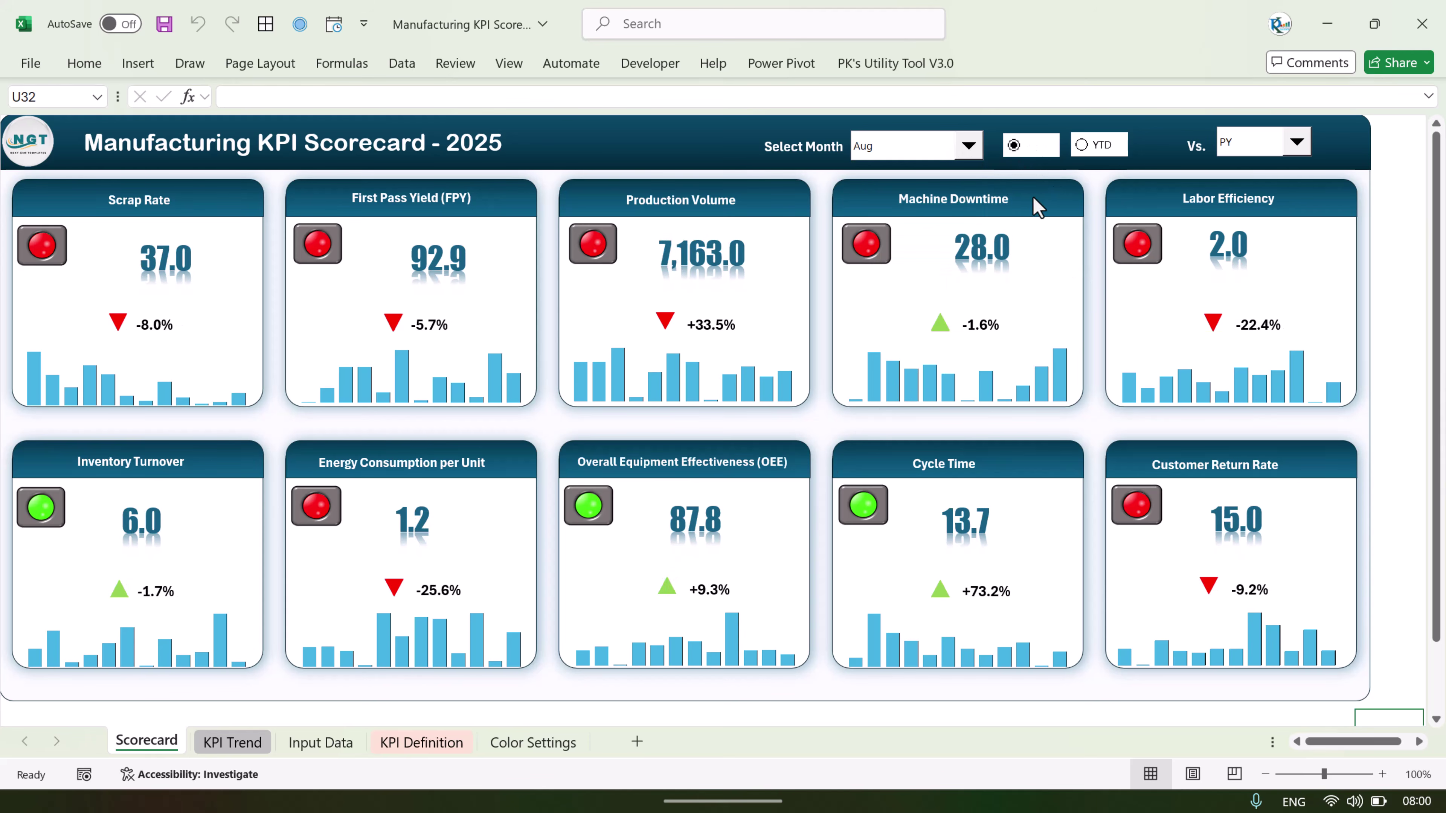
click(1081, 145)
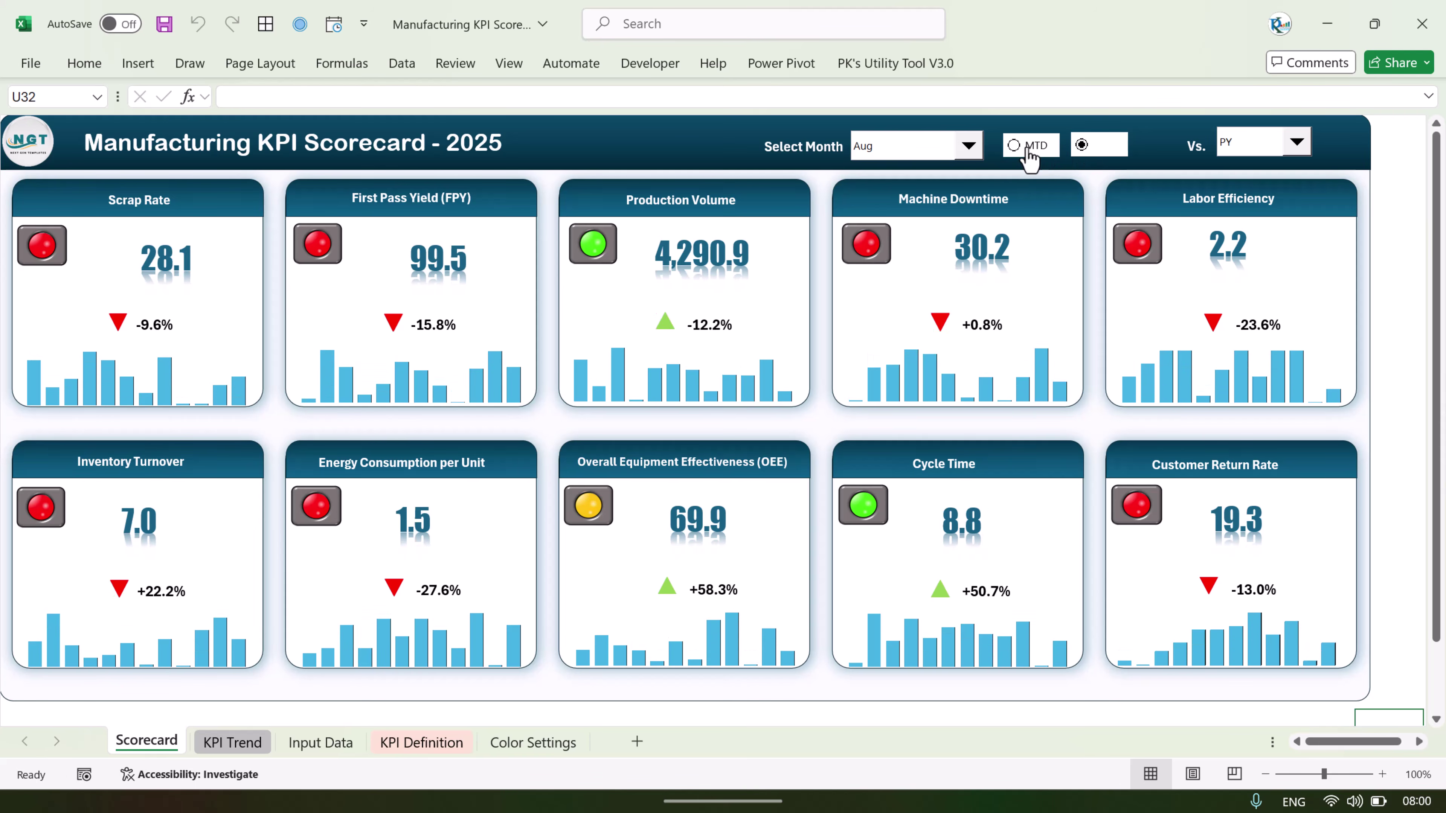
click(1018, 146)
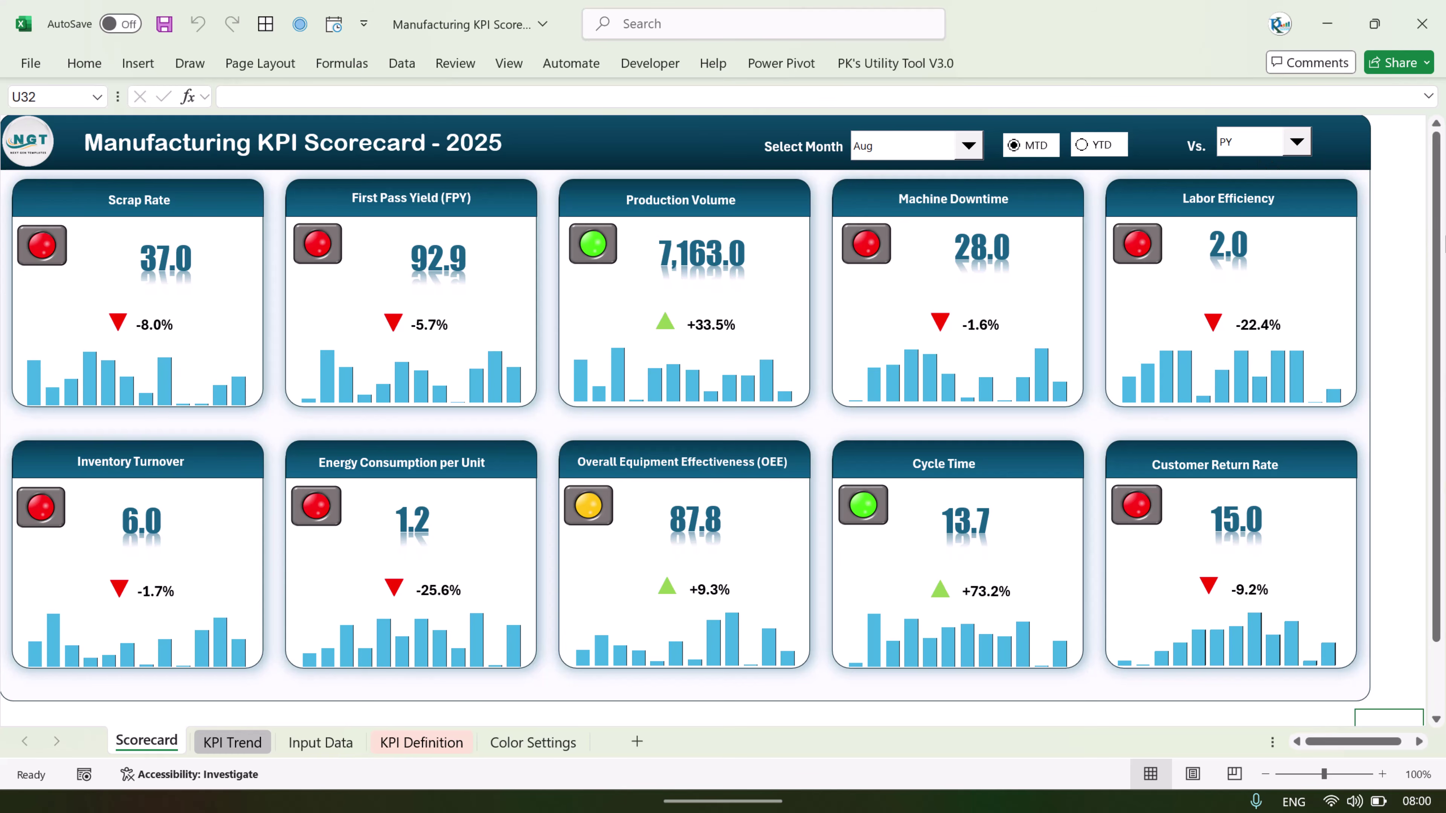
Switch the scorecard's comparison basis to Target and back to PY.
click(1267, 147)
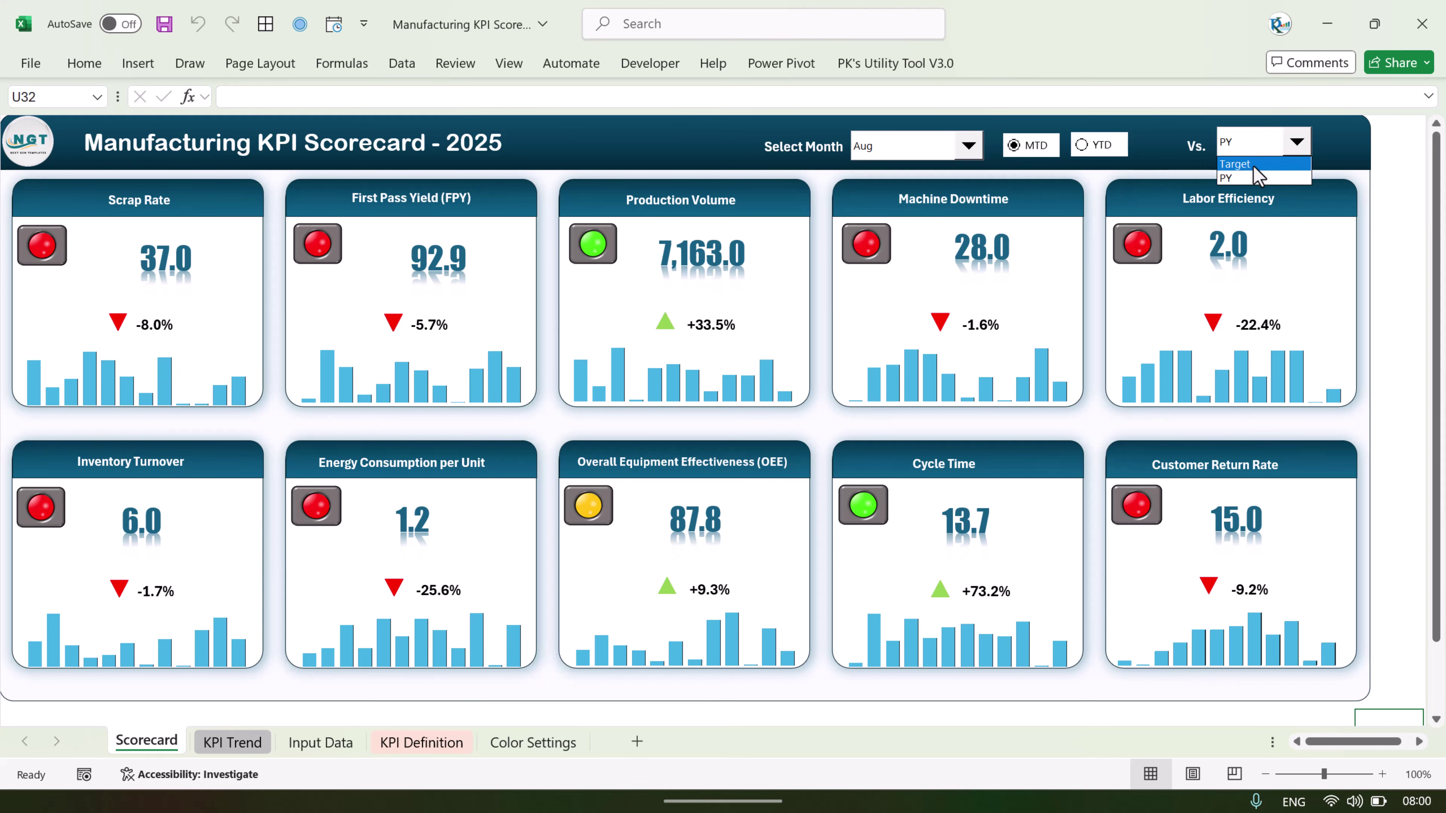
click(1249, 164)
click(1265, 149)
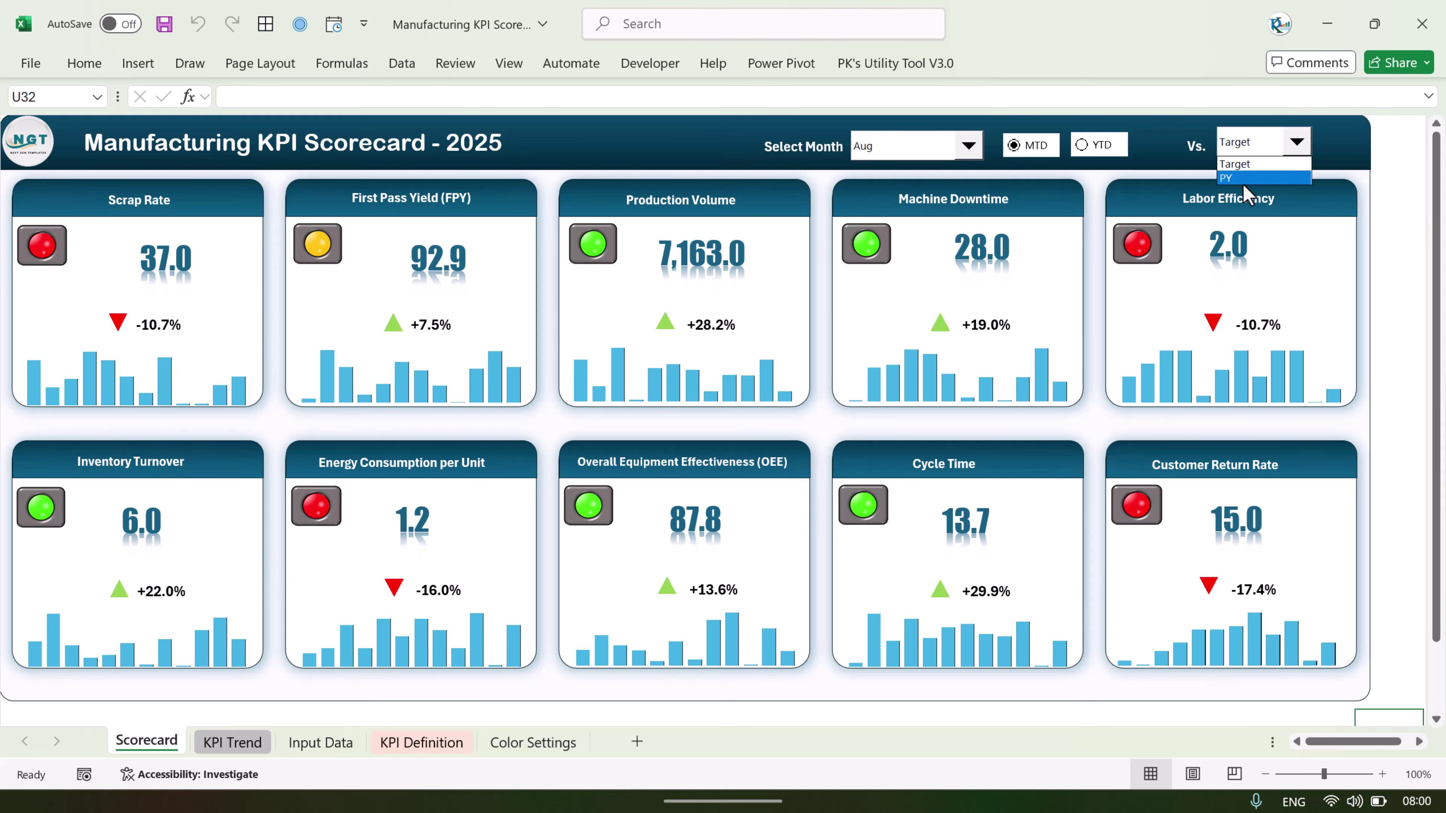
click(1242, 179)
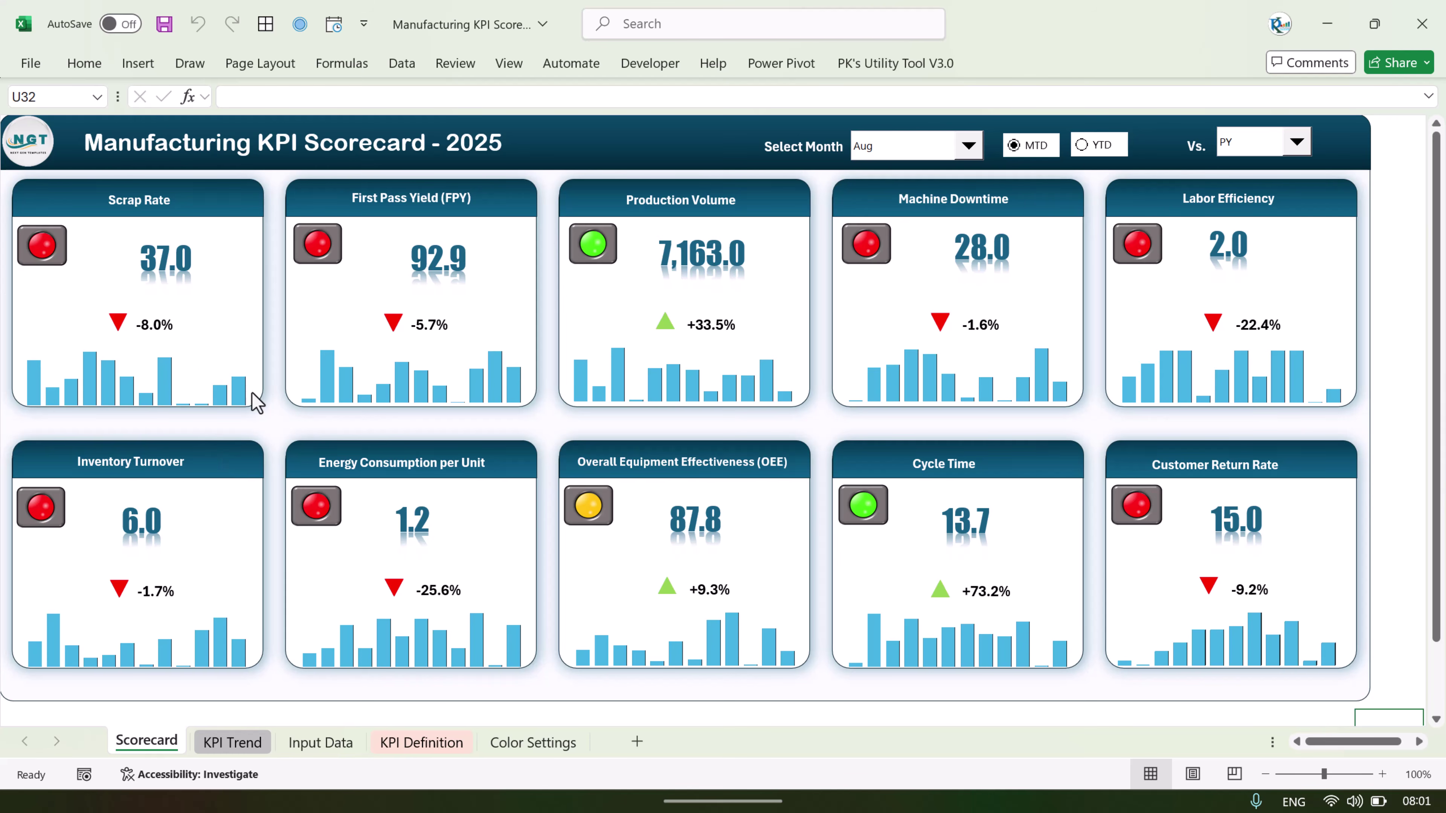
On the KPI Trend sheet, set the selected KPI to Scrap Rate.
click(232, 742)
click(455, 205)
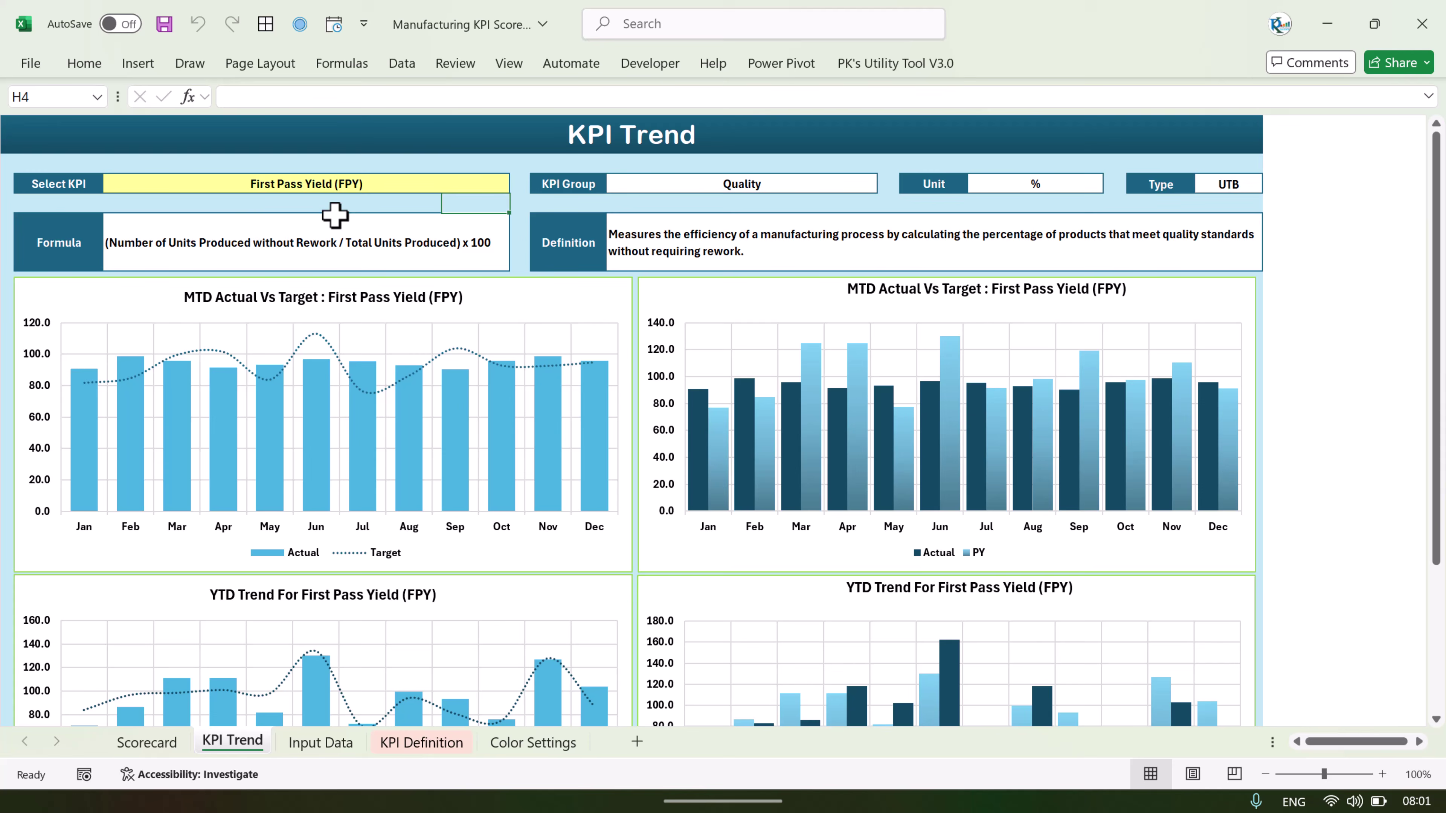
click(225, 183)
click(519, 183)
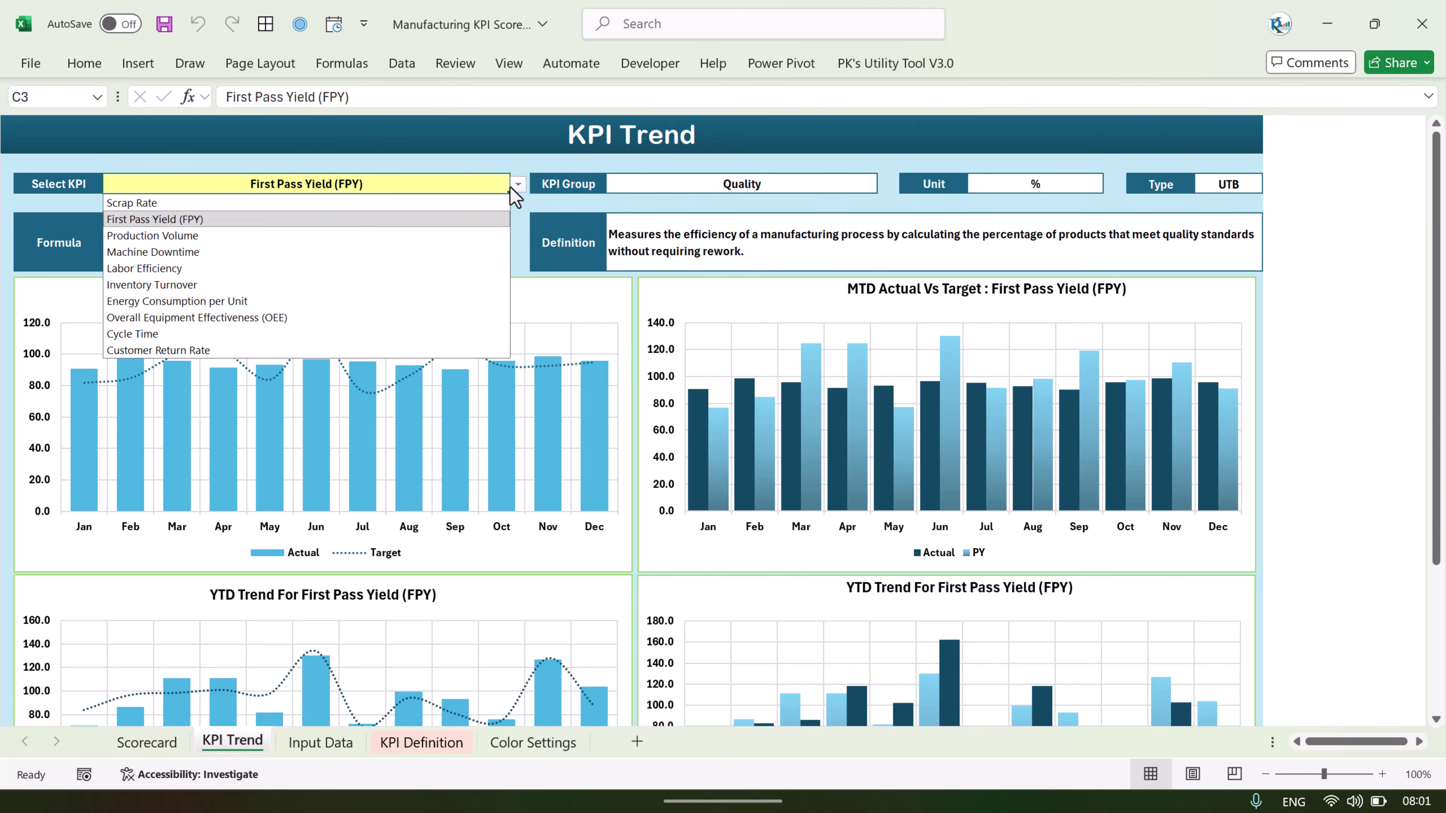
click(193, 204)
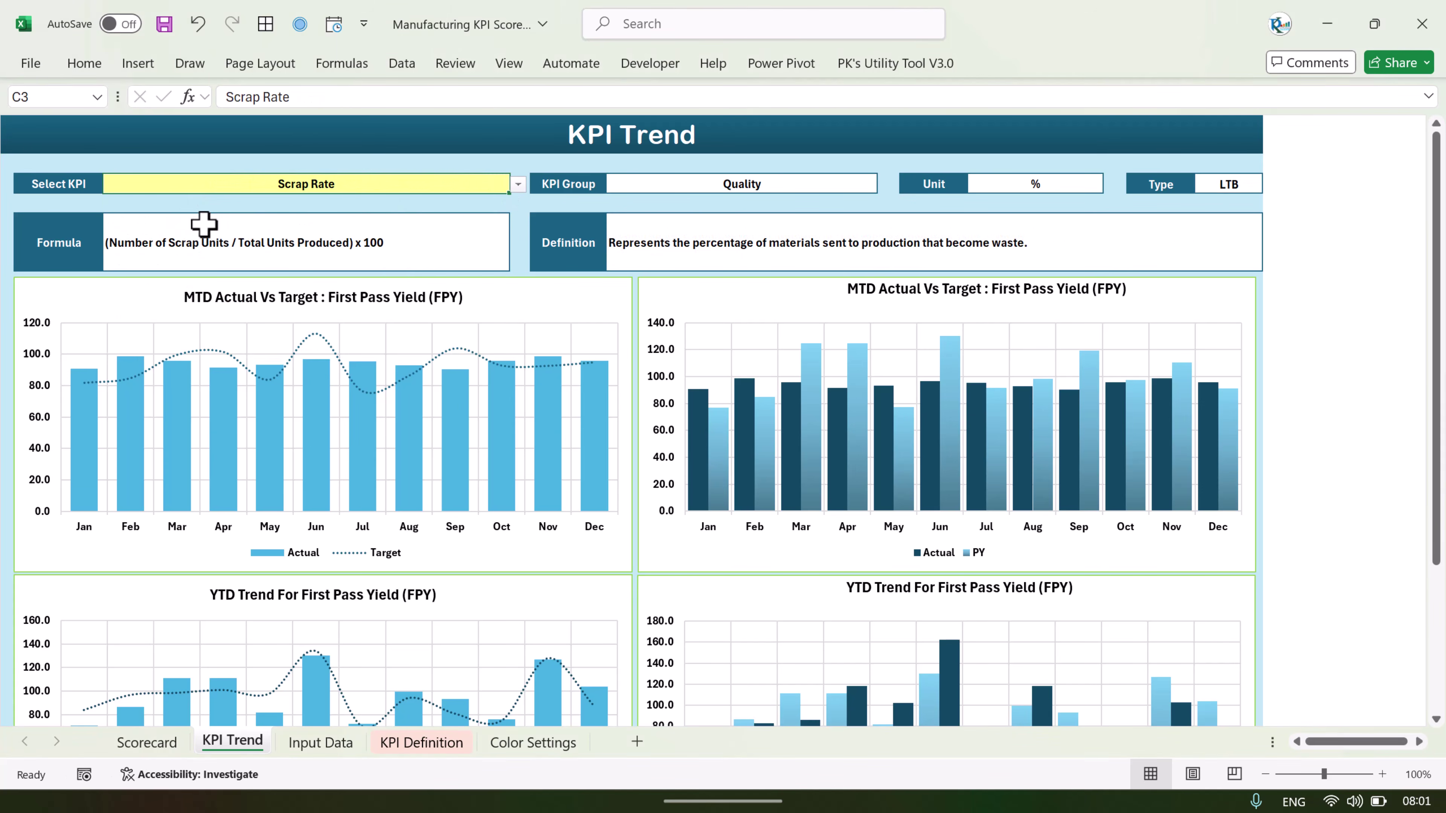
Switch the trend KPI to Production Volume, check its group and unit, and return the selection to Scrap Rate.
click(518, 183)
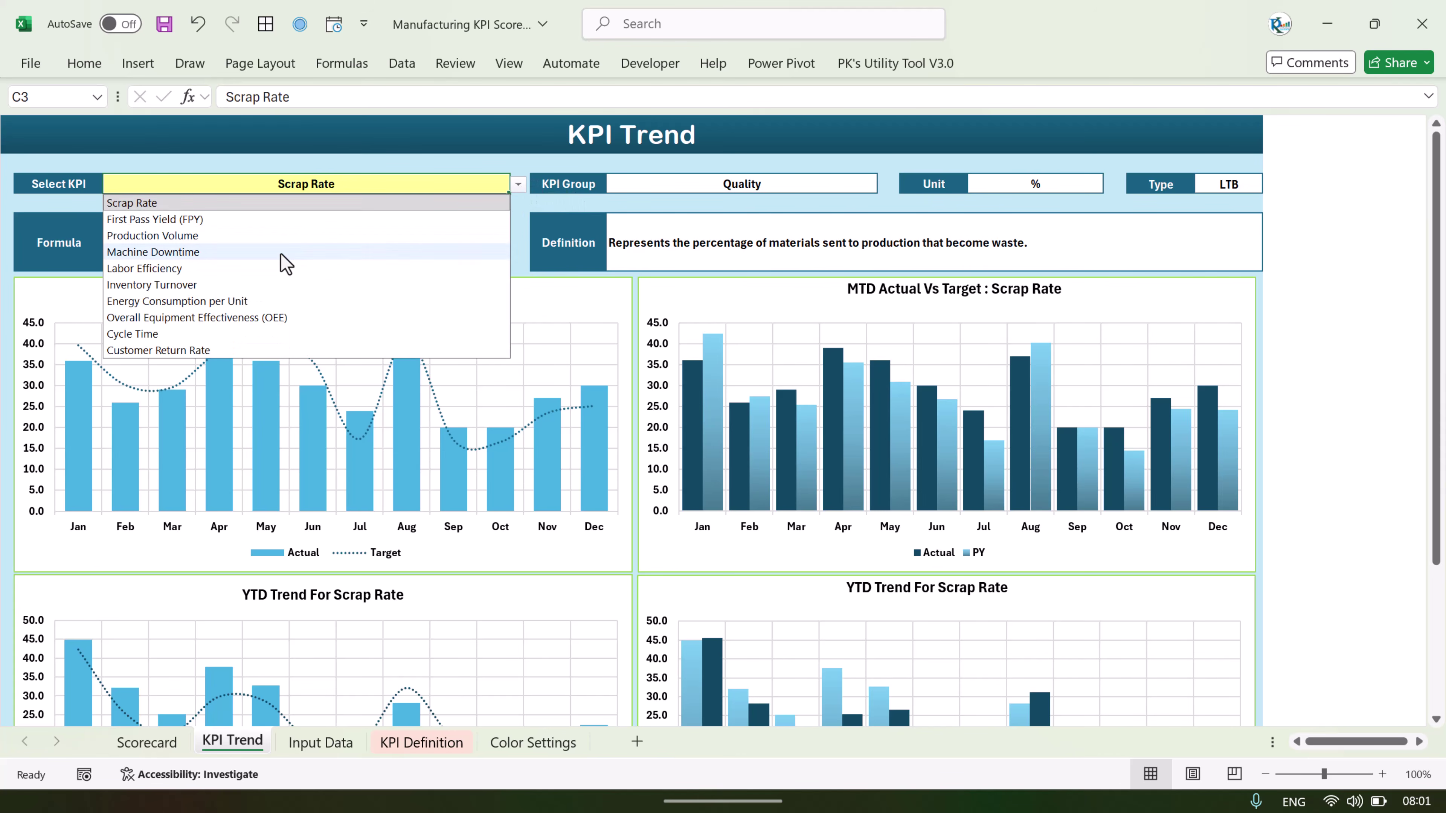
click(176, 235)
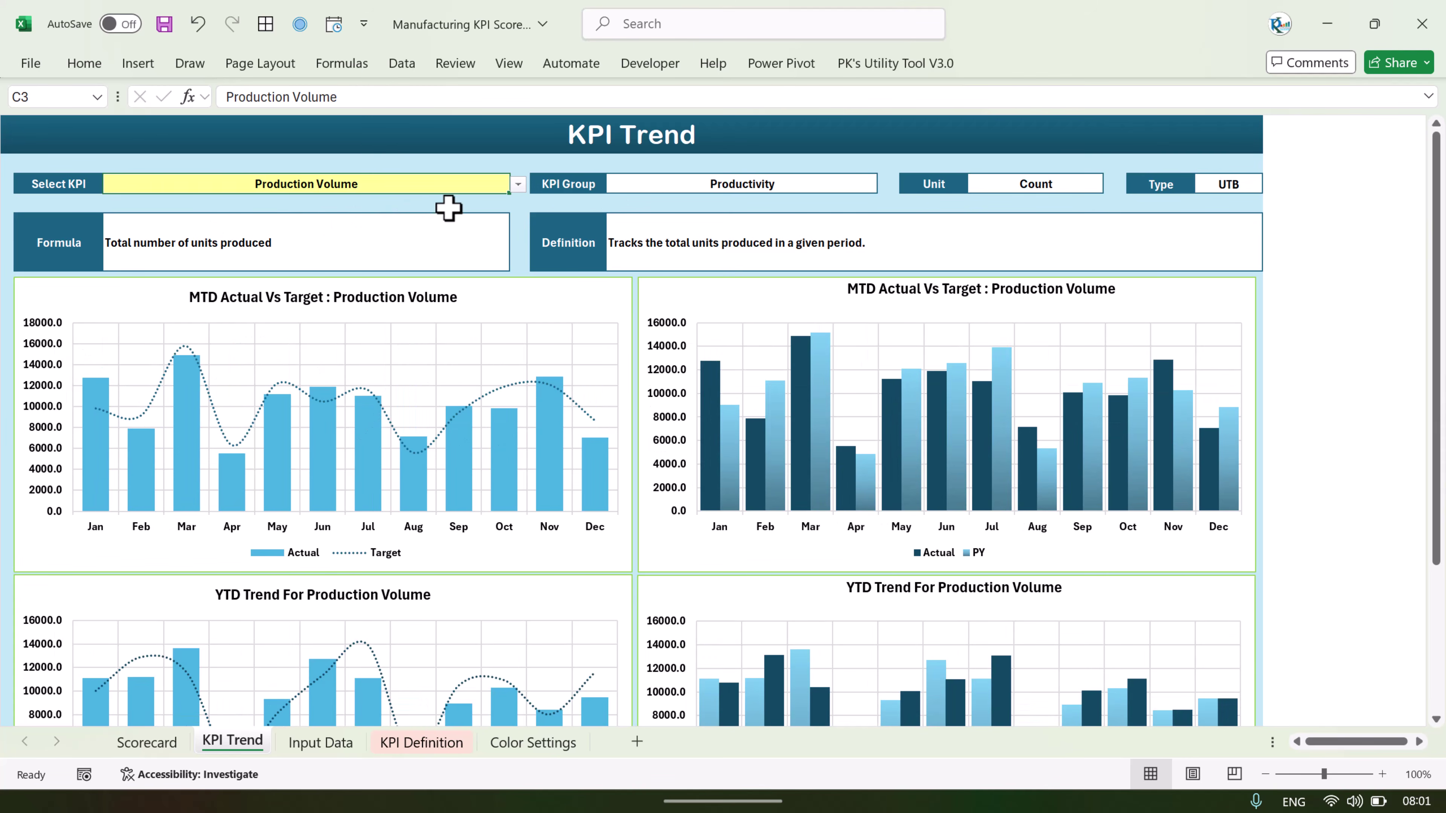
click(453, 204)
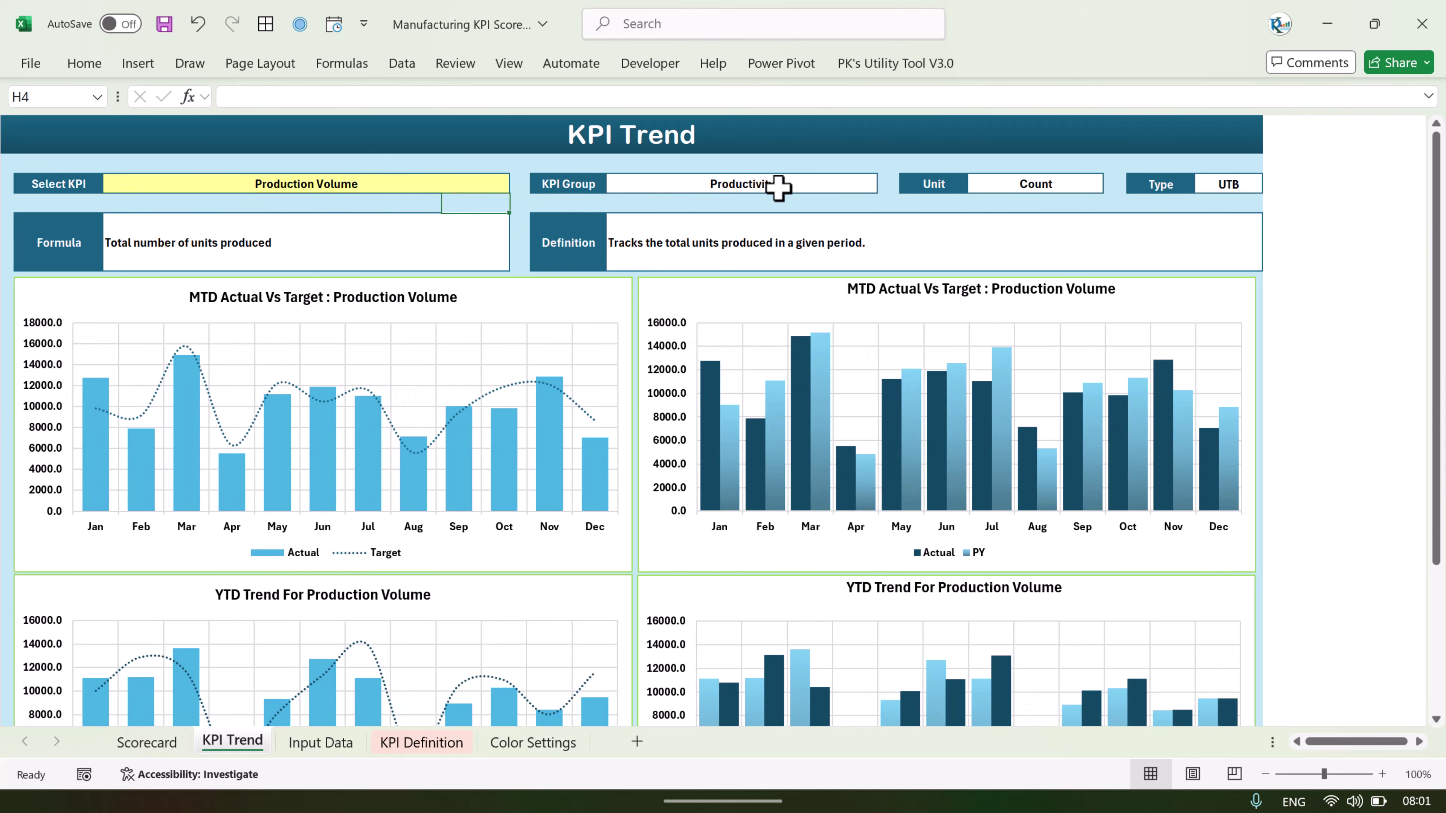
click(939, 190)
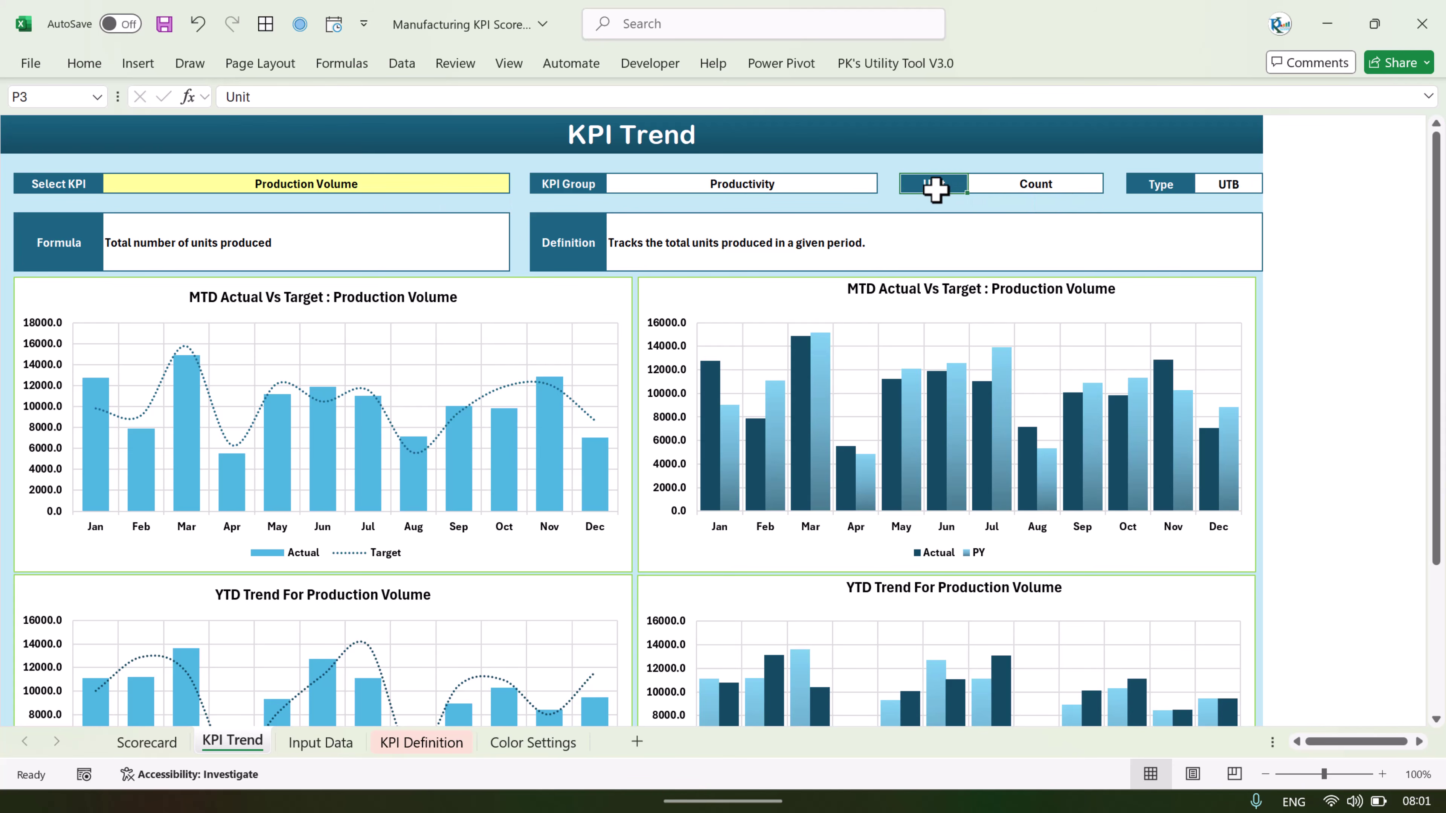
click(467, 185)
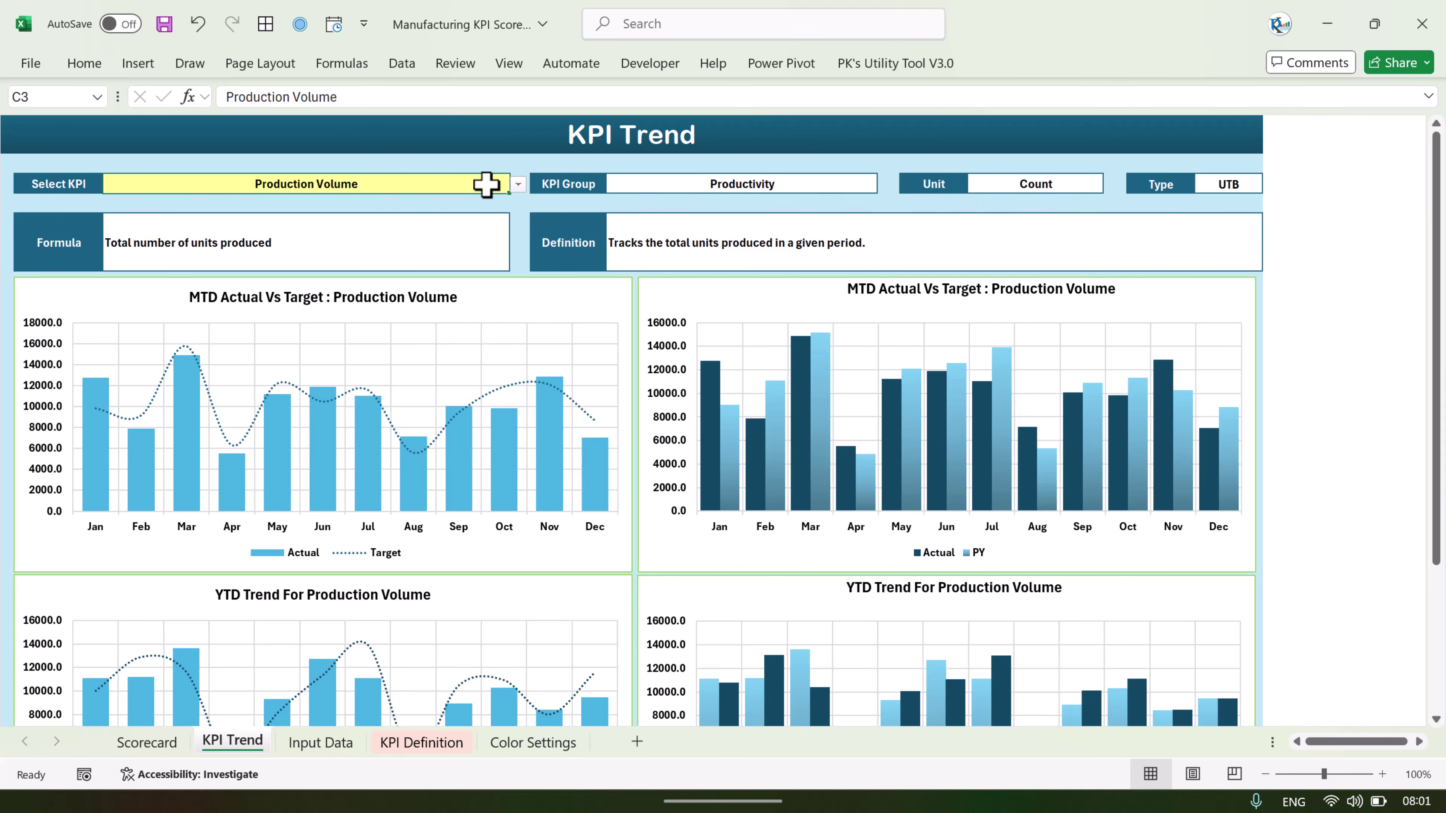
click(518, 184)
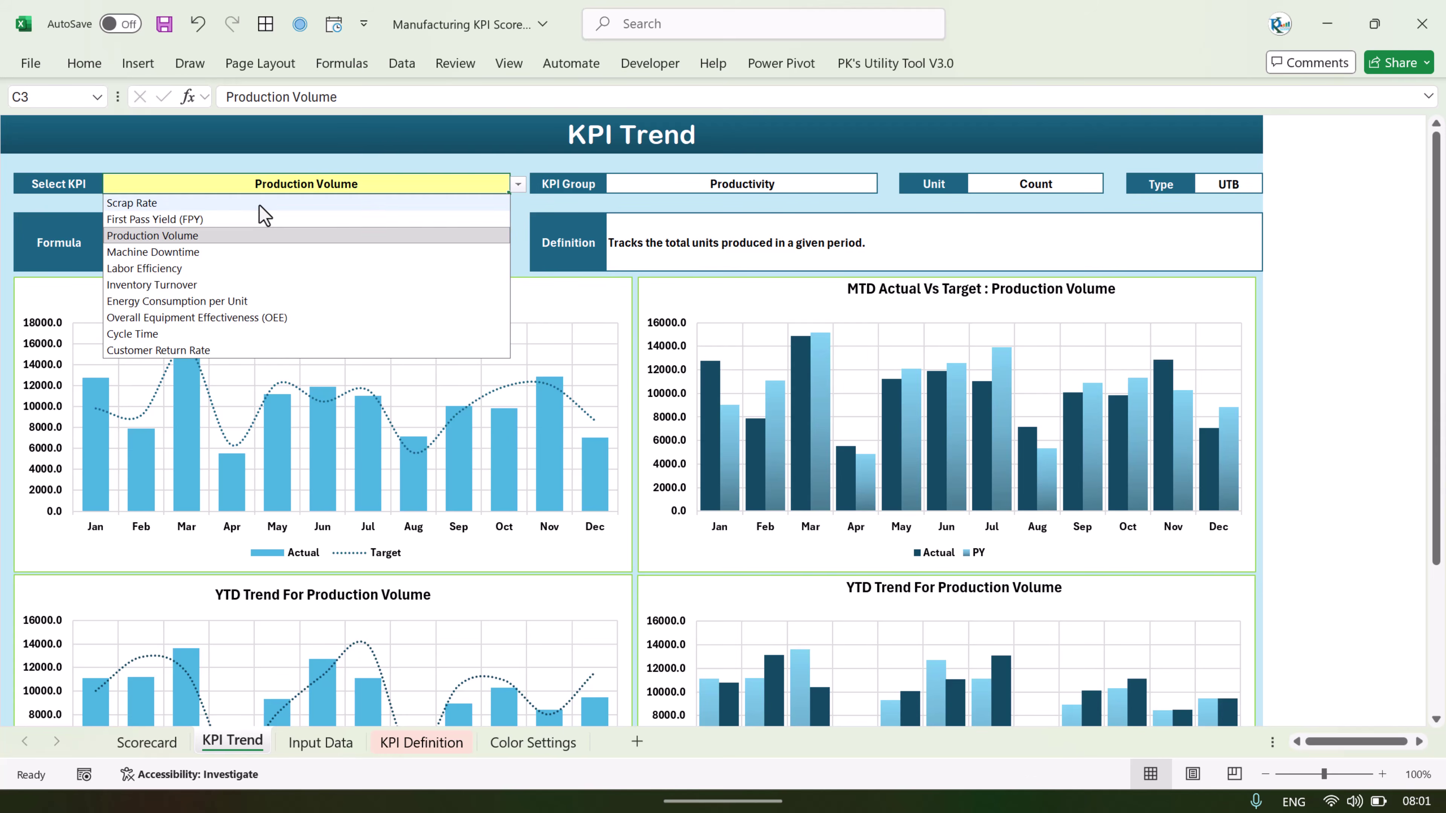
click(285, 200)
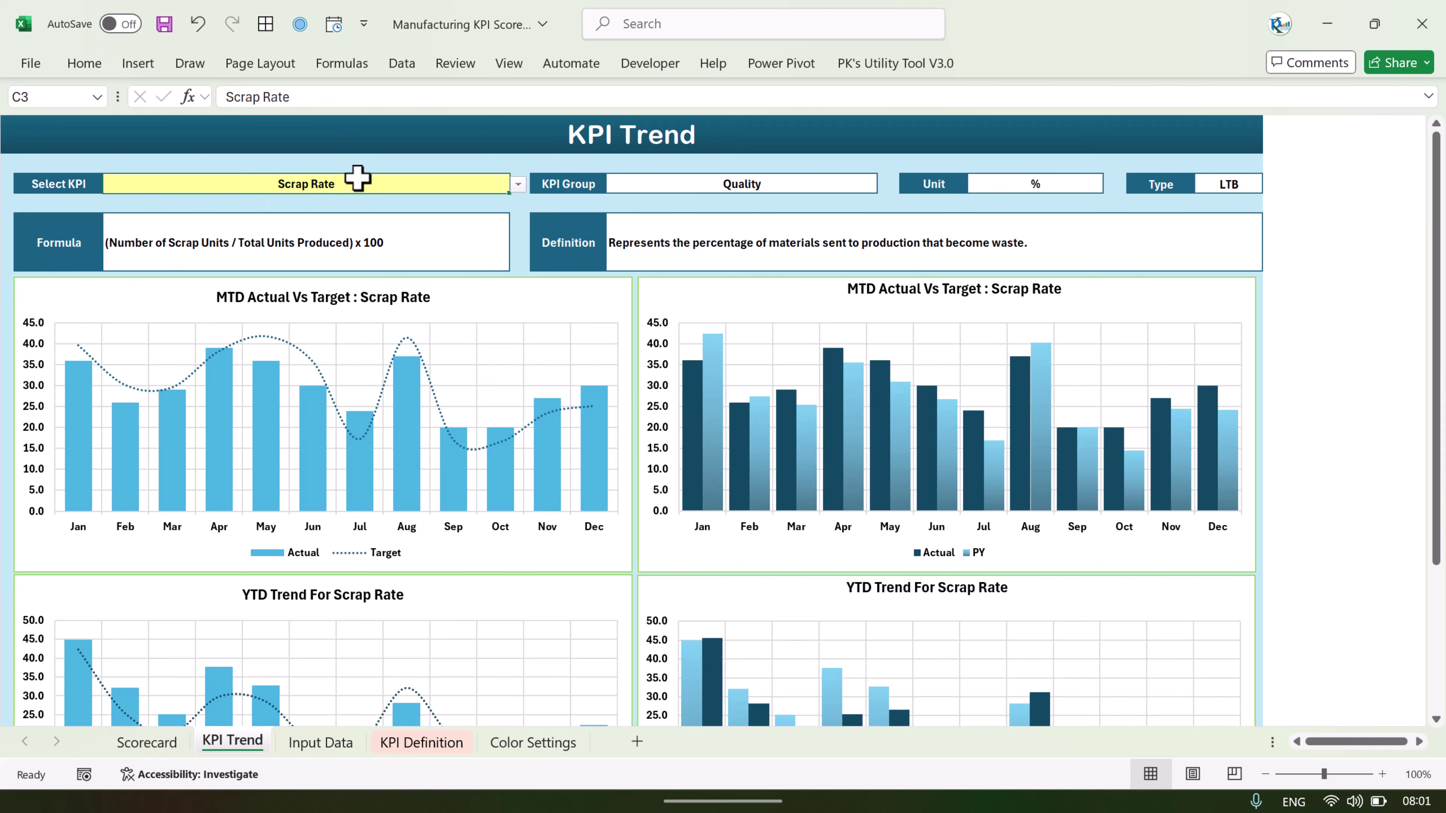
Review the Scrap Rate formula, definition and its MTD and YTD trend charts.
click(59, 257)
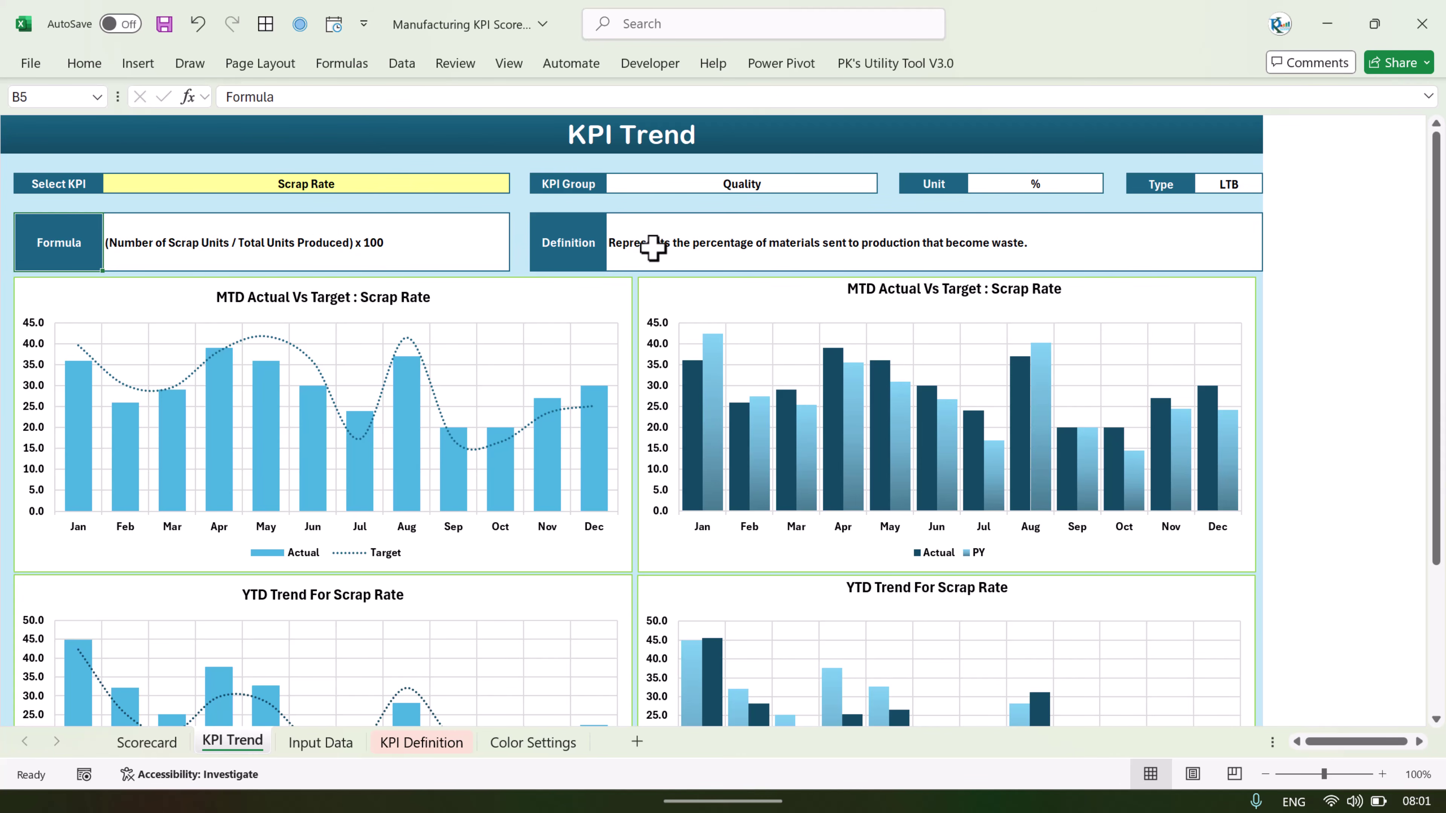
click(567, 241)
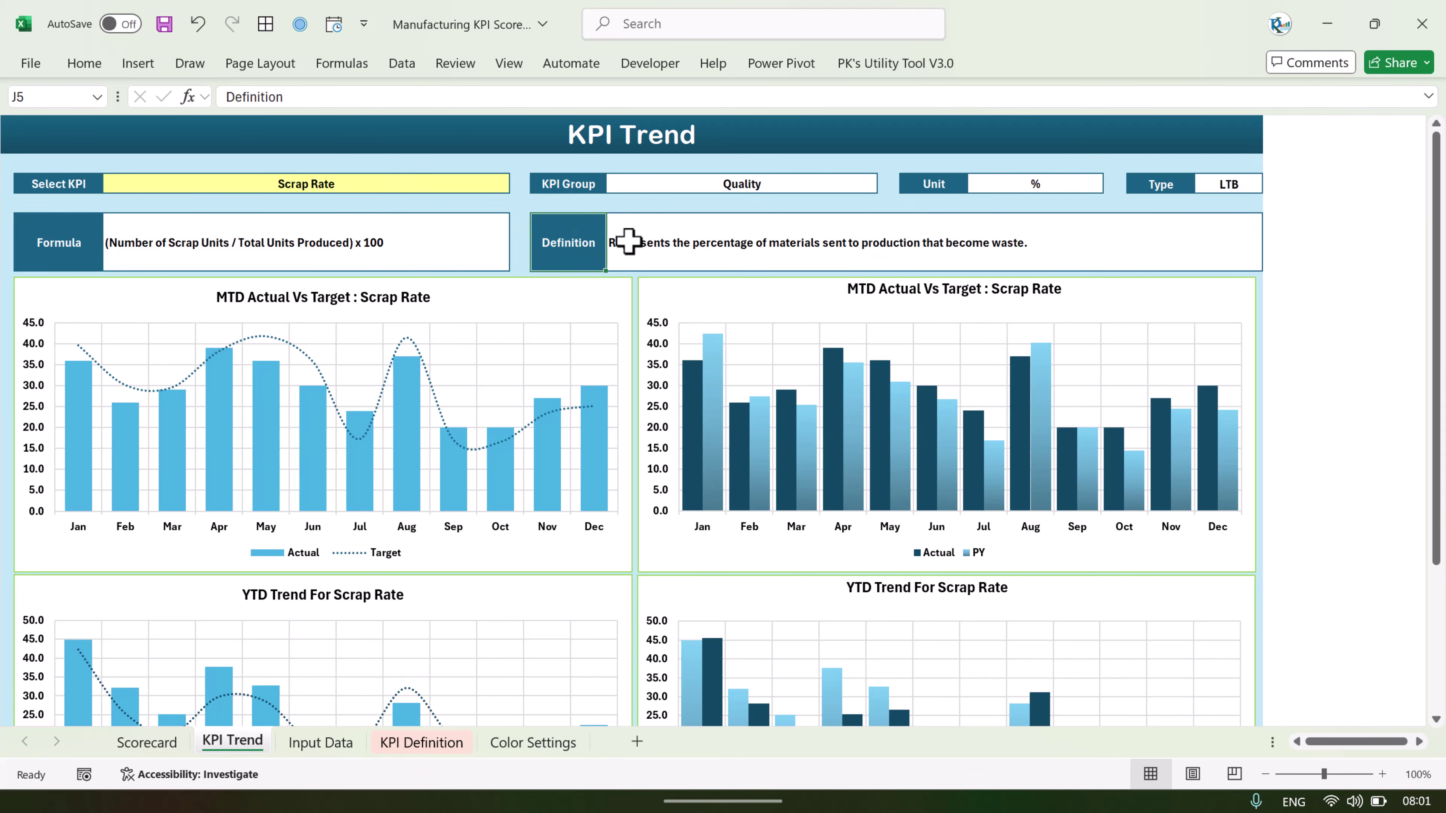
scroll(667, 439, down, 1)
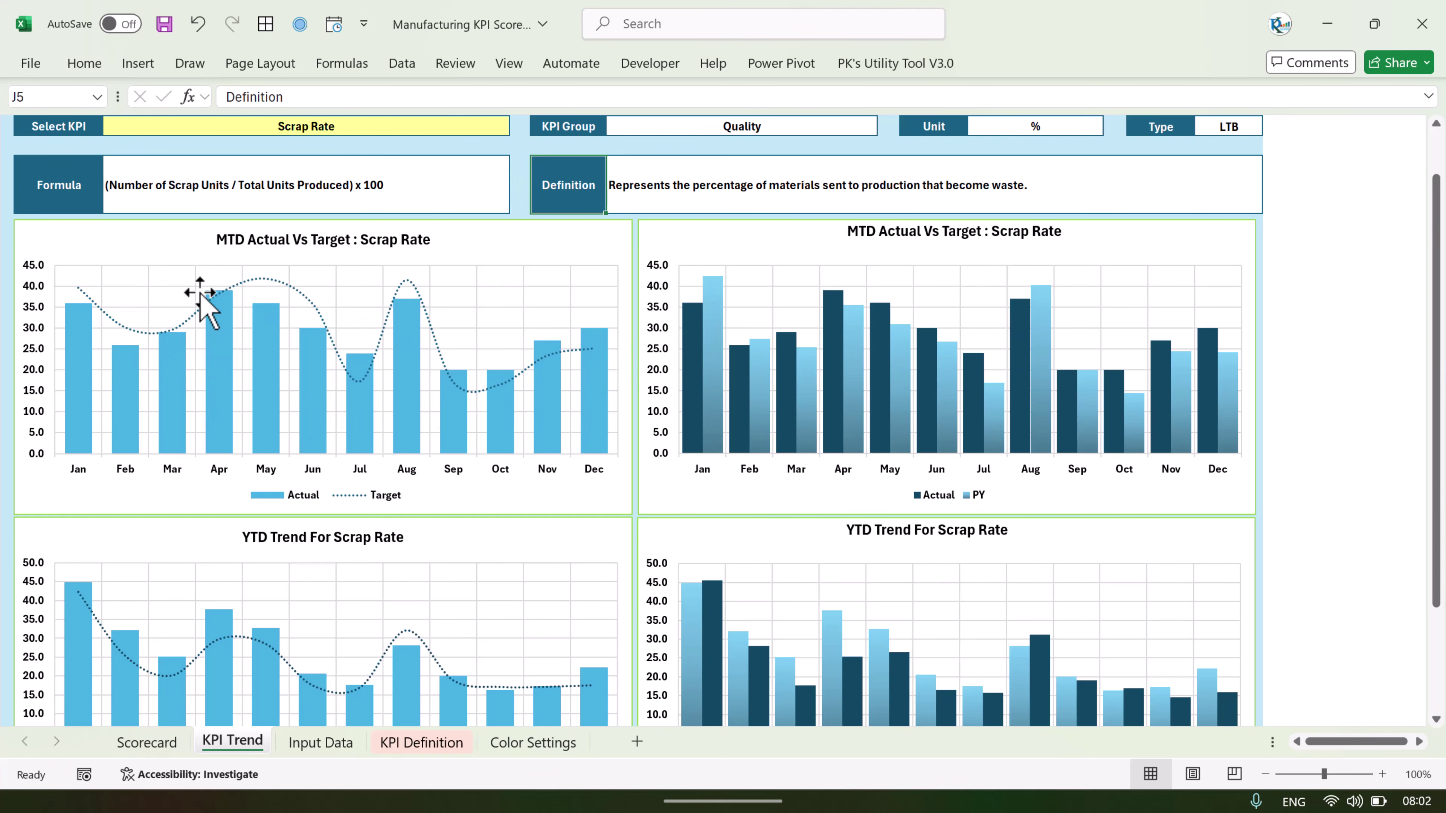
mouse_move(221, 330)
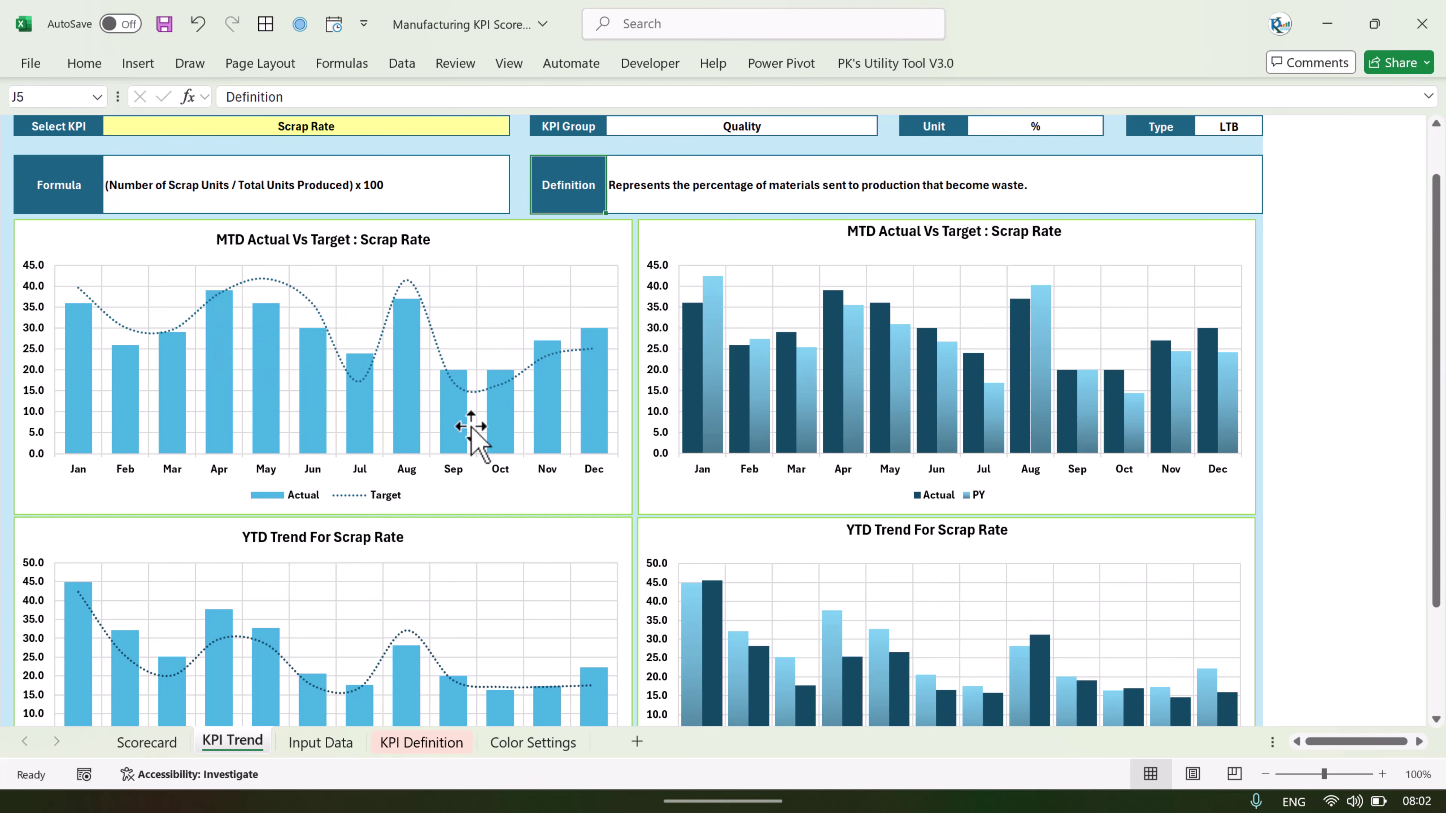
Compare the Scrap Rate MTD and YTD actuals with the target and PY series in the KPI Trend charts.
mouse_move(357, 432)
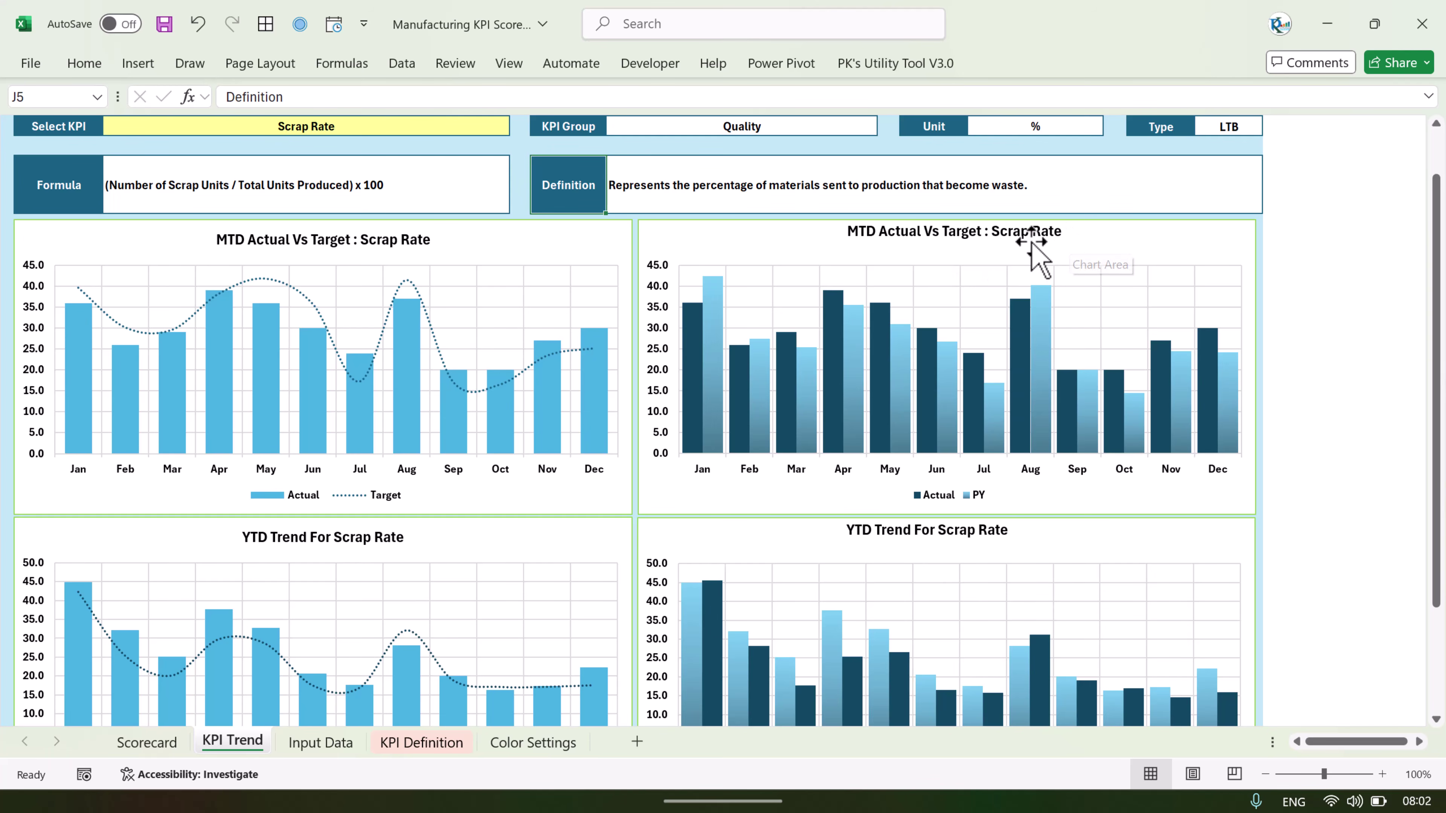
scroll(621, 471, down, 2)
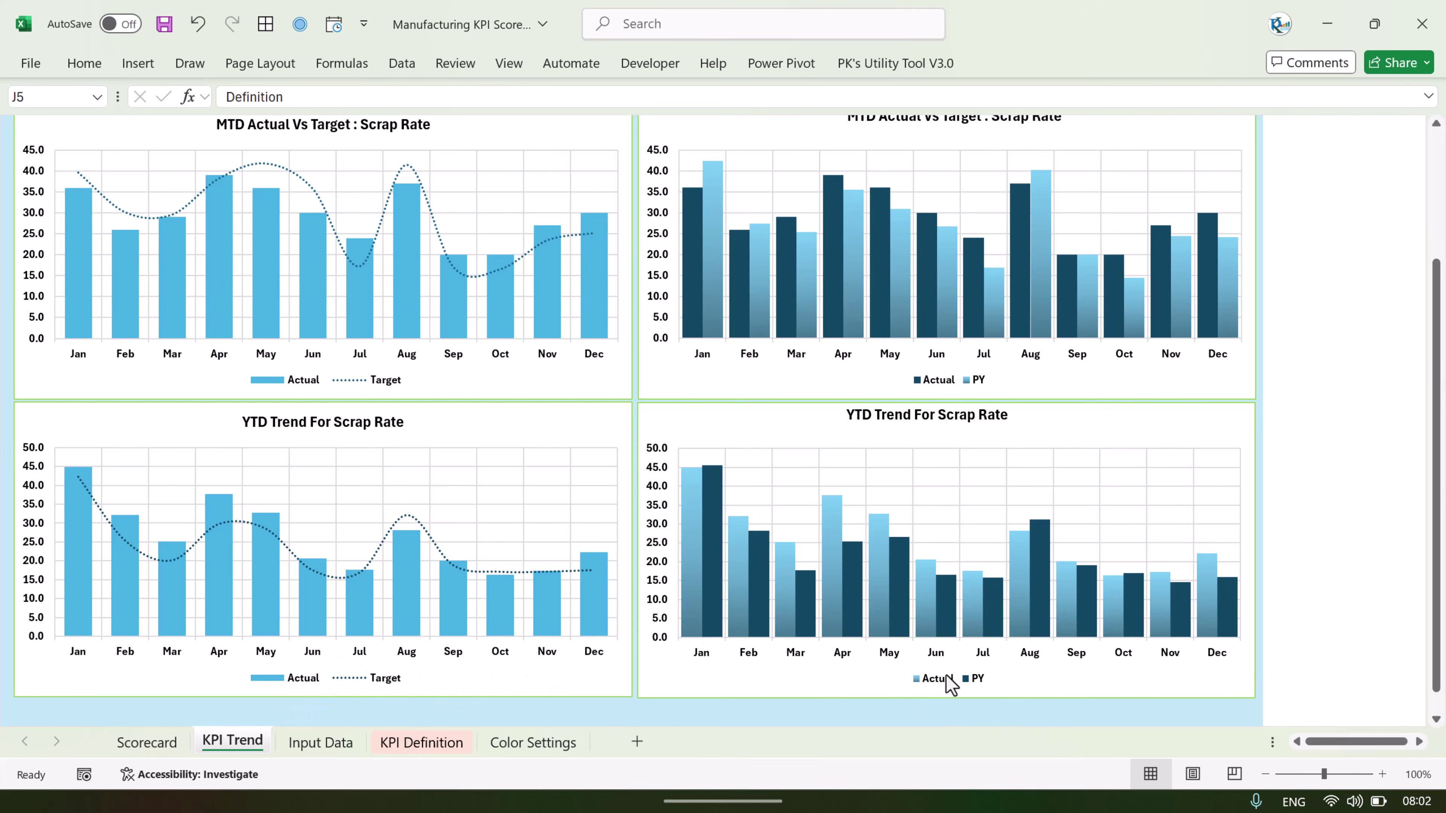
scroll(1043, 567, up, 3)
scroll(1044, 567, up, 1)
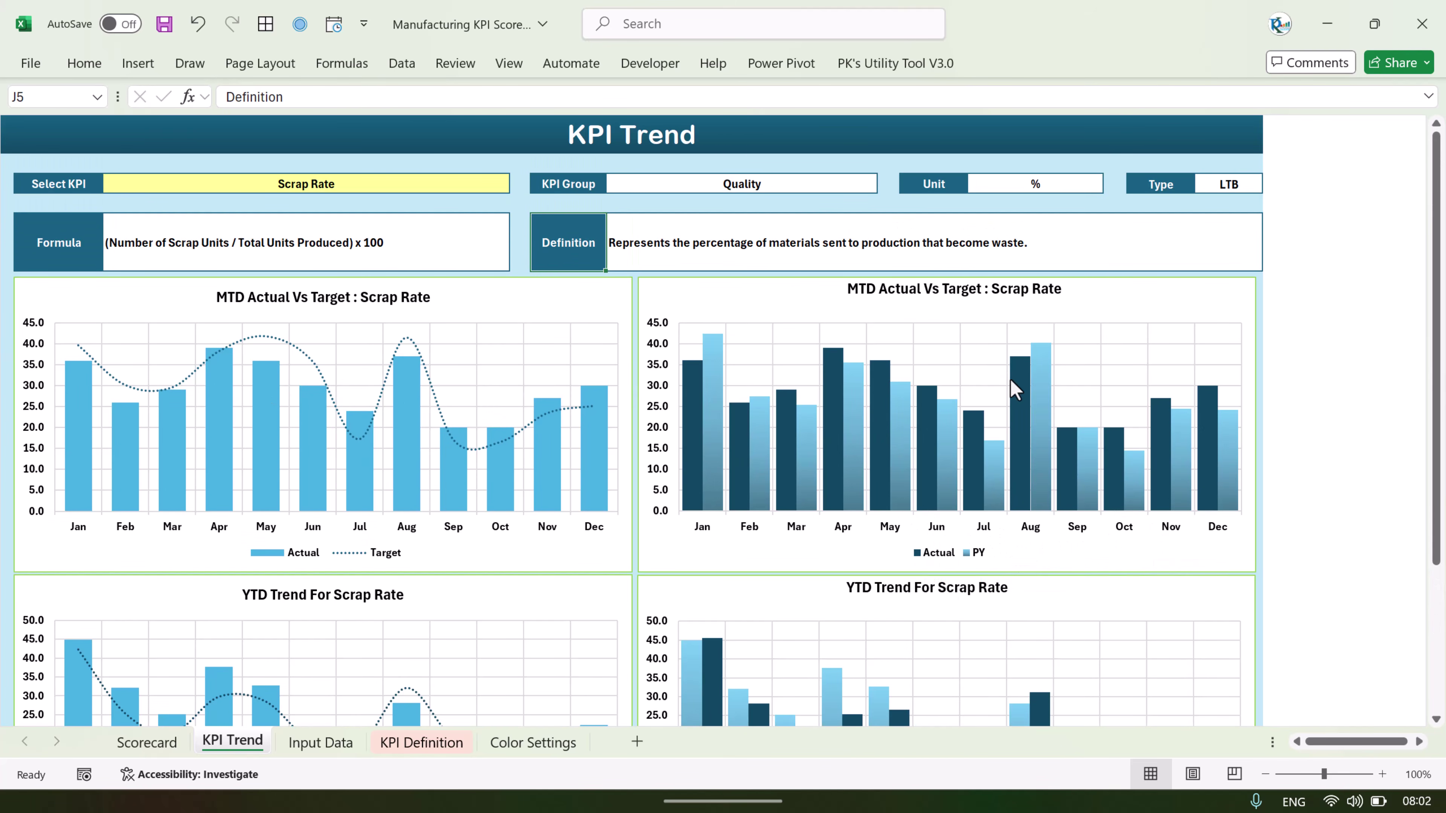
scroll(873, 392, down, 1)
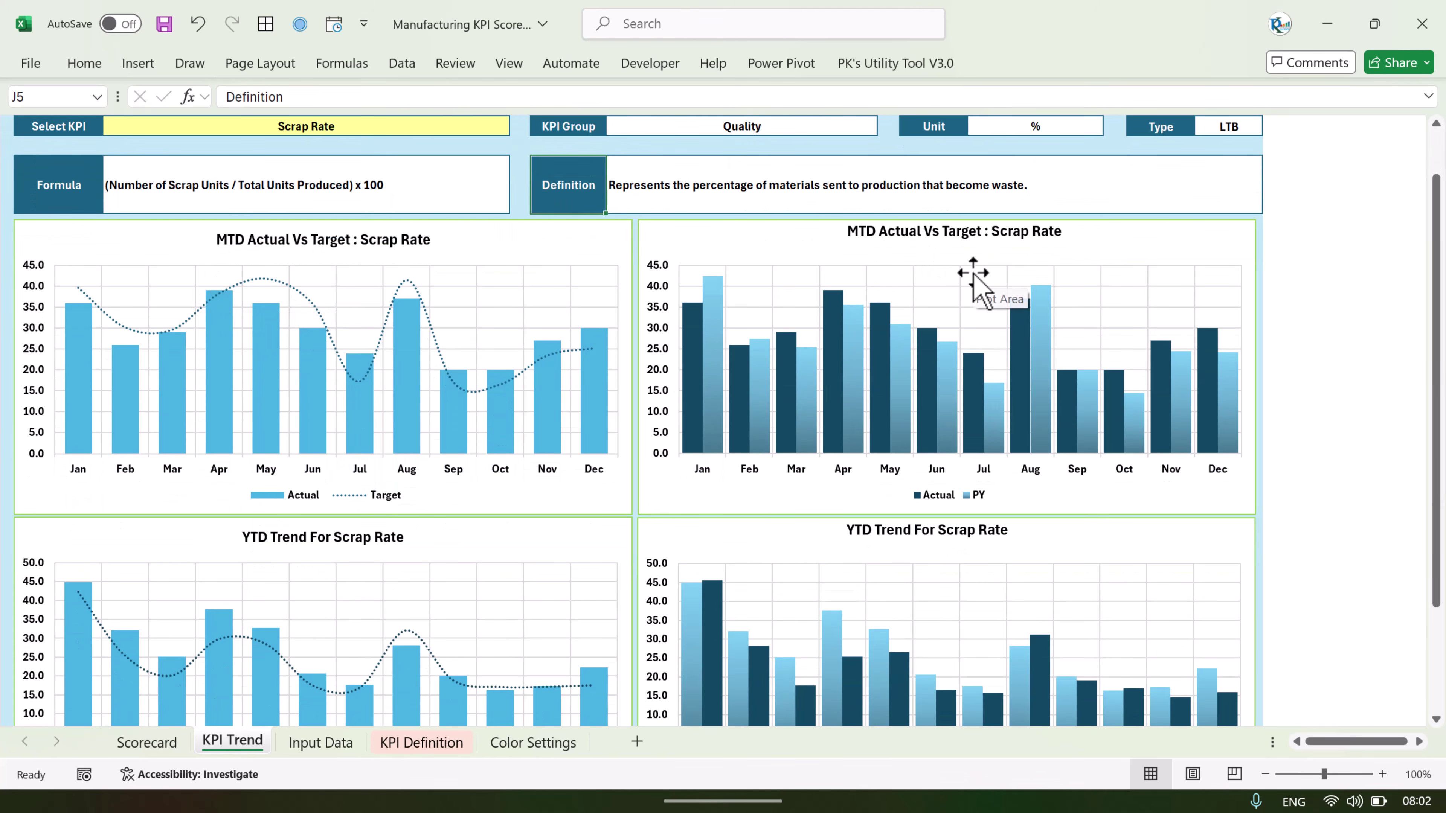
scroll(1053, 445, down, 3)
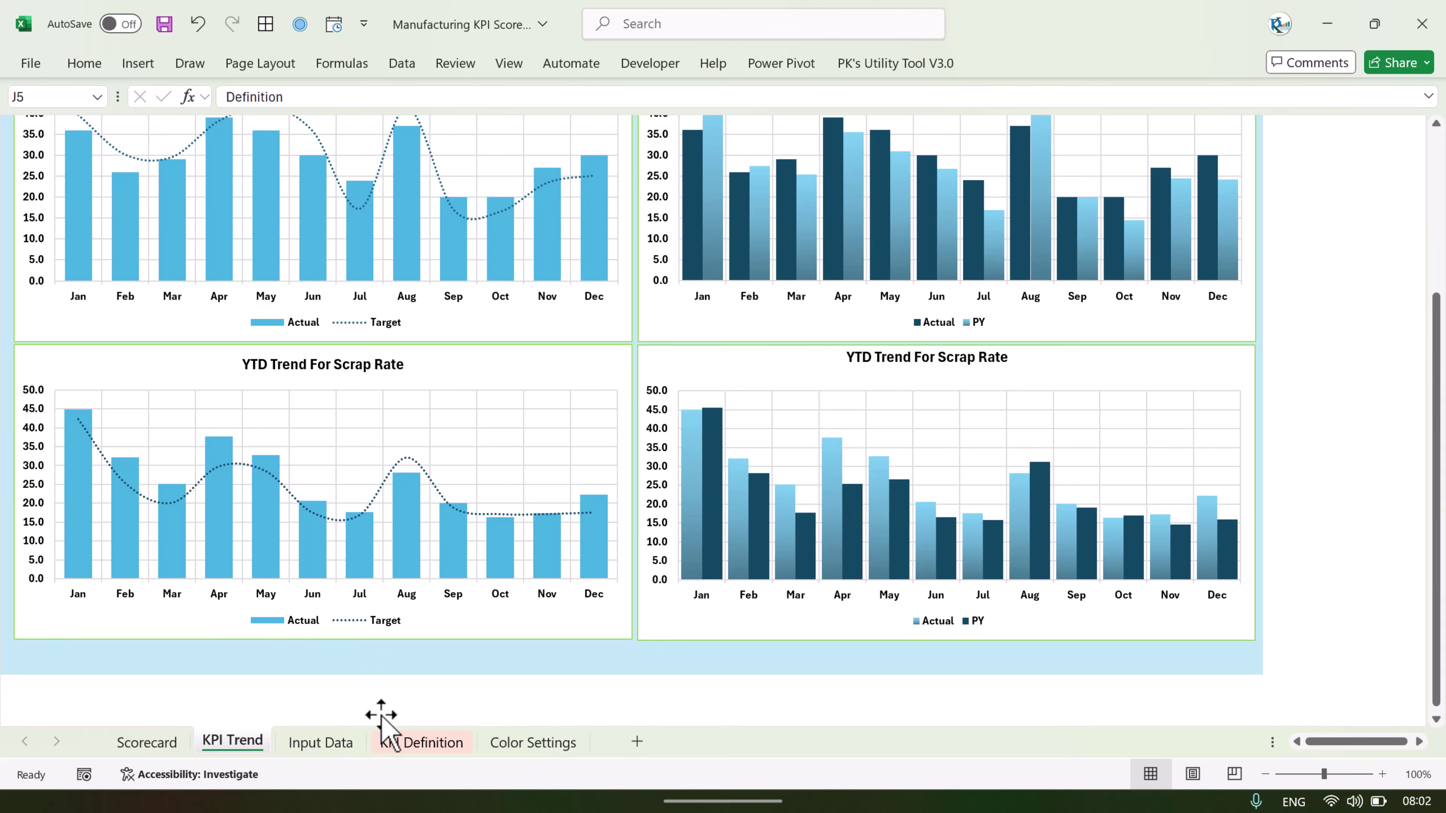
Open the Input Data sheet and examine the KPI-1 table's layout and its monthly MTD and YTD entry cells.
click(320, 742)
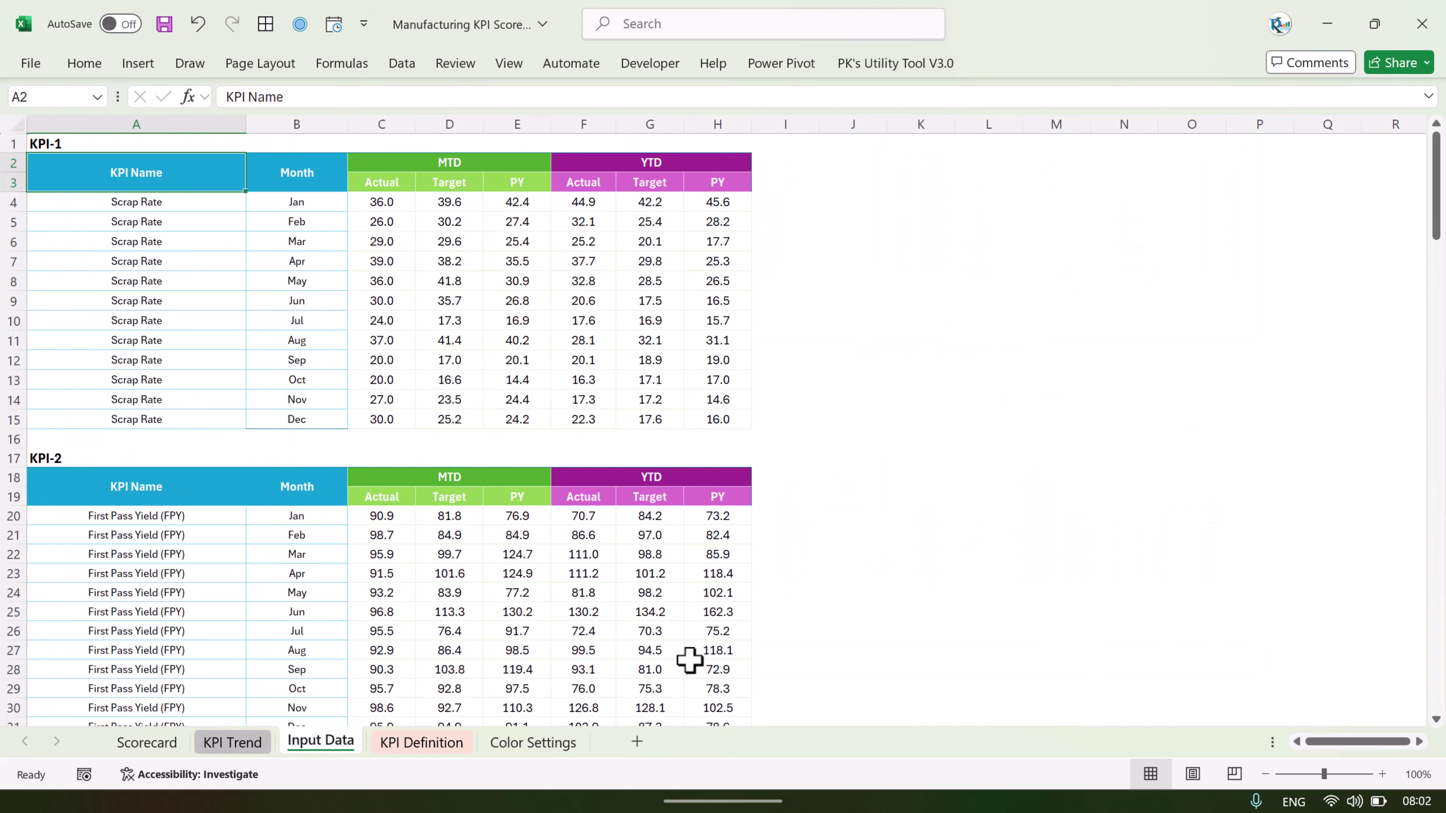
click(944, 357)
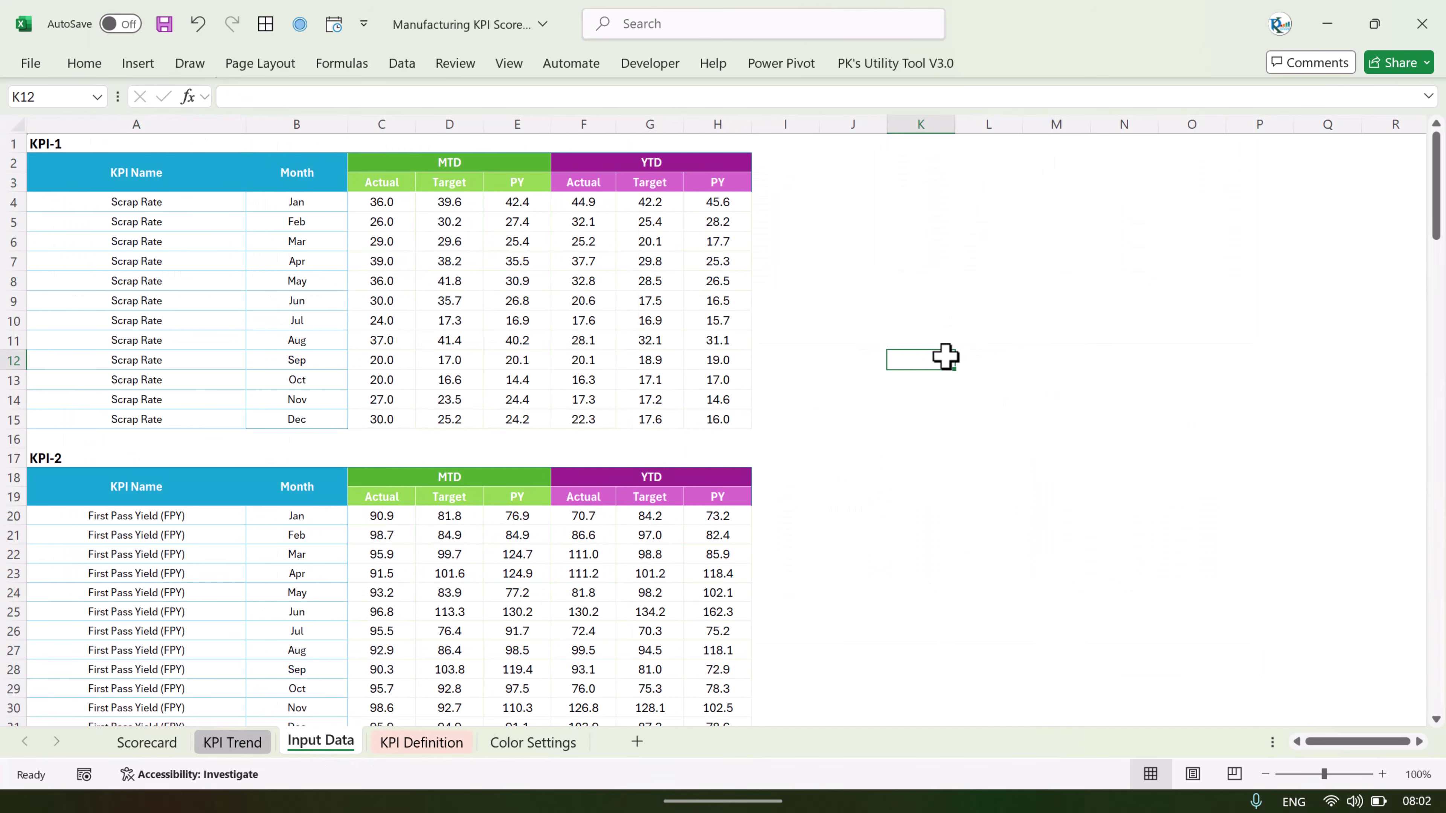
drag(93, 173, 659, 420)
click(920, 385)
click(150, 177)
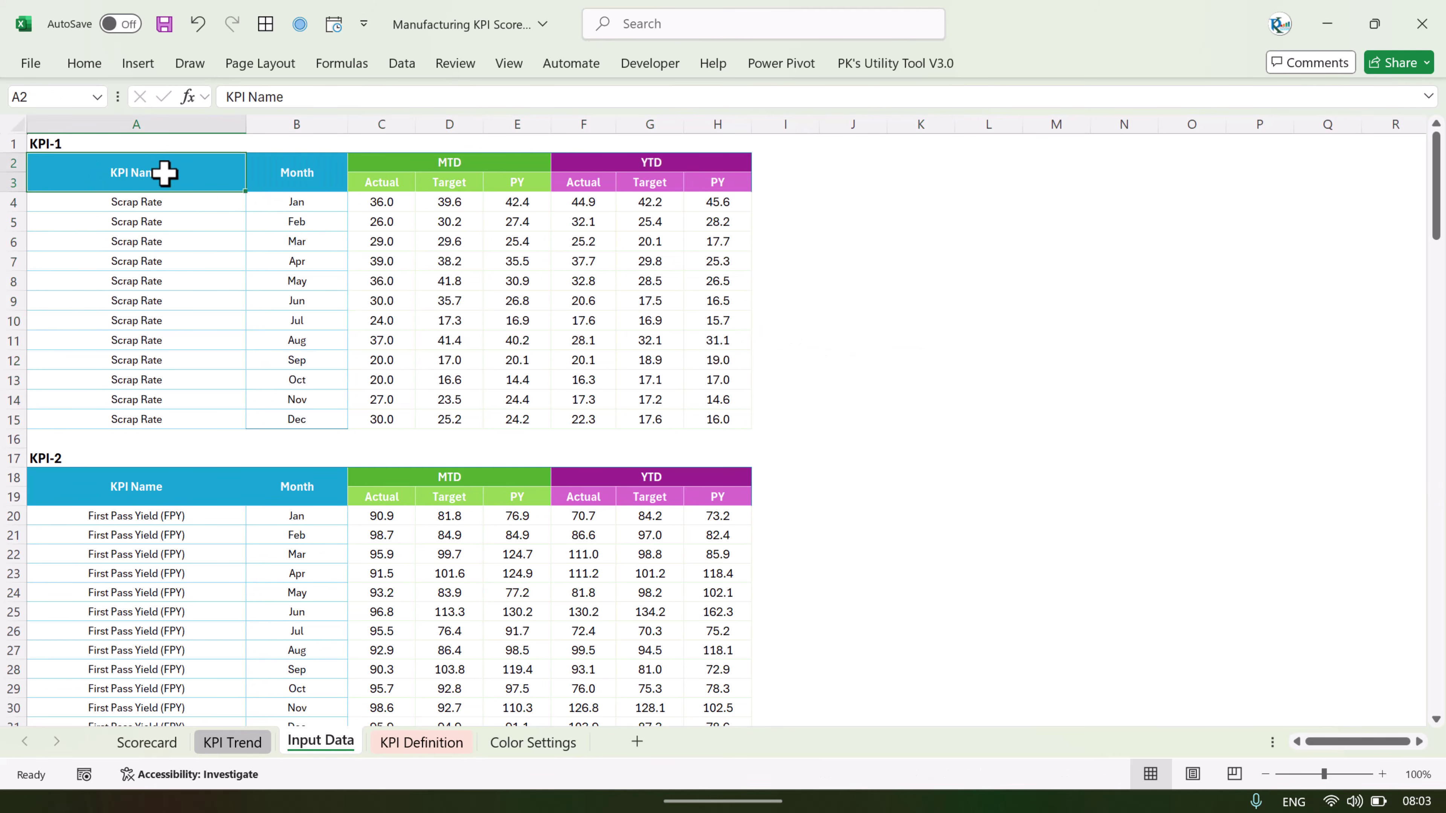
drag(382, 206, 713, 398)
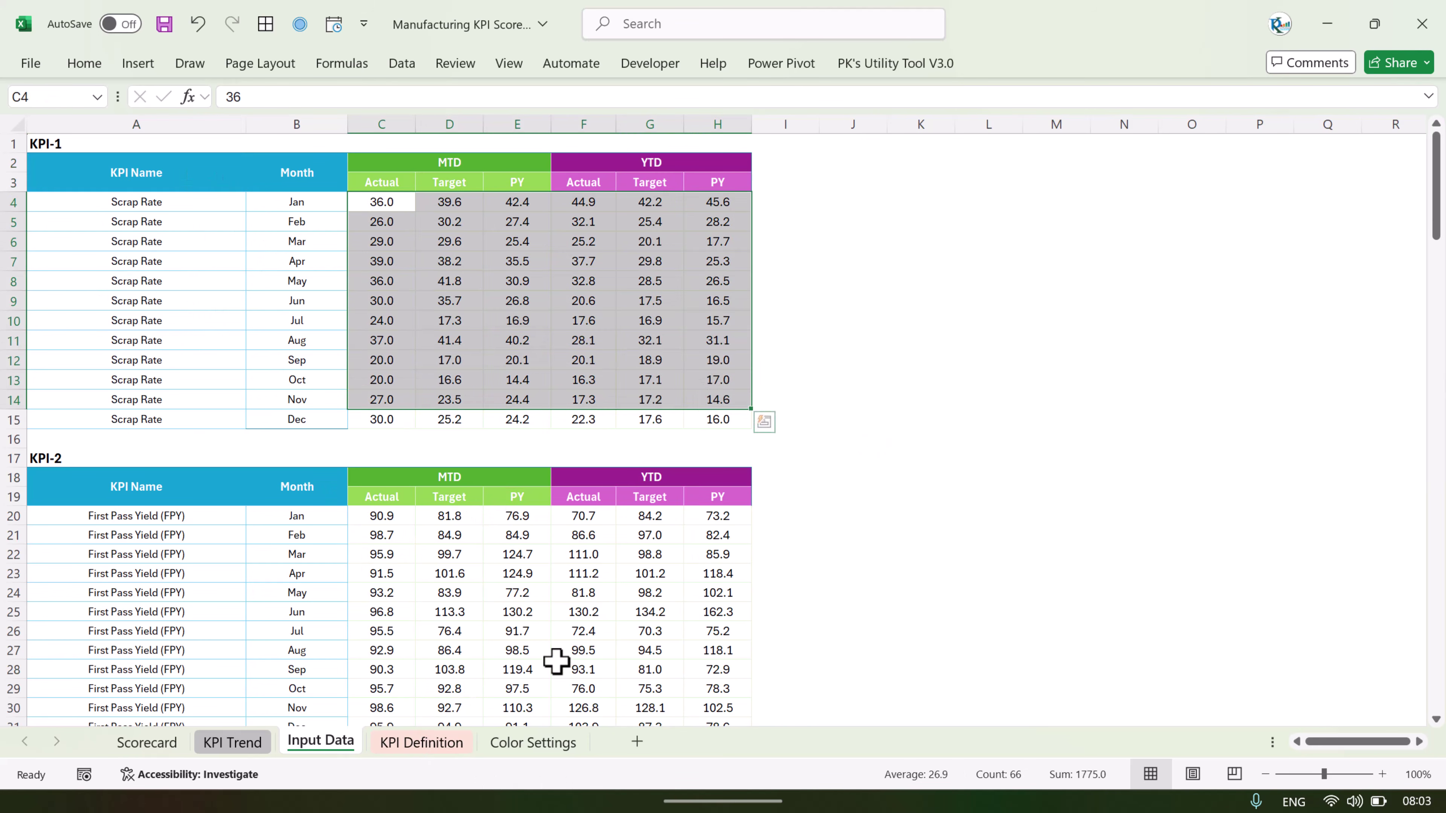
Open the KPI Definition sheet and review its serial number and KPI Group columns.
click(439, 743)
click(454, 351)
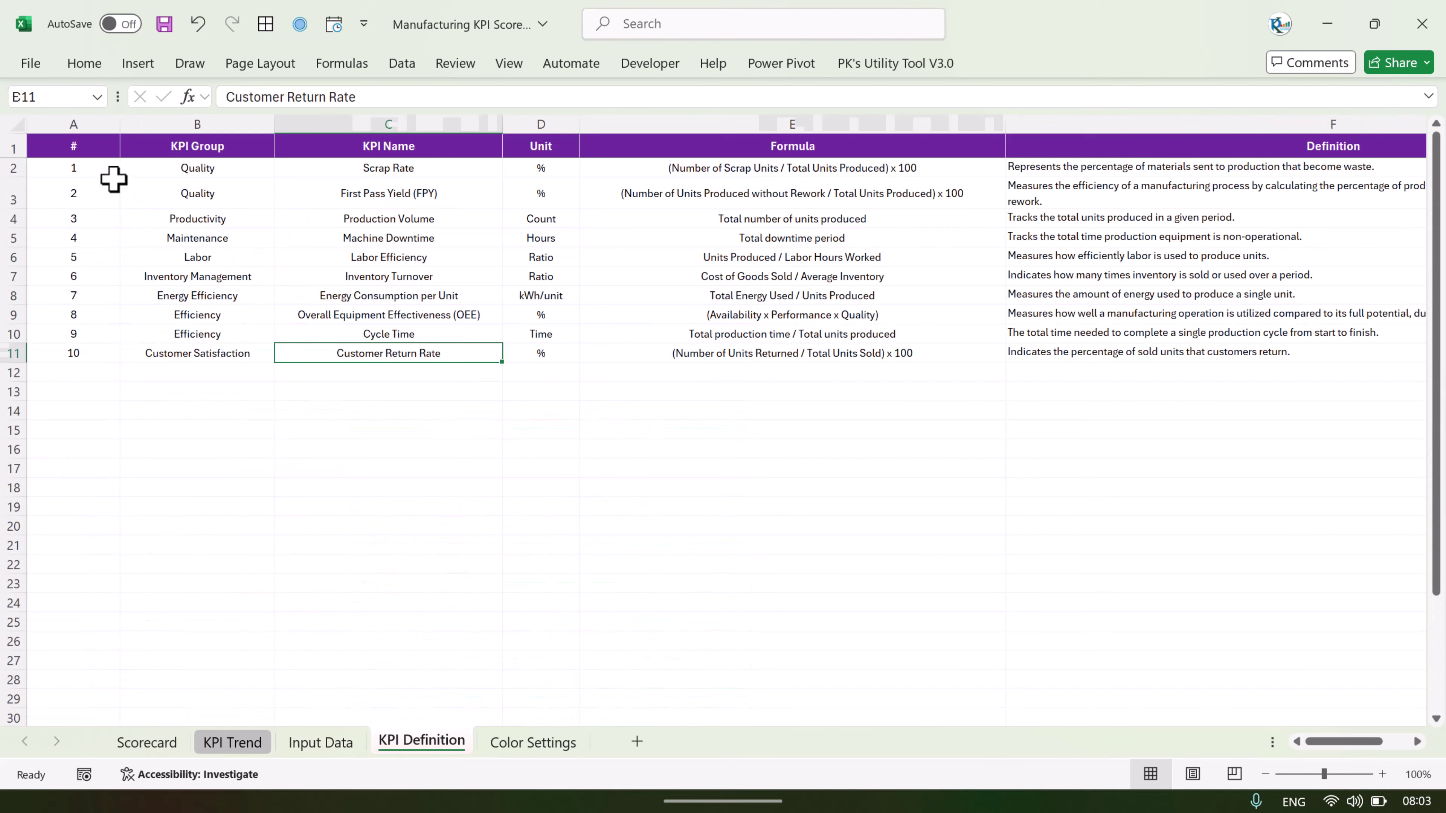
drag(51, 170, 523, 306)
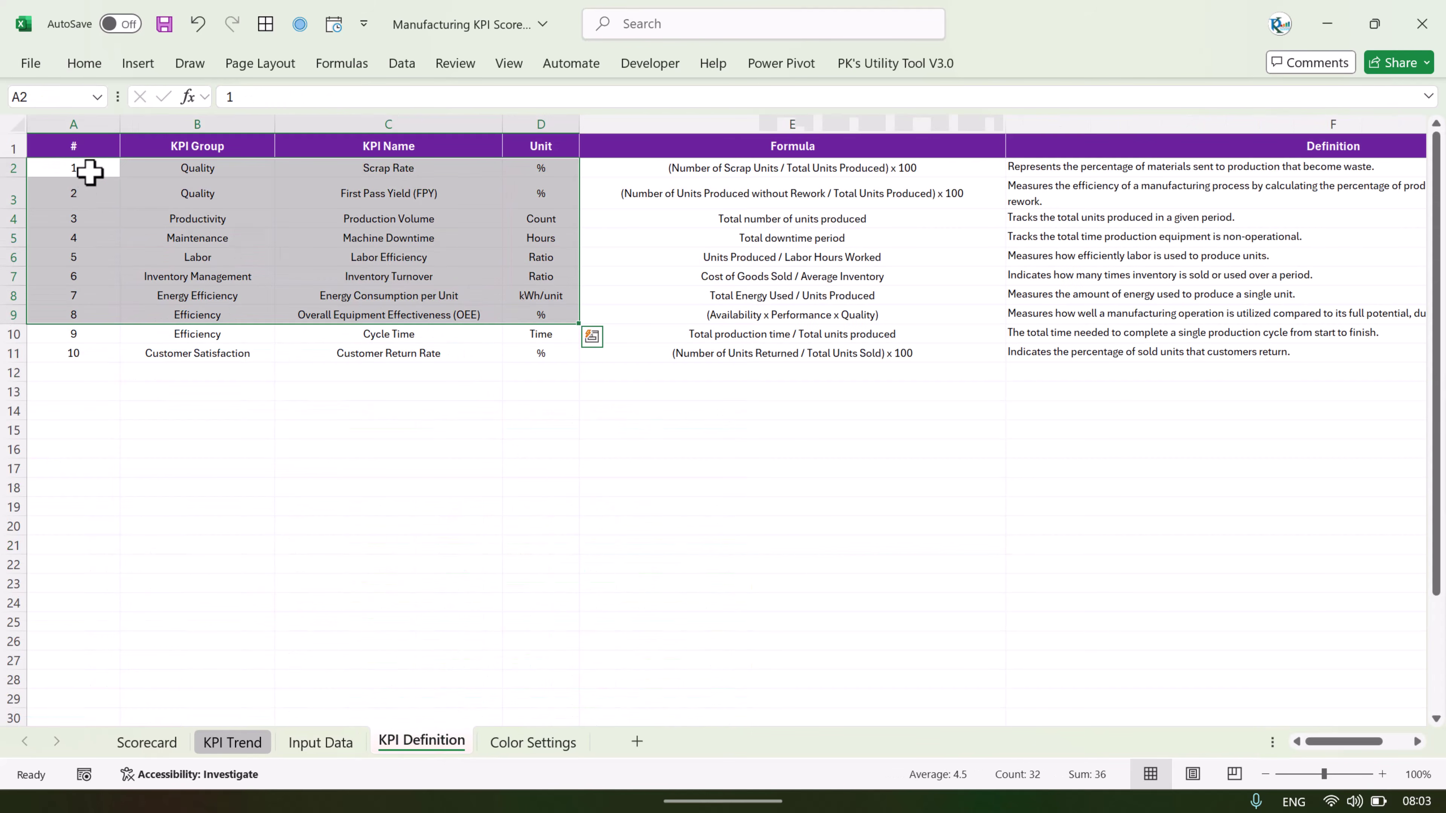
drag(90, 172, 71, 358)
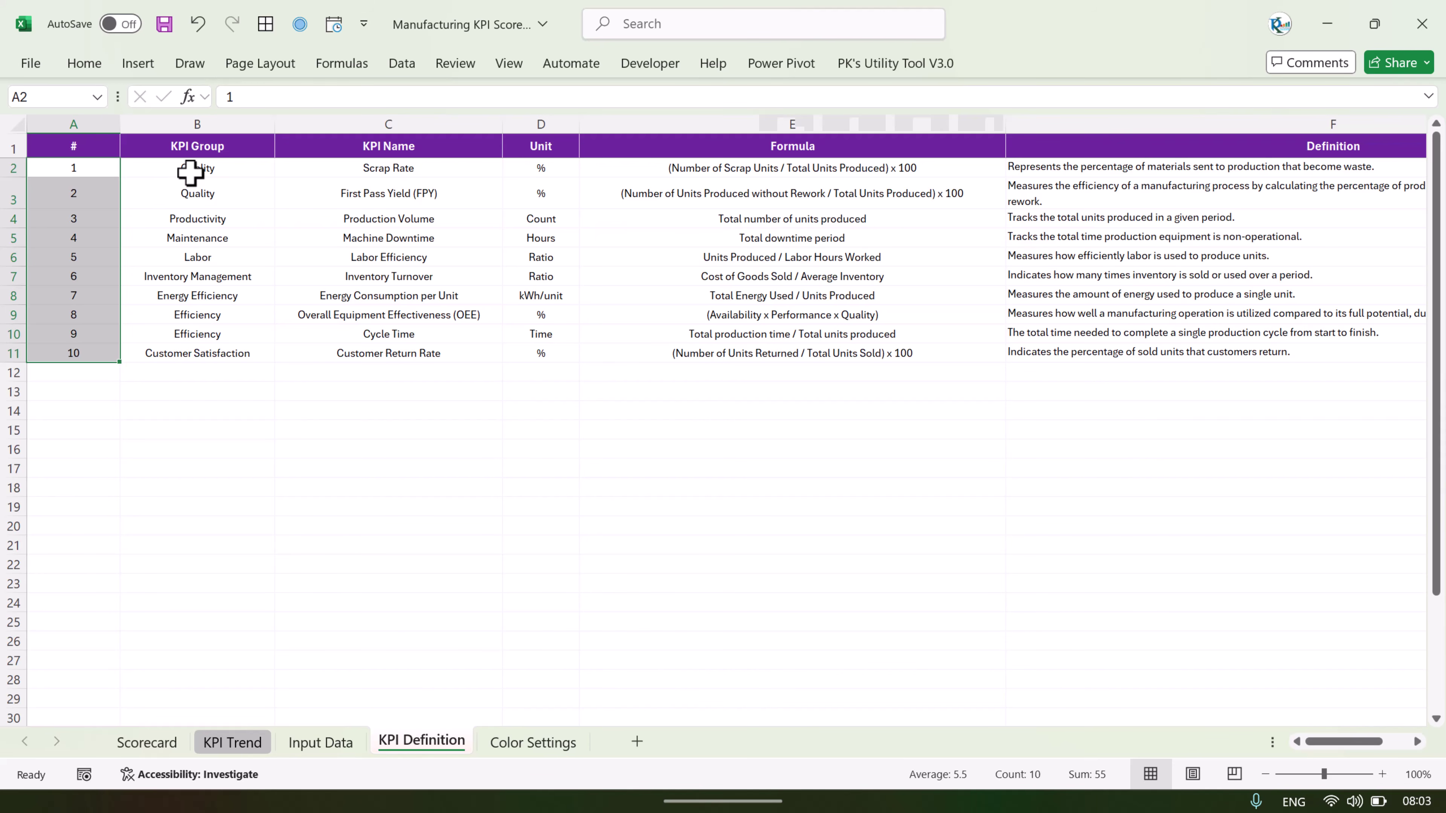
drag(190, 172, 199, 353)
drag(93, 165, 90, 350)
drag(227, 170, 230, 352)
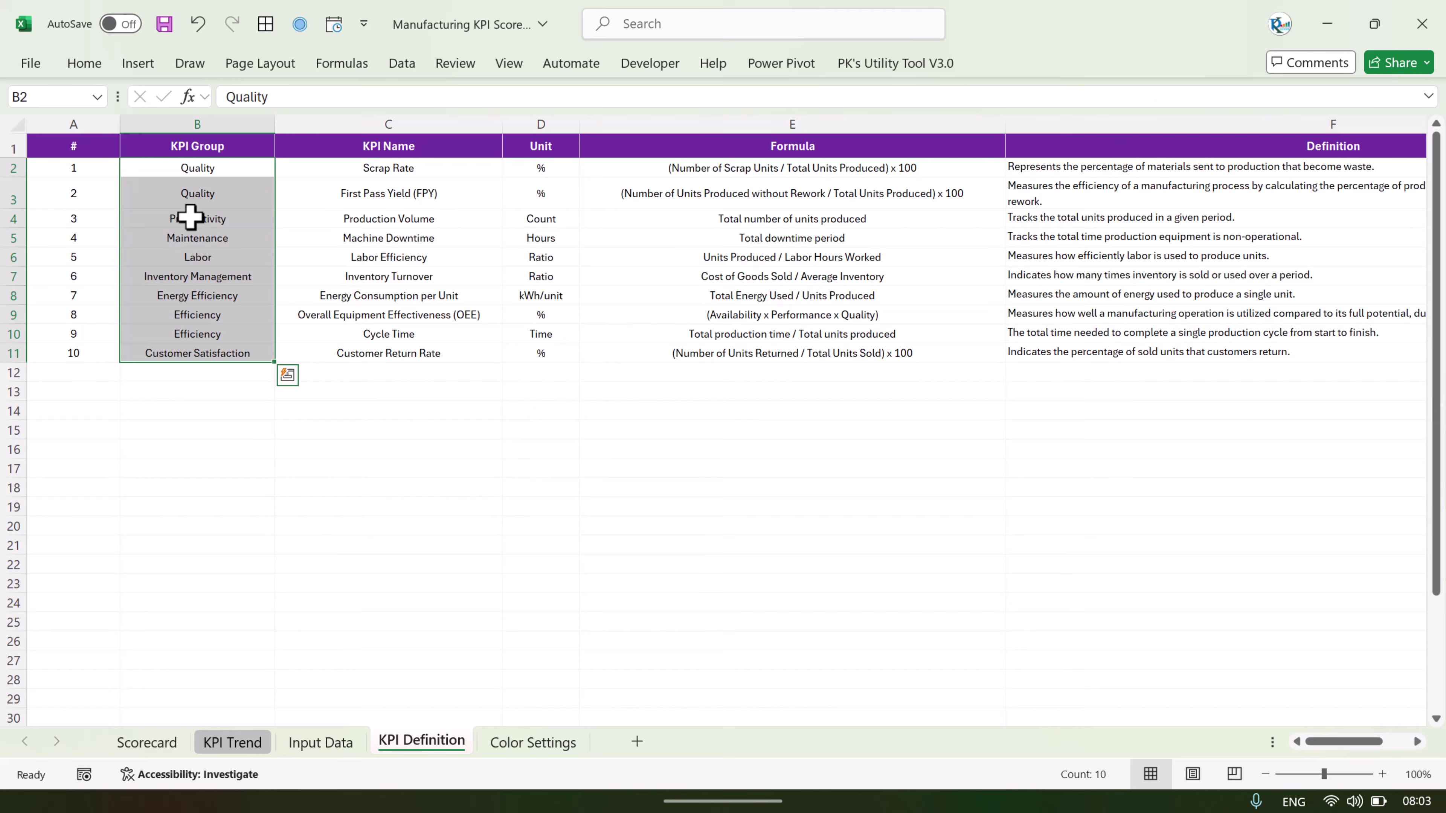
Check the KPI cards on the Scorecard sheet and return to the KPI Group entries on the KPI Definition sheet.
click(147, 742)
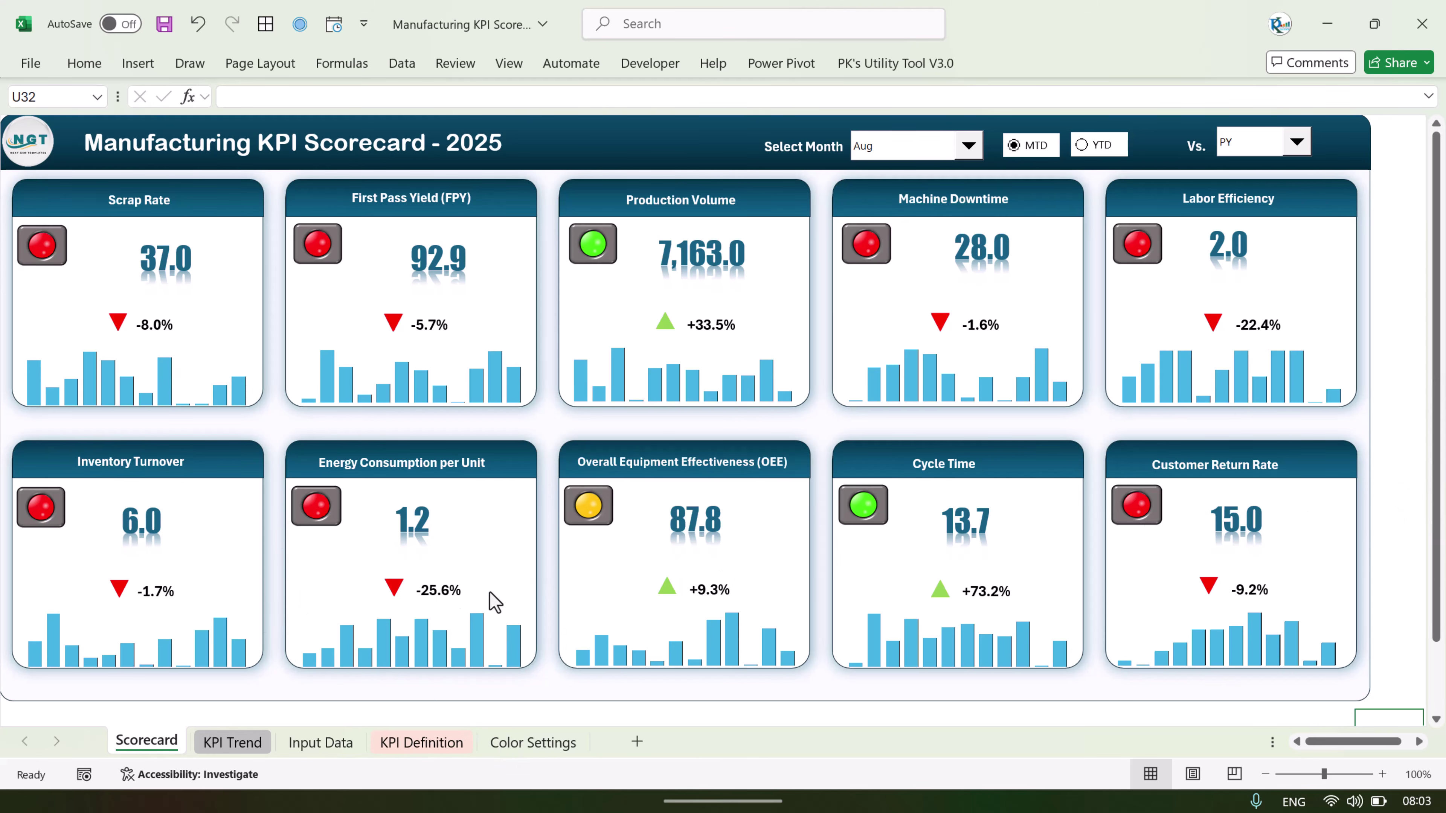
click(421, 742)
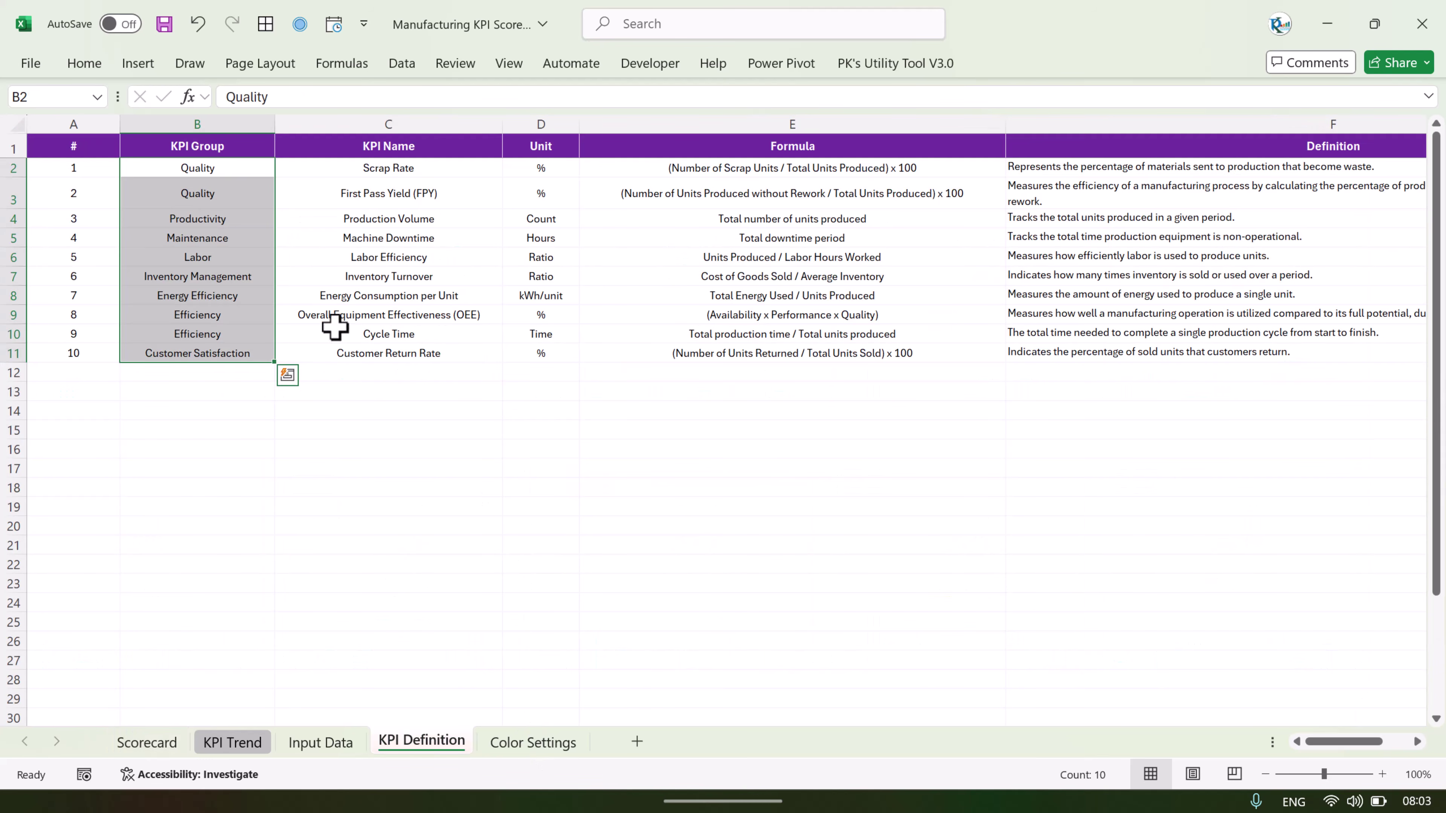
click(197, 238)
drag(197, 167, 213, 347)
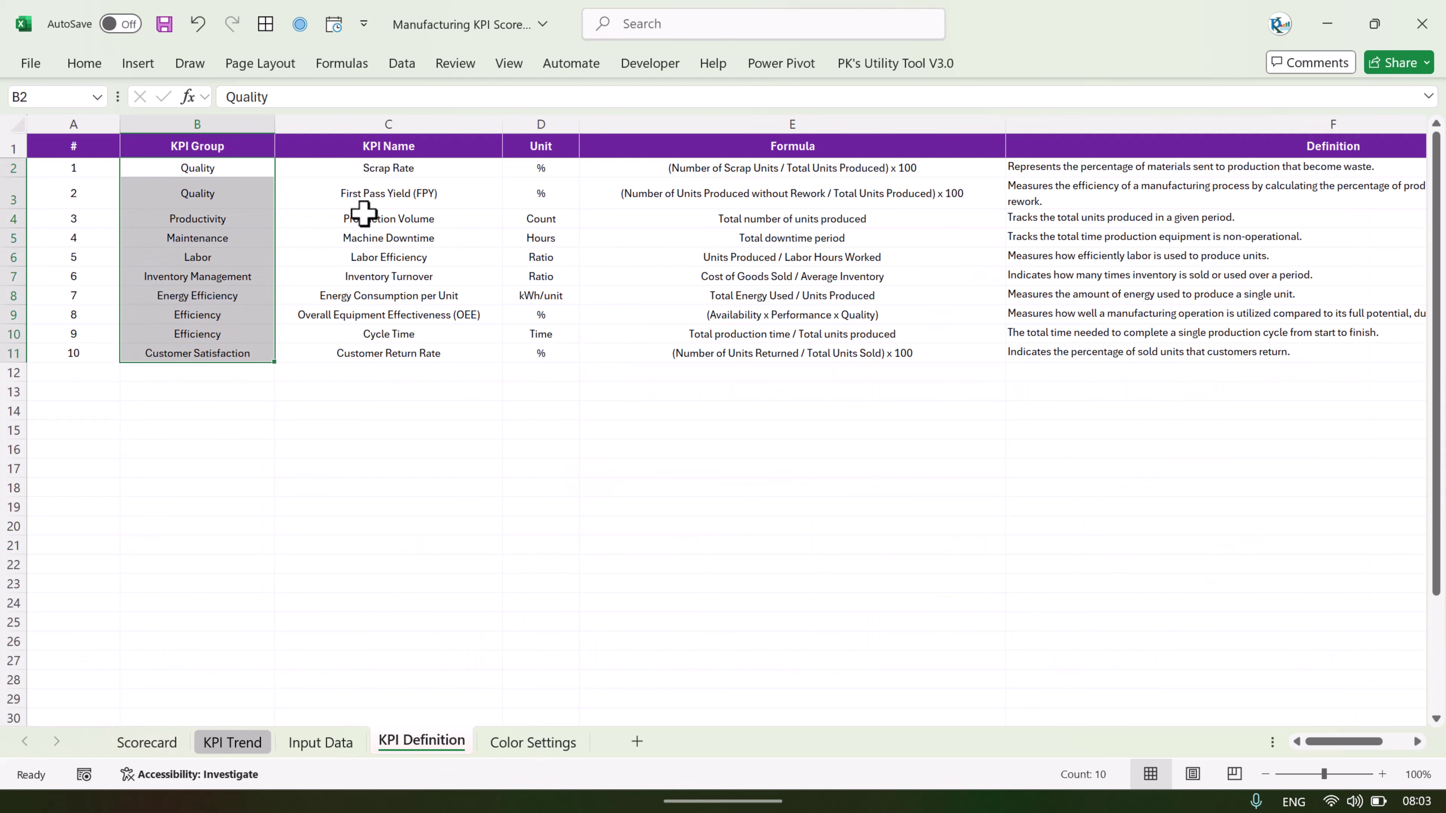
Review the KPI Name, Unit, Formula, Definition and Type columns of the KPI Definition table.
drag(394, 177, 399, 342)
drag(559, 177, 559, 333)
drag(800, 170, 832, 329)
scroll(1162, 265, right, 5)
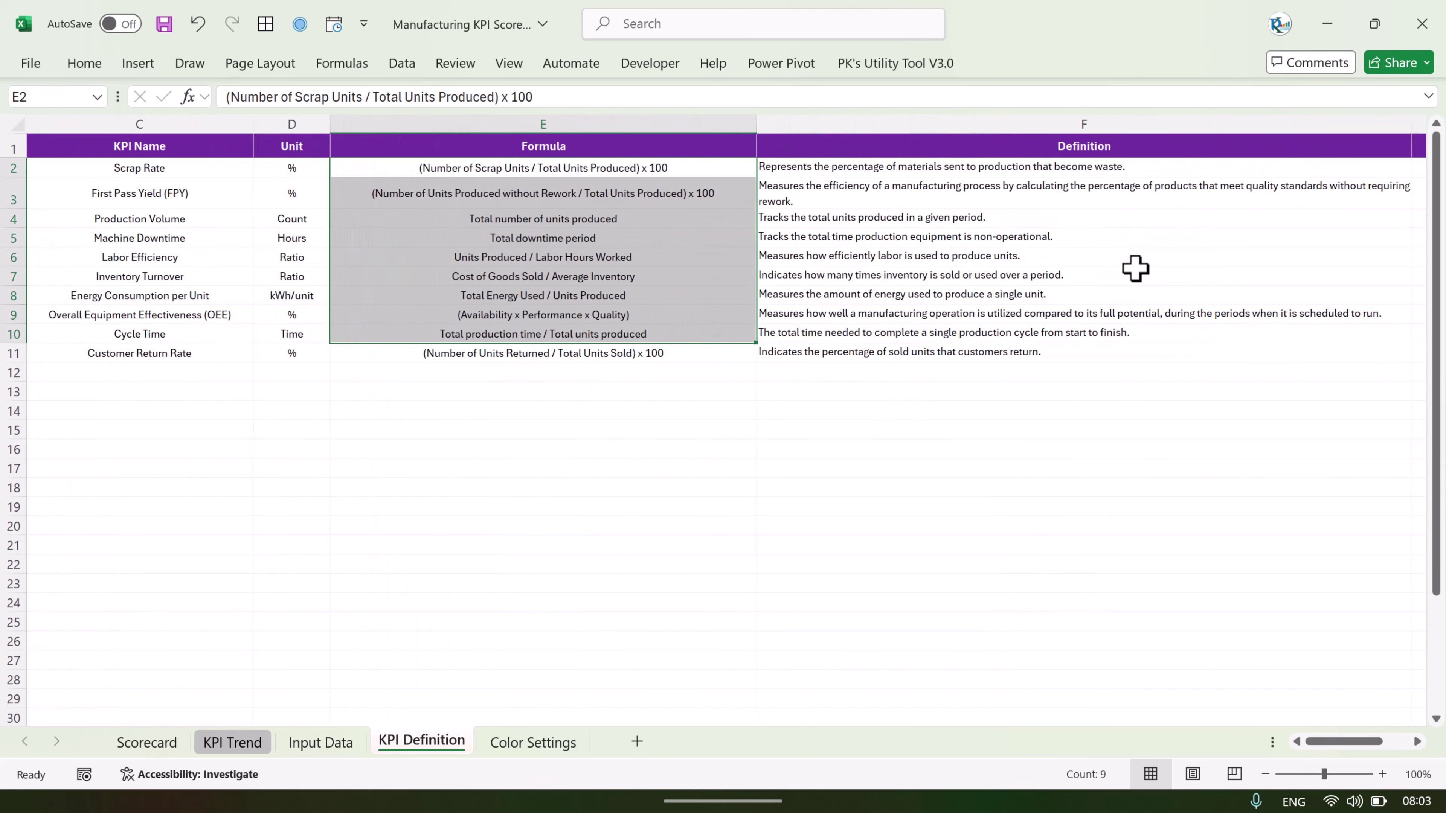
drag(897, 168, 913, 329)
click(1259, 169)
click(1258, 260)
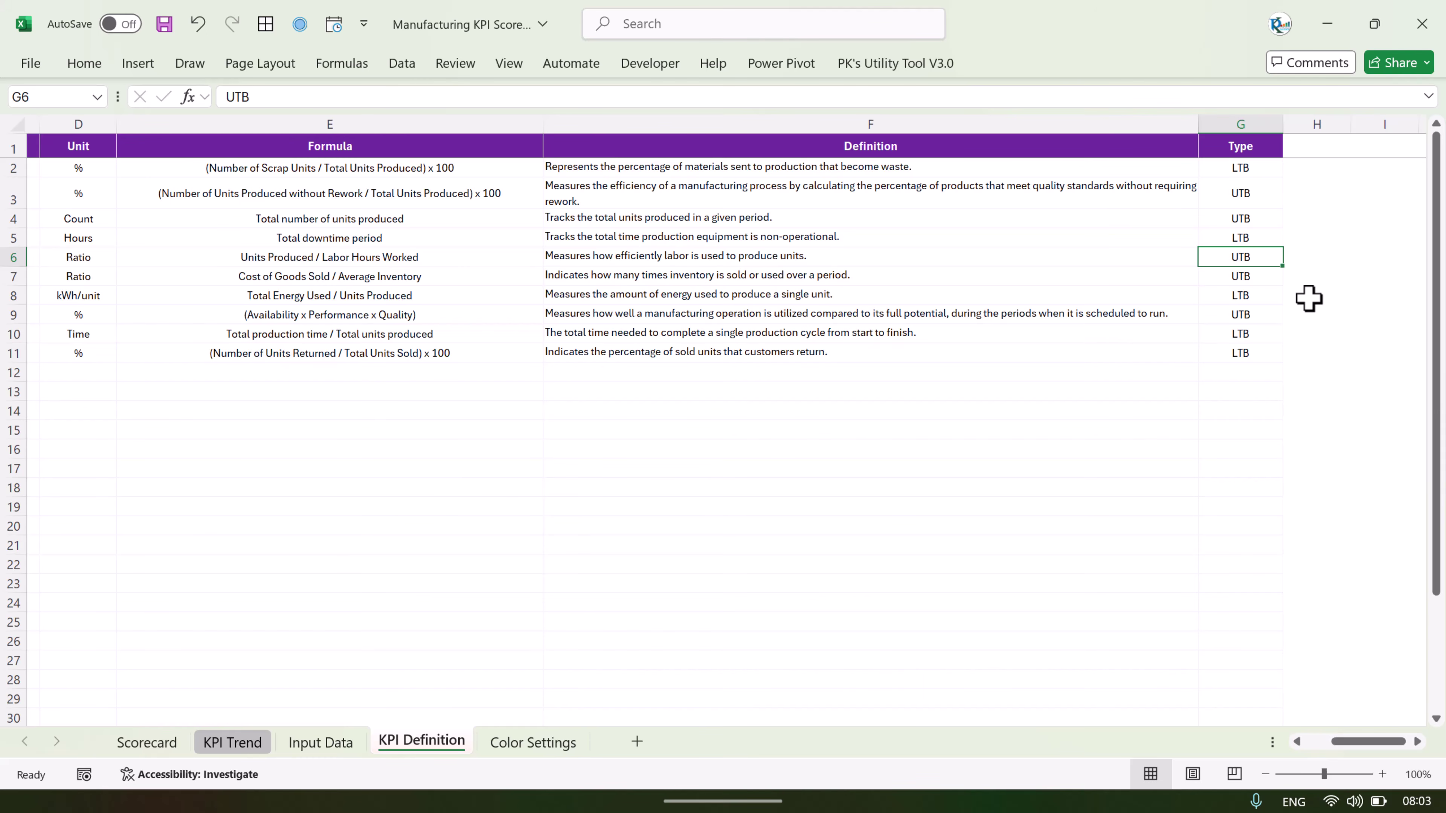
scroll(513, 399, left, 5)
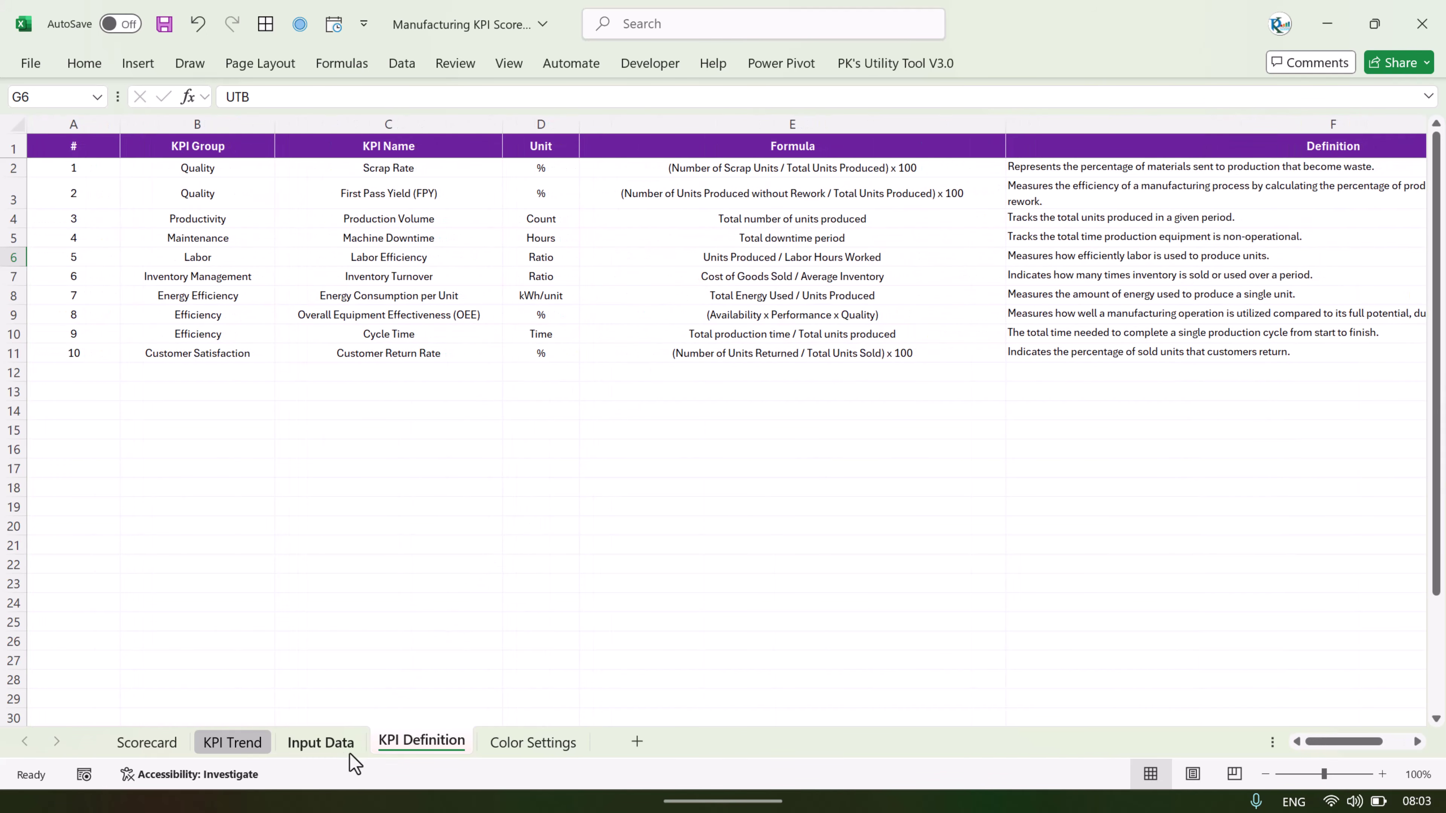
Compare the KPI names on the KPI Definition sheet with the KPI Name and Month columns of the Input Data sheet.
click(340, 744)
click(490, 280)
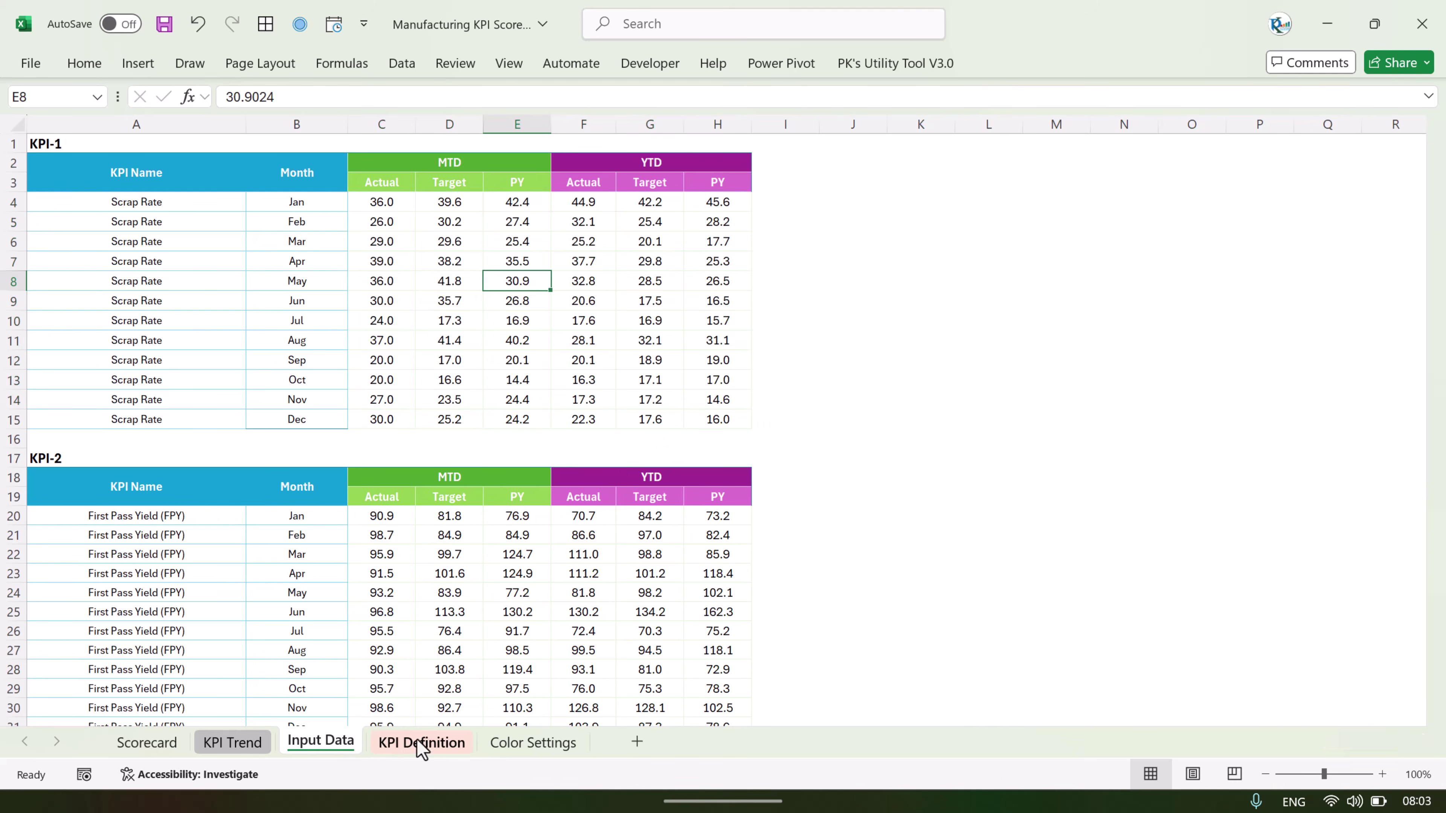
click(406, 741)
drag(389, 169, 405, 355)
click(337, 742)
drag(171, 212, 161, 394)
click(302, 203)
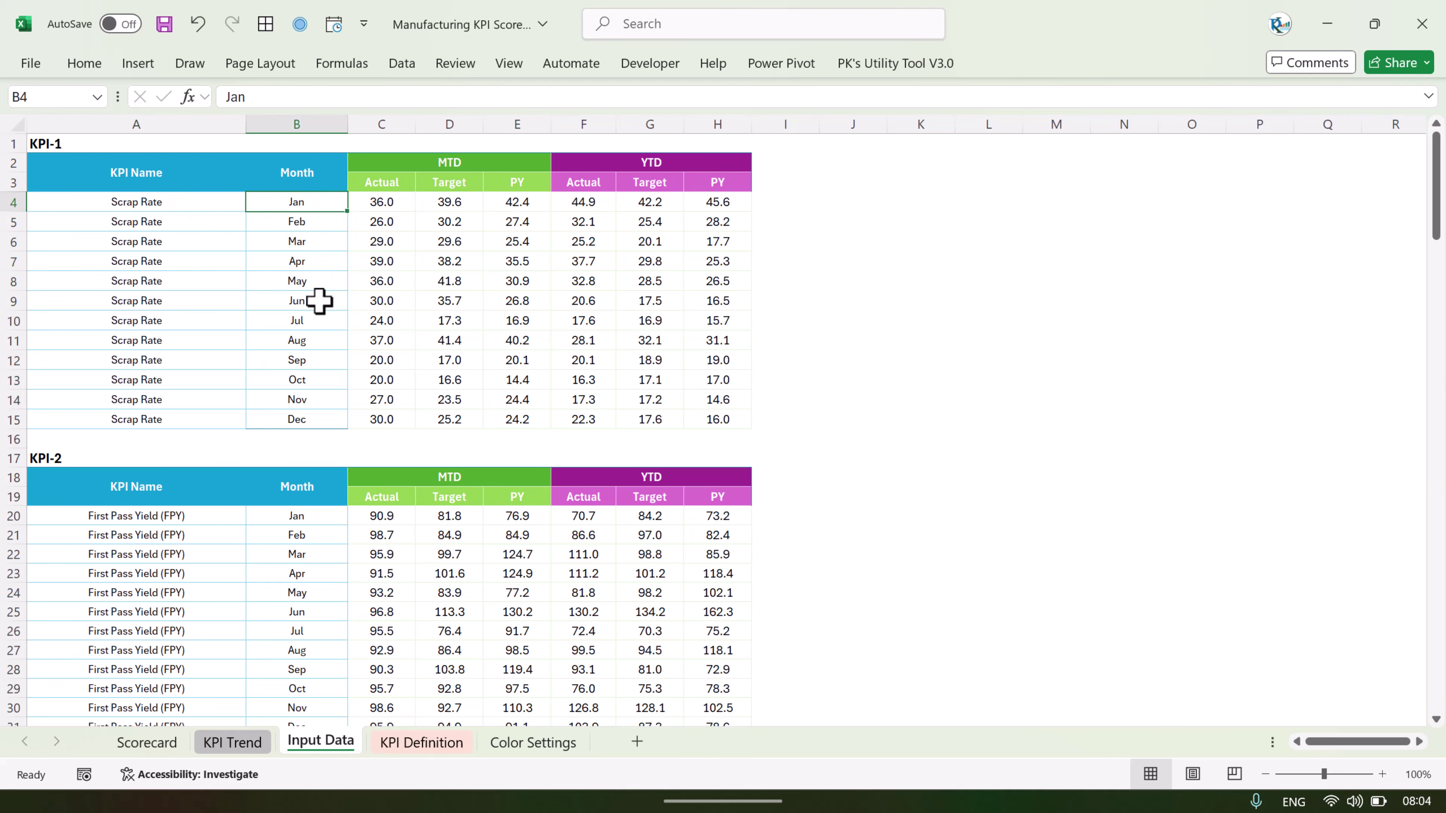
Review the KPI-1 data range and its MTD Actual, Target and PY columns for January through December.
click(59, 145)
drag(393, 204, 716, 417)
click(453, 165)
drag(384, 203, 376, 418)
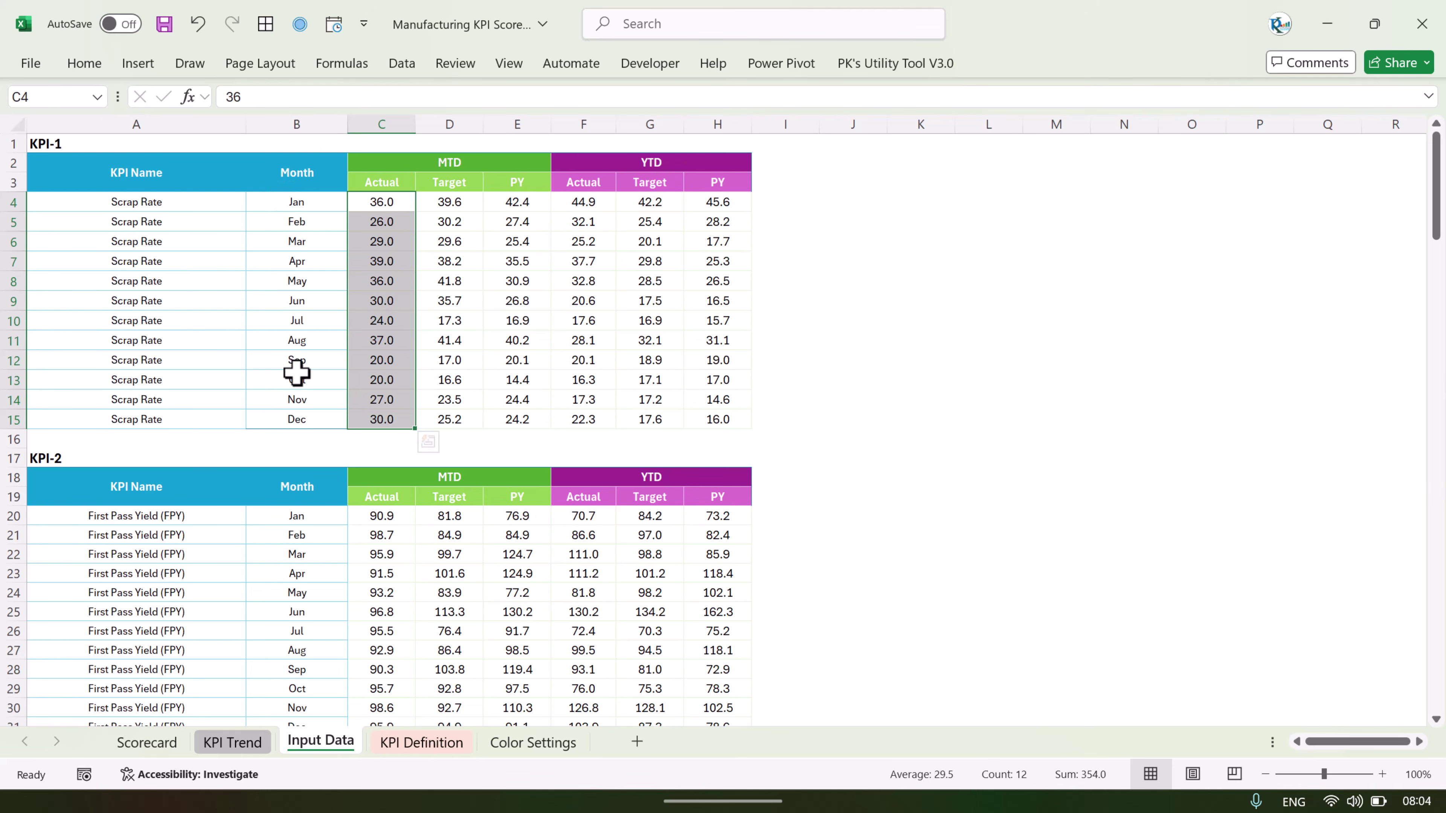
click(463, 207)
drag(459, 261, 455, 413)
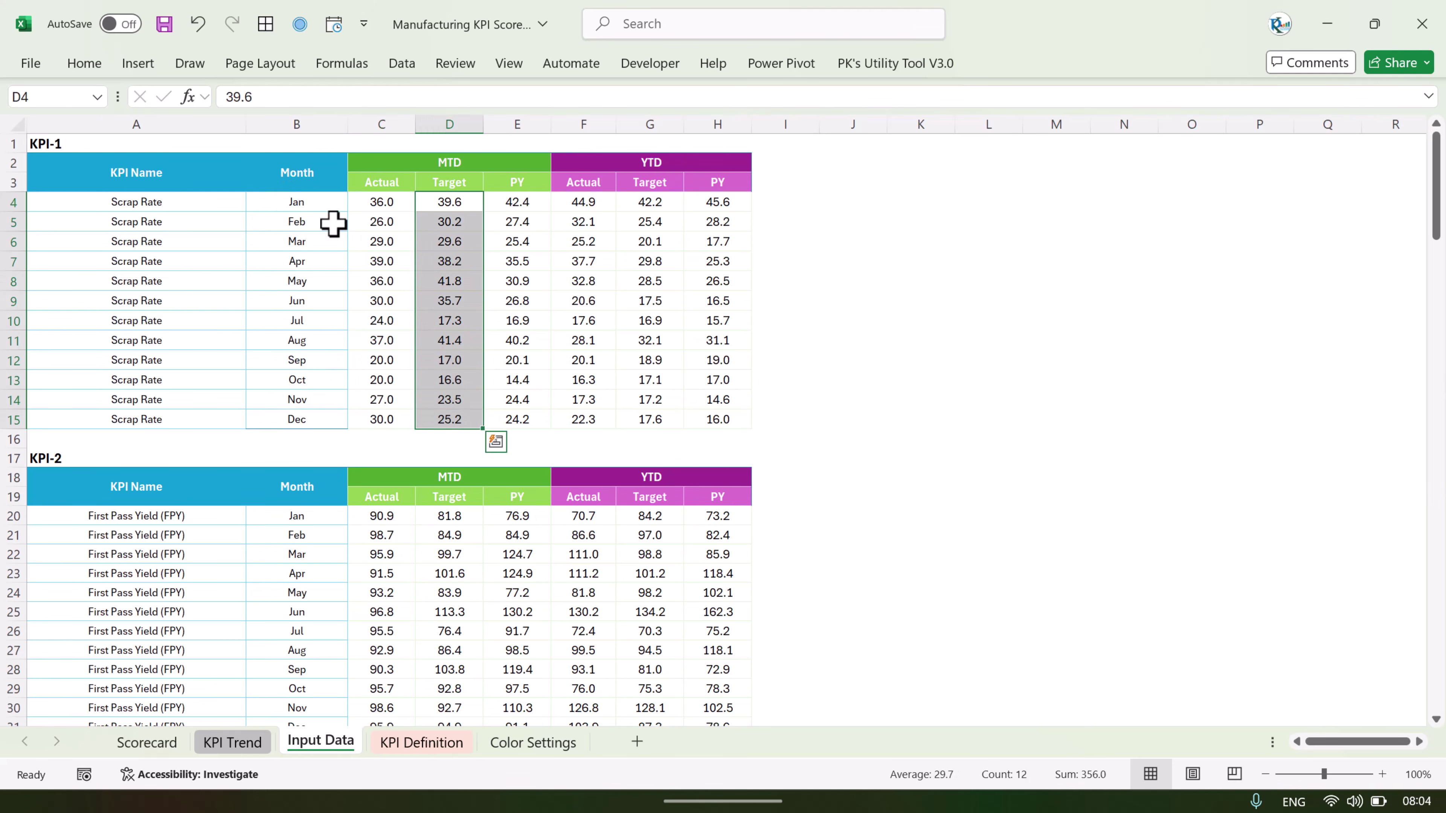
drag(517, 202, 524, 422)
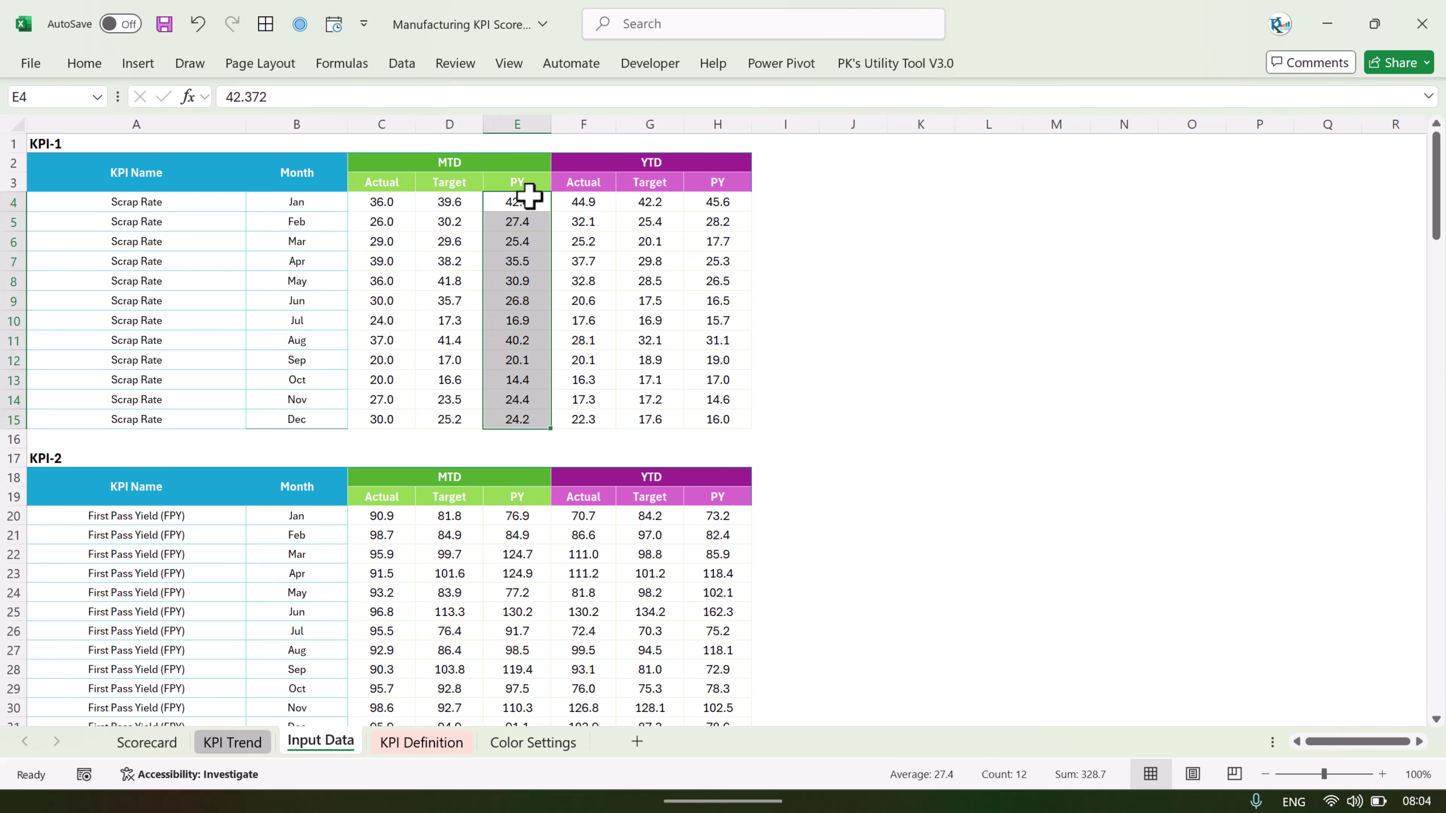
Examine the March row's MTD Actual and PY values in the KPI-1 table.
click(317, 248)
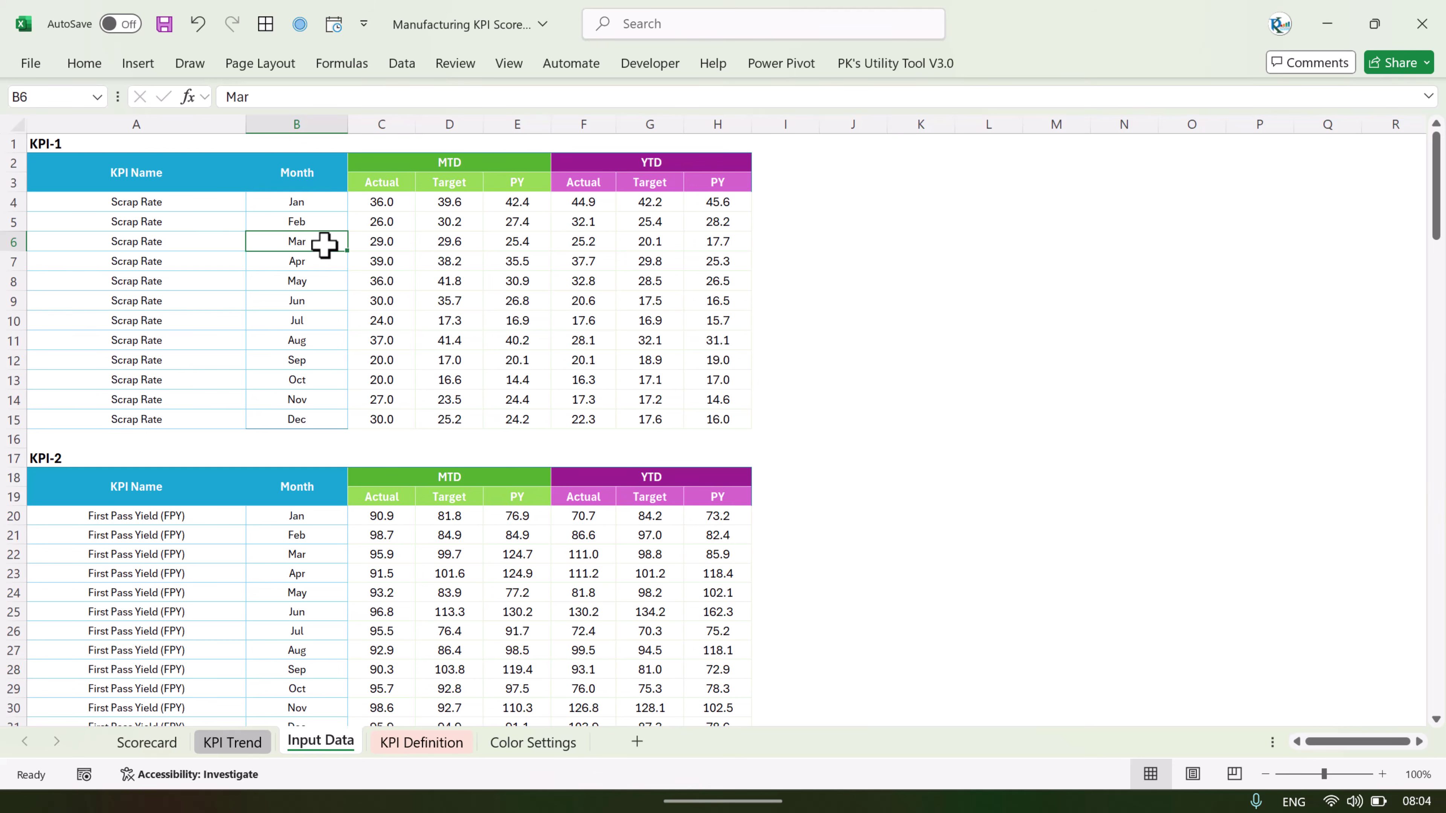
drag(313, 244, 533, 240)
click(547, 241)
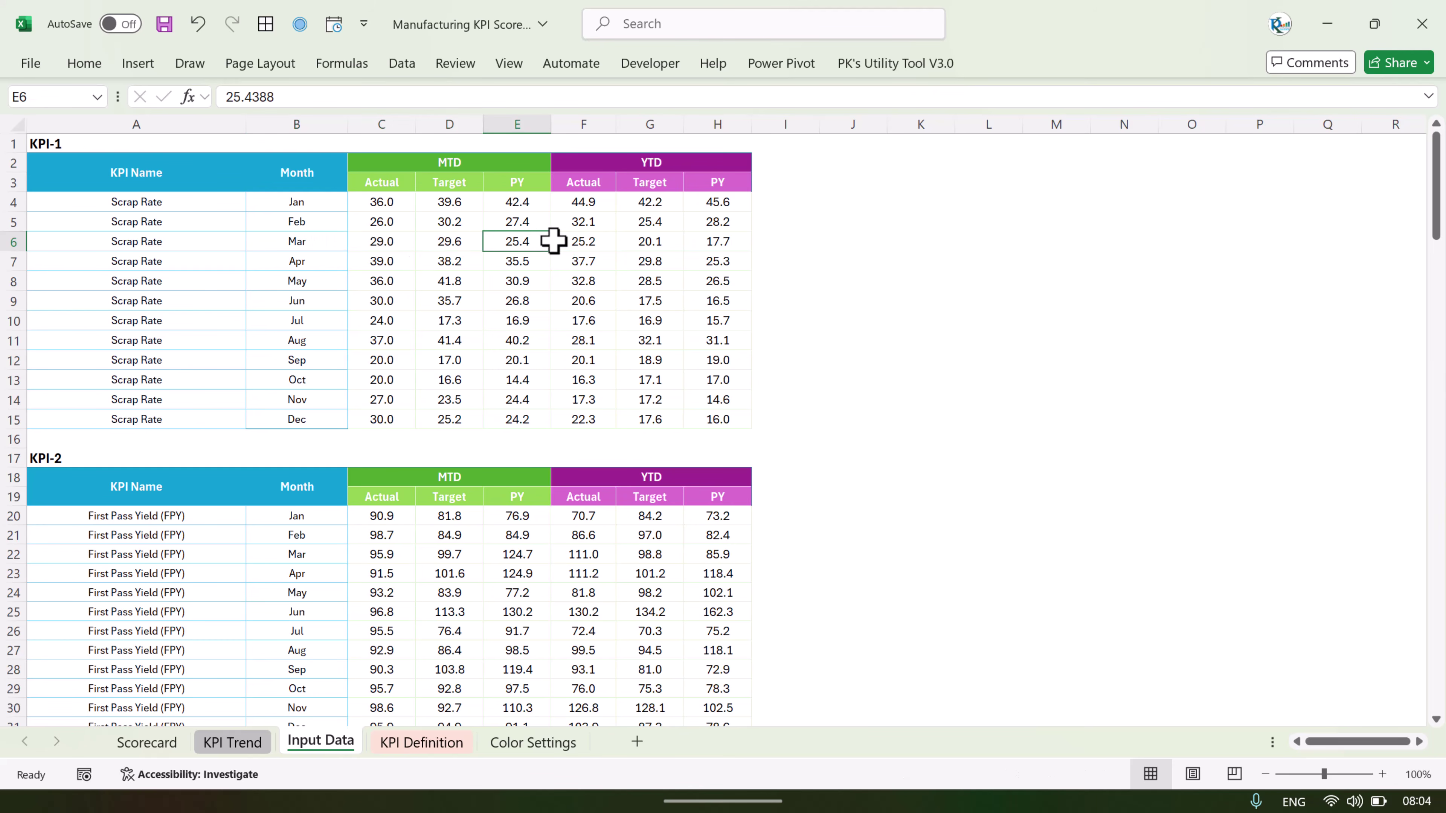
click(397, 242)
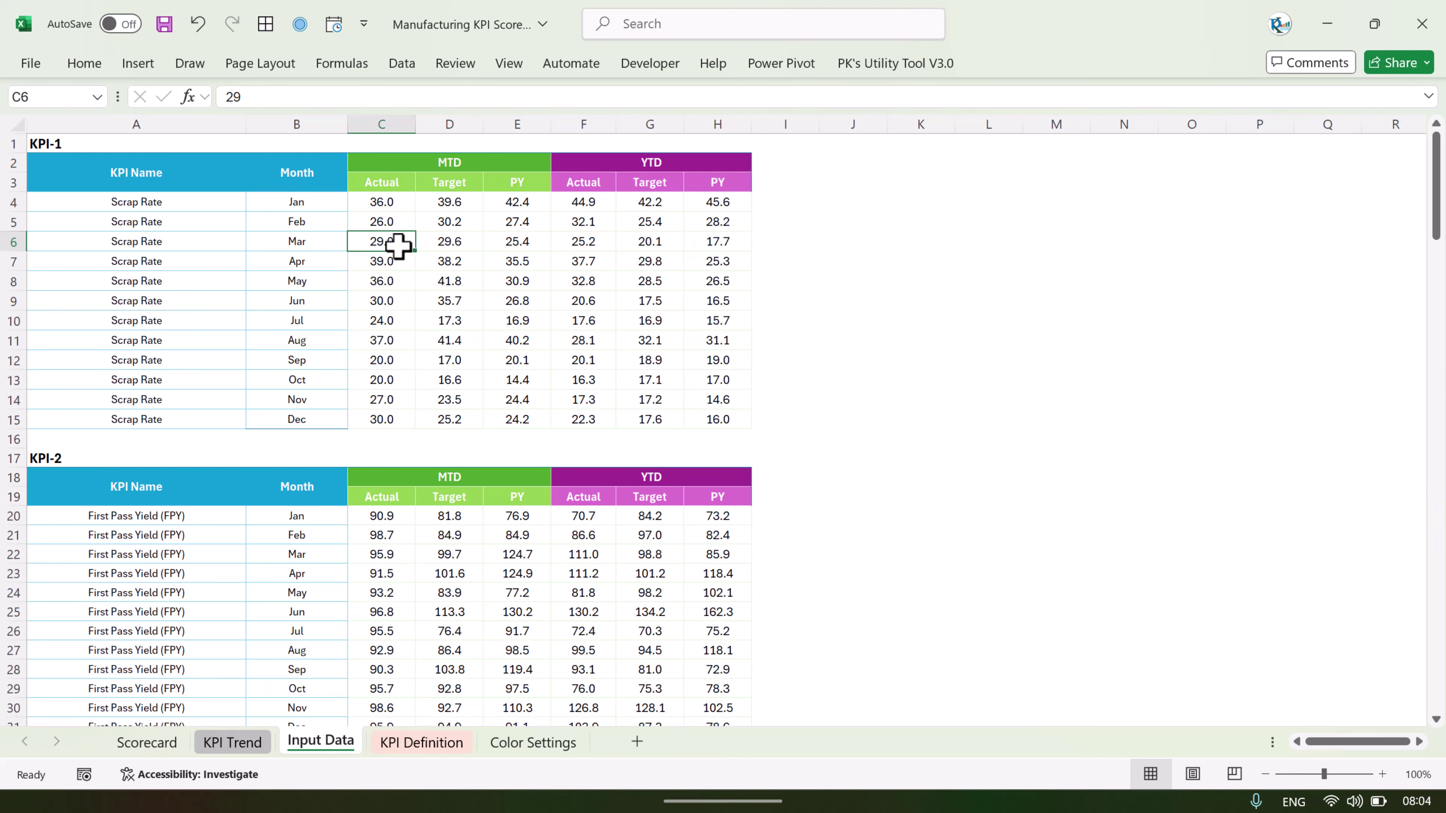
click(507, 240)
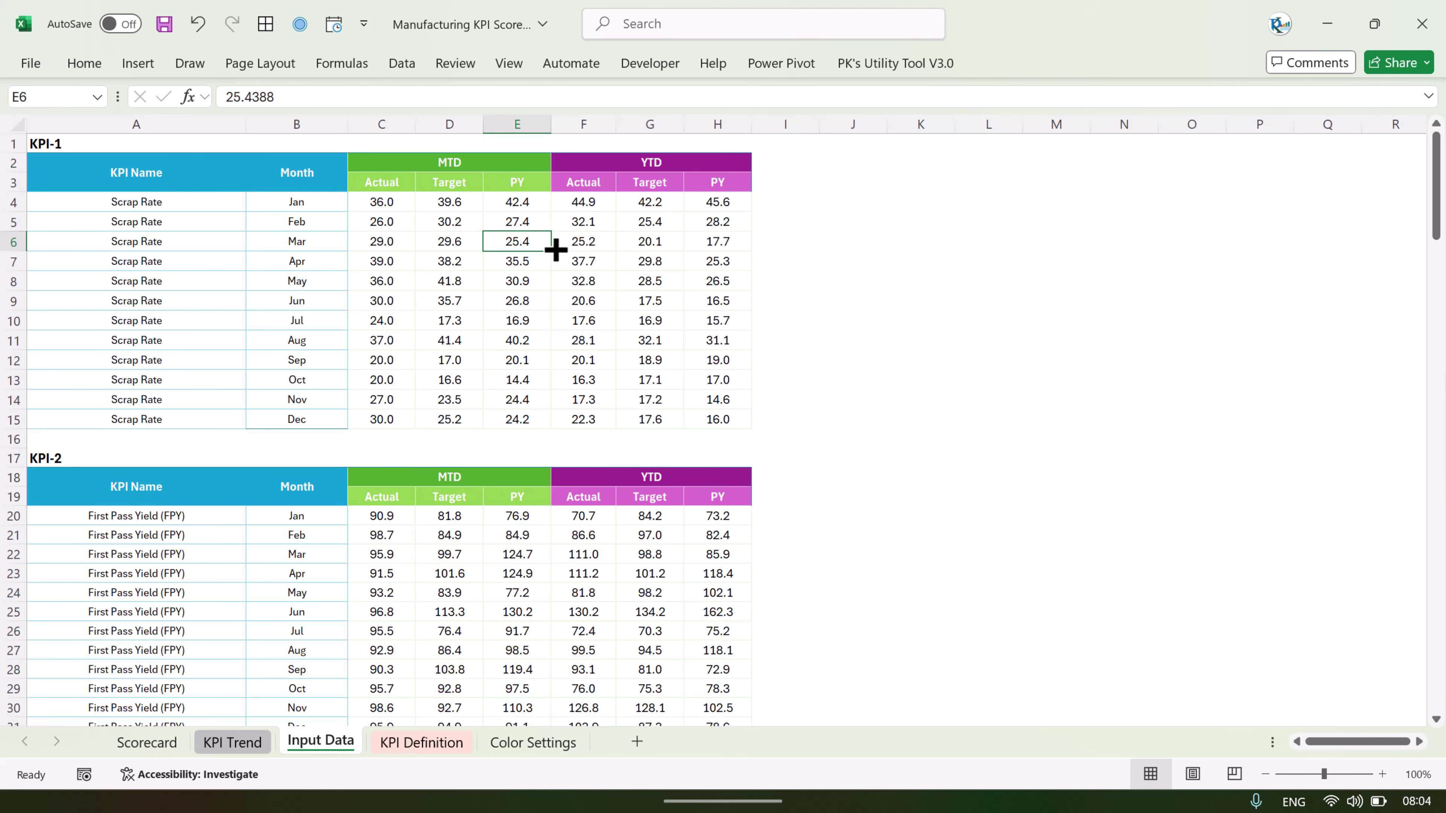
Review the KPI-1 YTD Actual, Target and PY columns and select the full data range C4:H15.
drag(638, 166, 655, 419)
drag(581, 203, 581, 420)
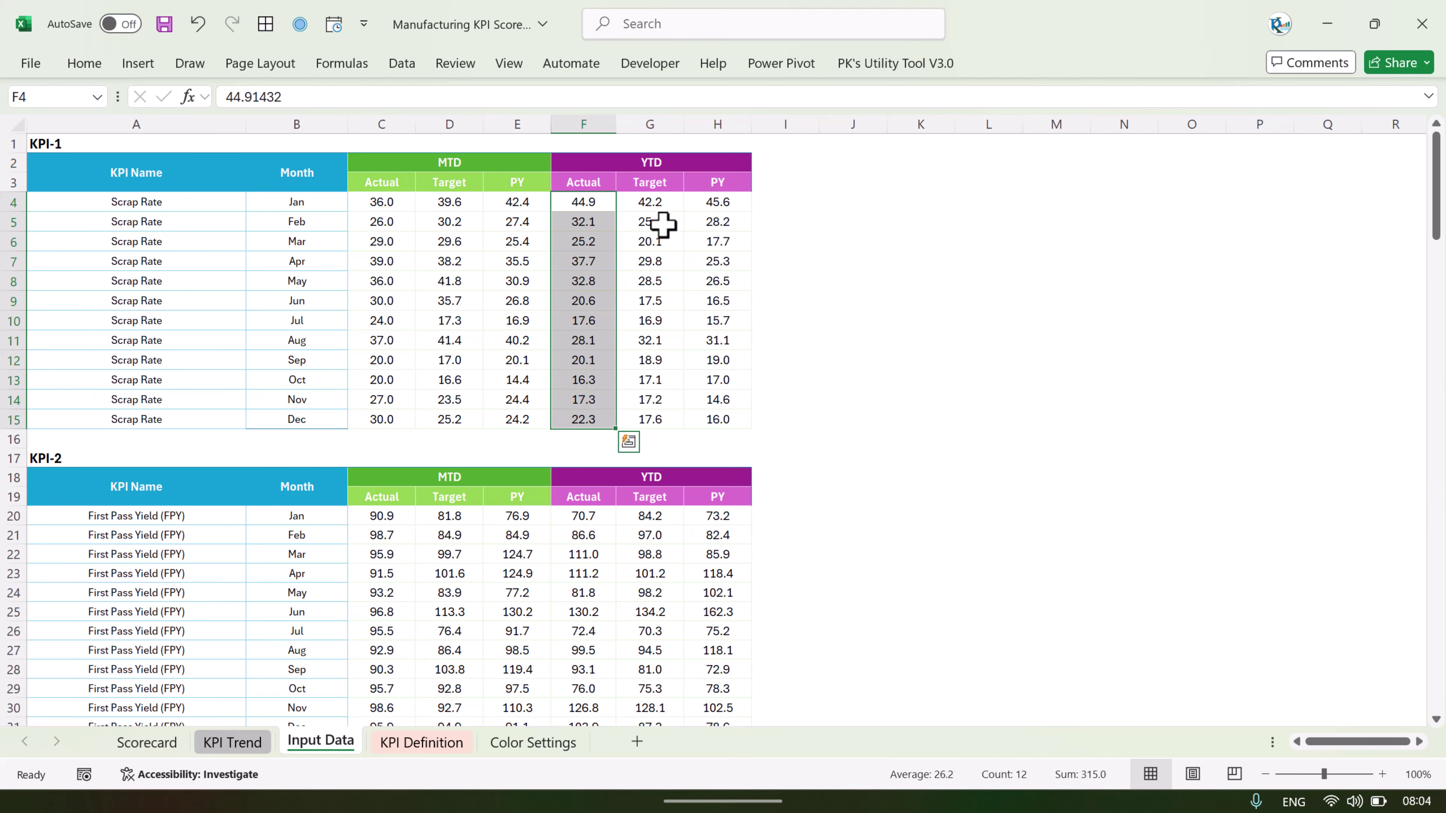
drag(653, 202, 647, 364)
drag(729, 196, 723, 396)
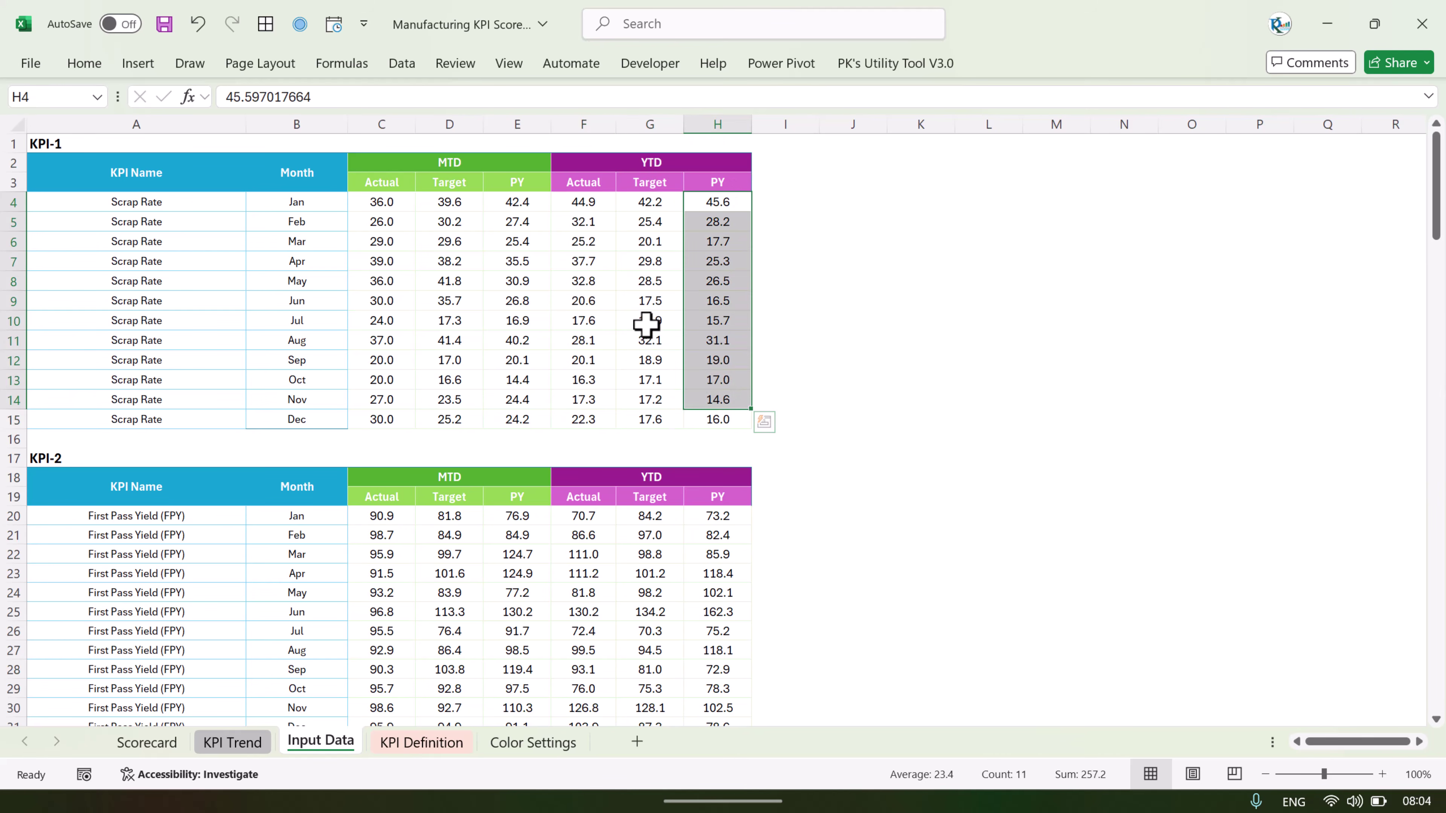
scroll(587, 332, down, 4)
drag(394, 284, 718, 488)
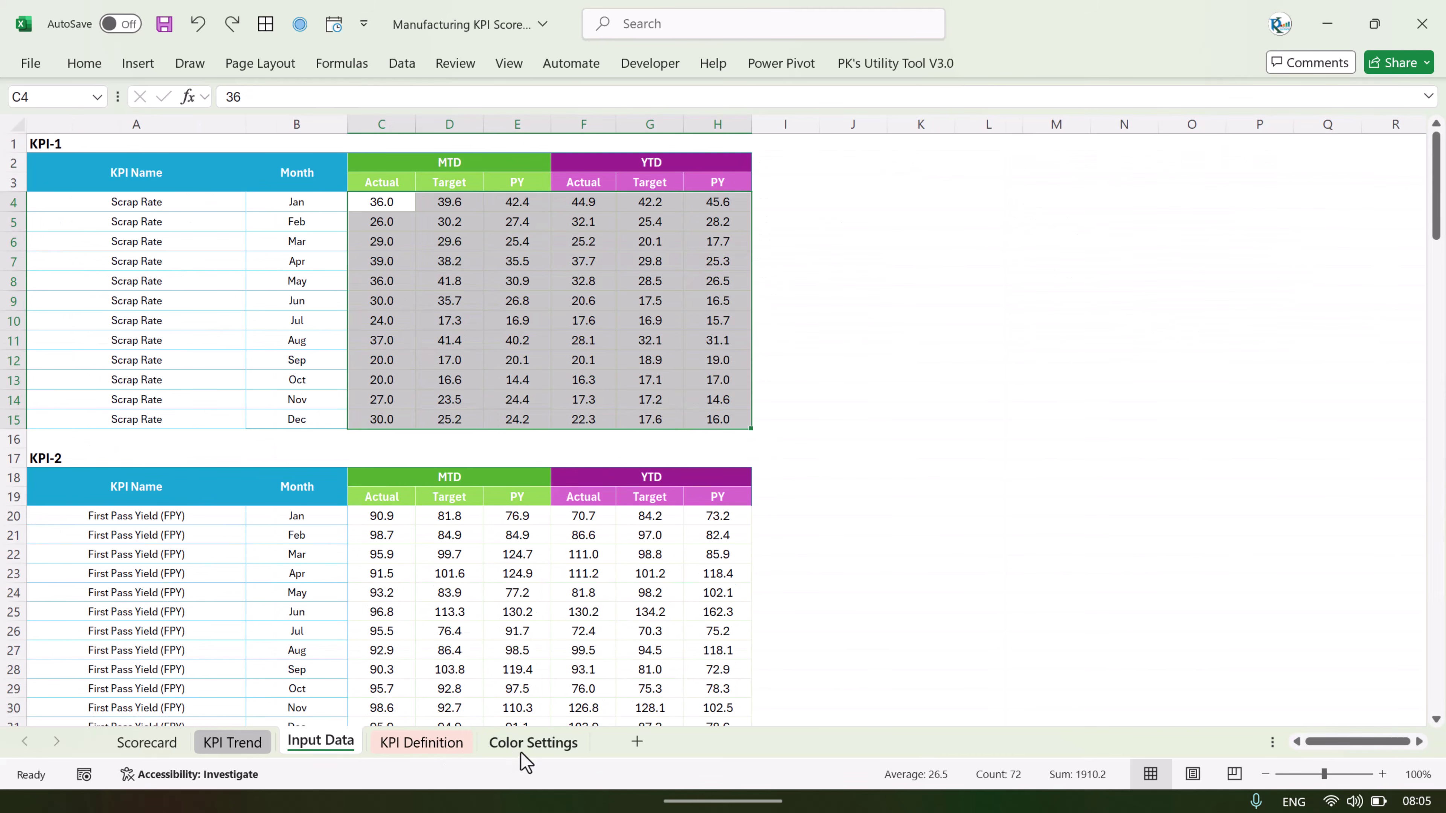
Review the RAG variance table on the Color Settings sheet against the Scorecard's traffic lights, selecting the For Upper the Better KPIs heading.
click(521, 752)
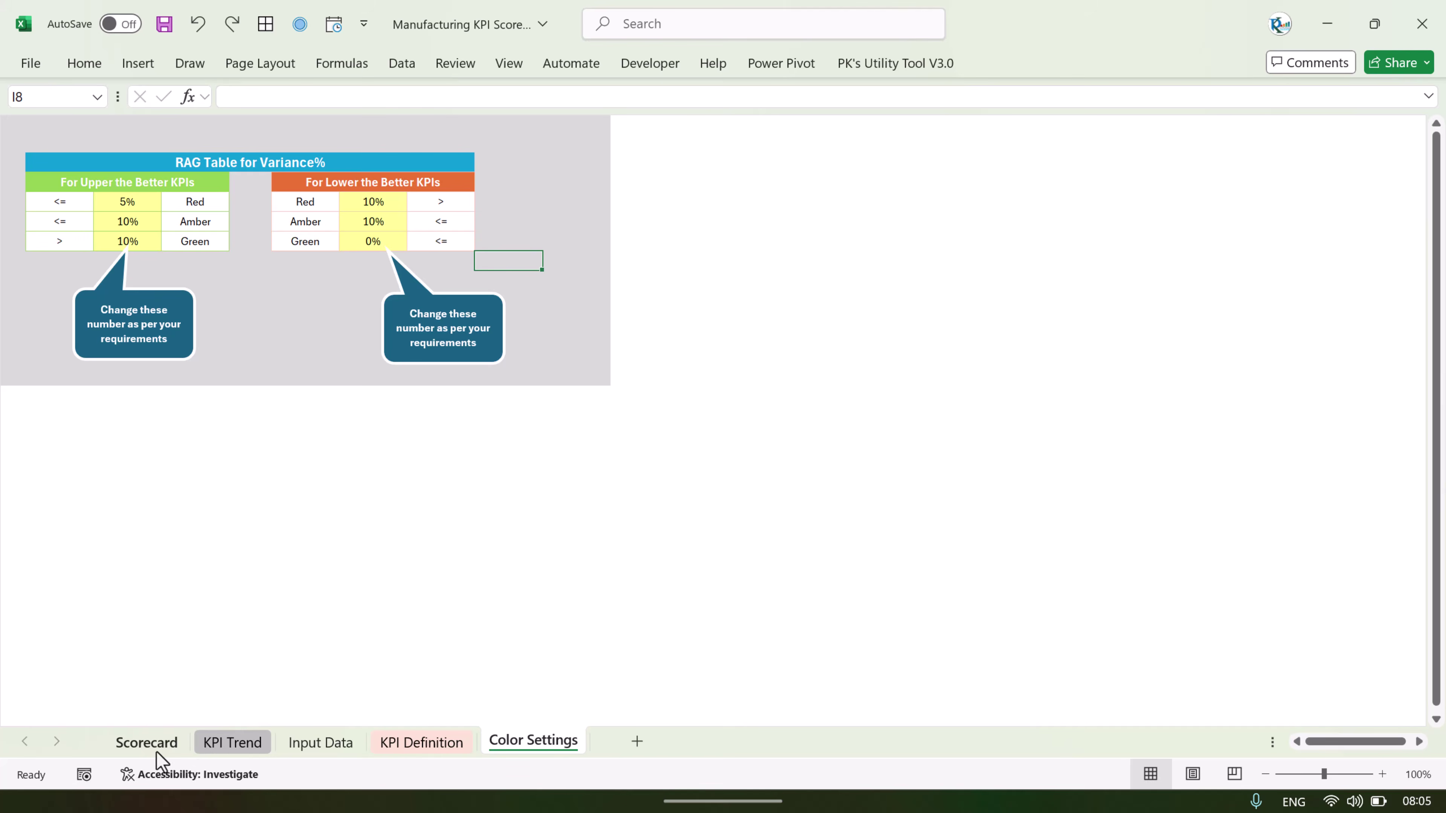
click(146, 742)
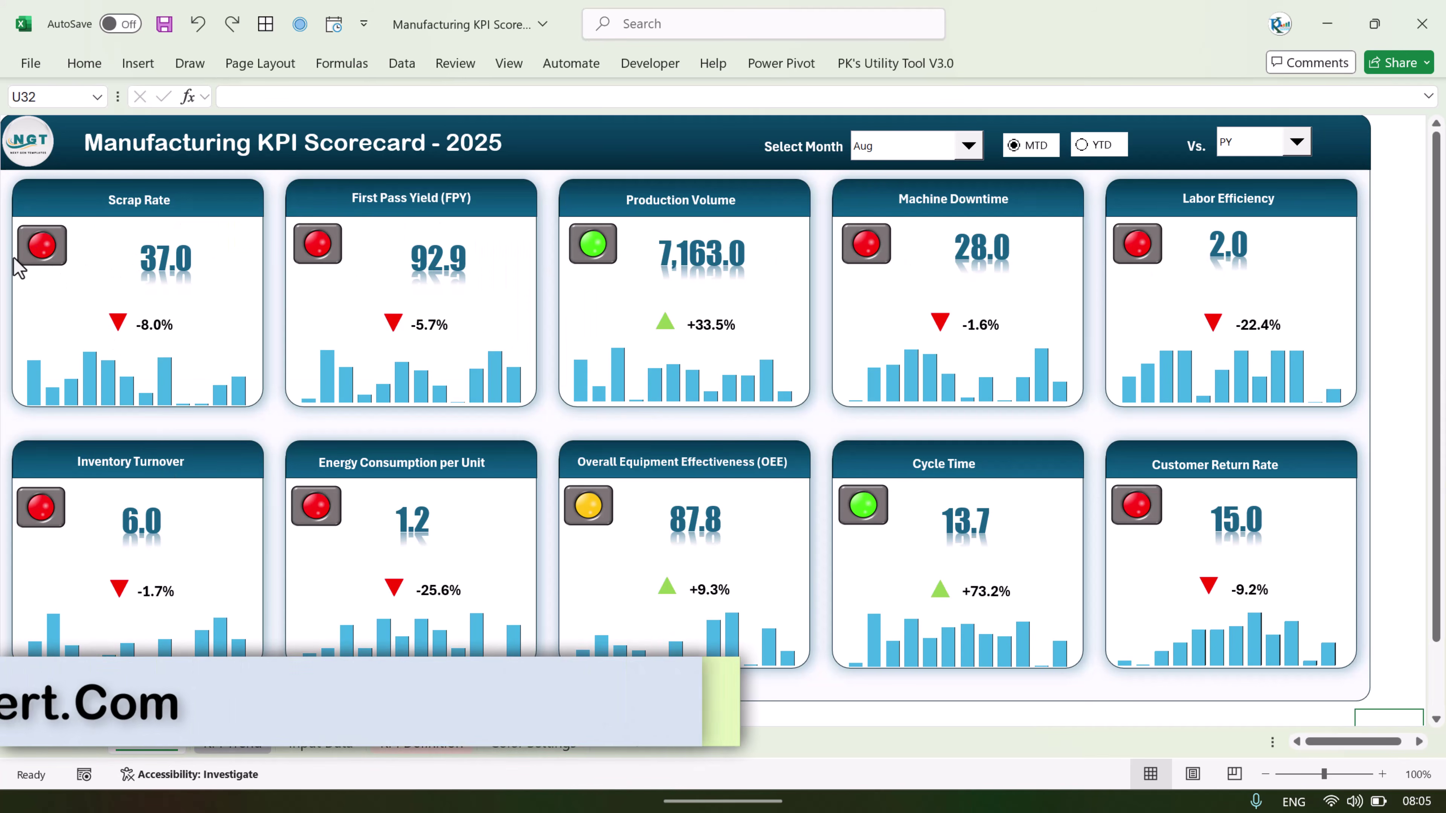
click(540, 751)
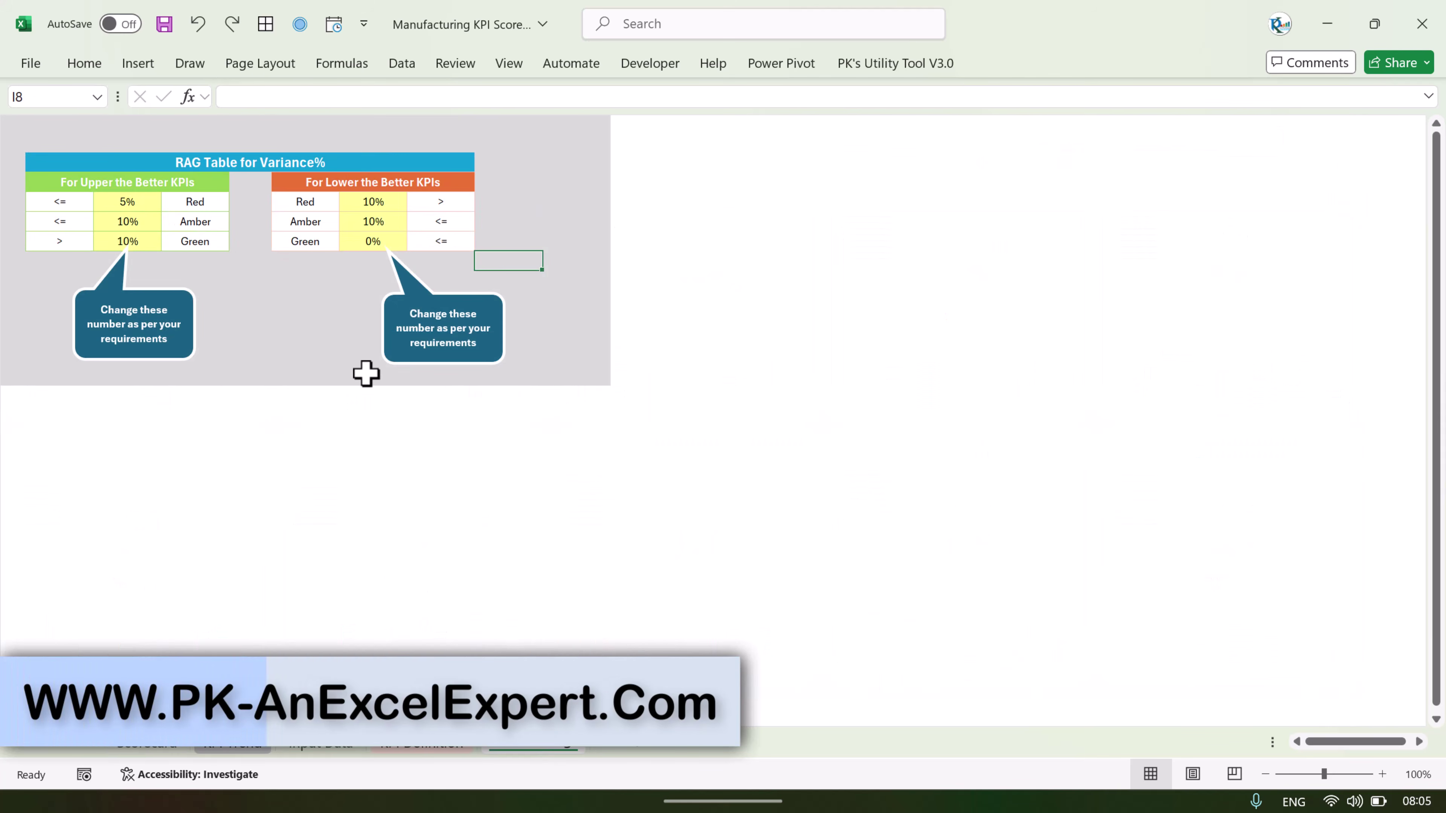
click(116, 184)
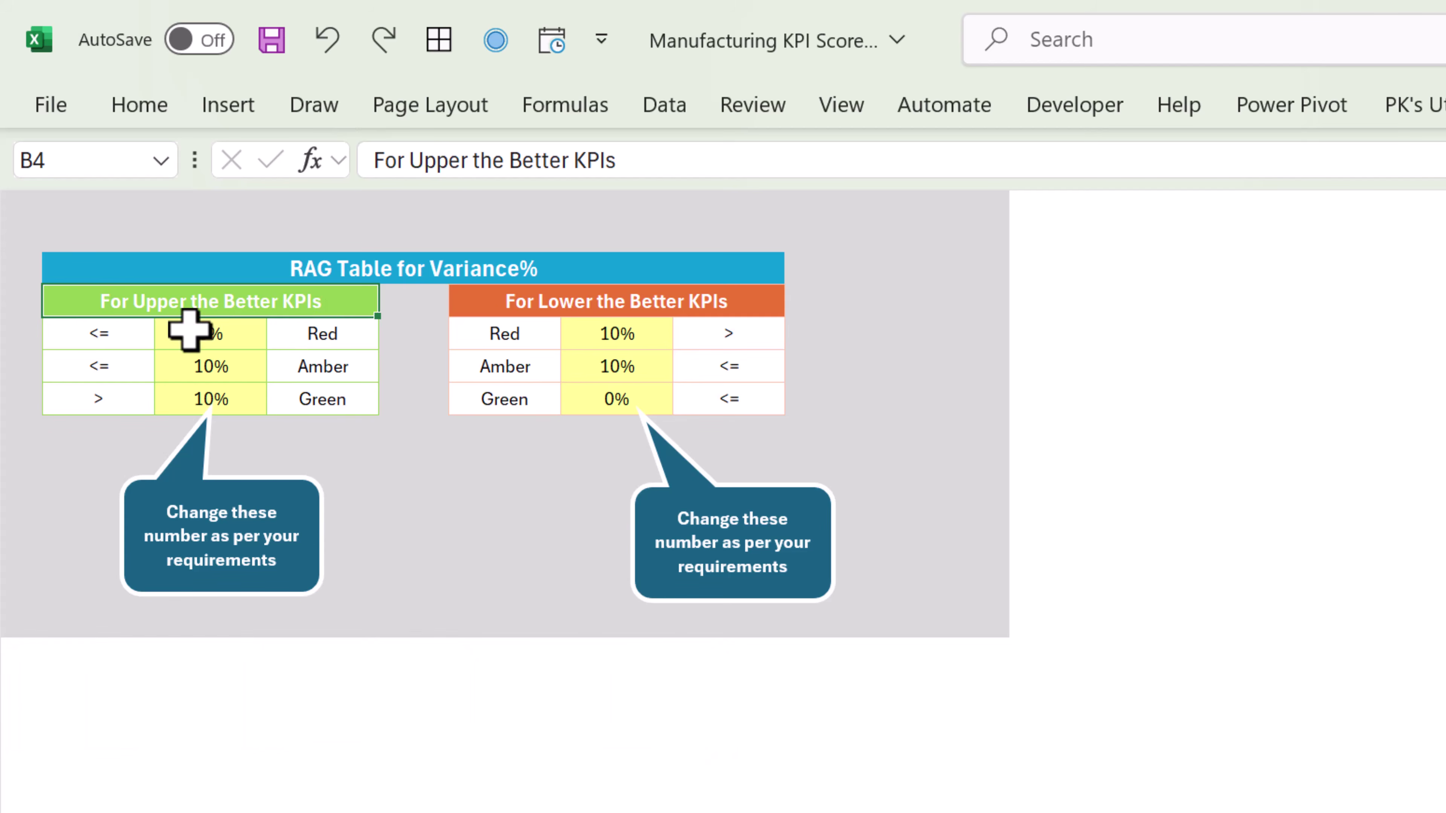
Set the Red threshold for the Upper the Better KPIs to 0% in the RAG Table for Variance%.
click(192, 329)
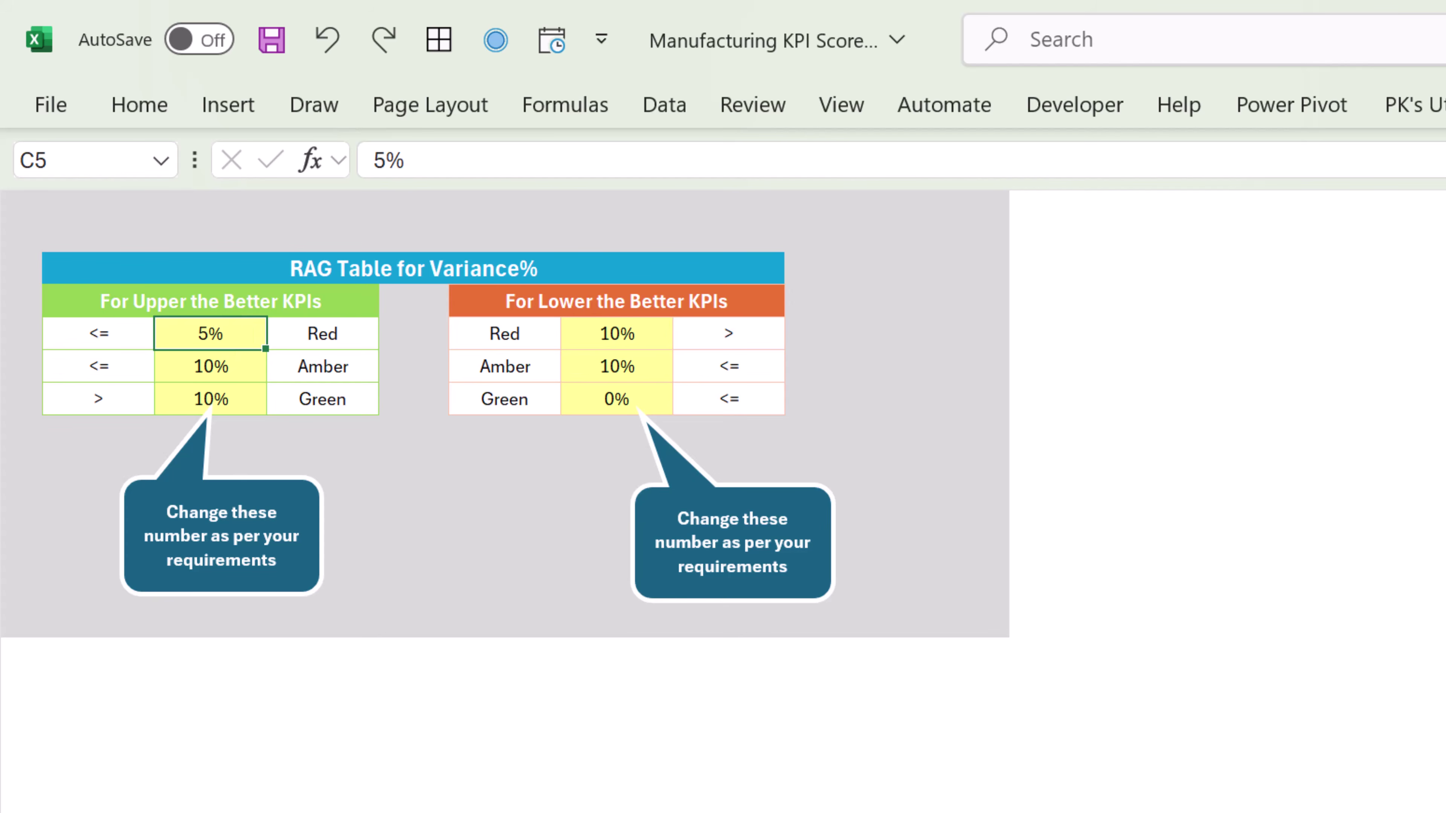
click(410, 811)
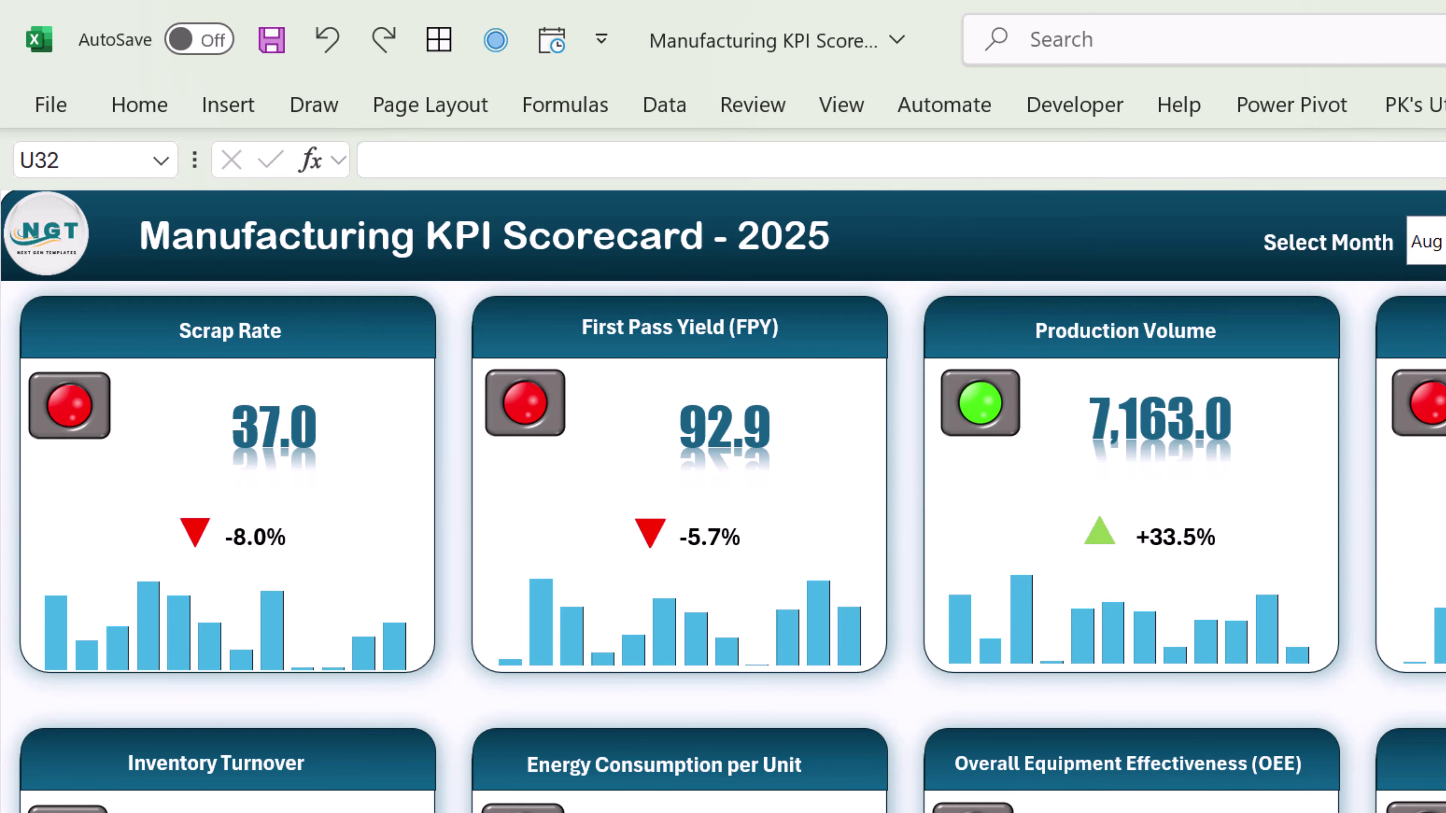
key(ctrl+Page_Down)
key(ctrl+Page_Down)
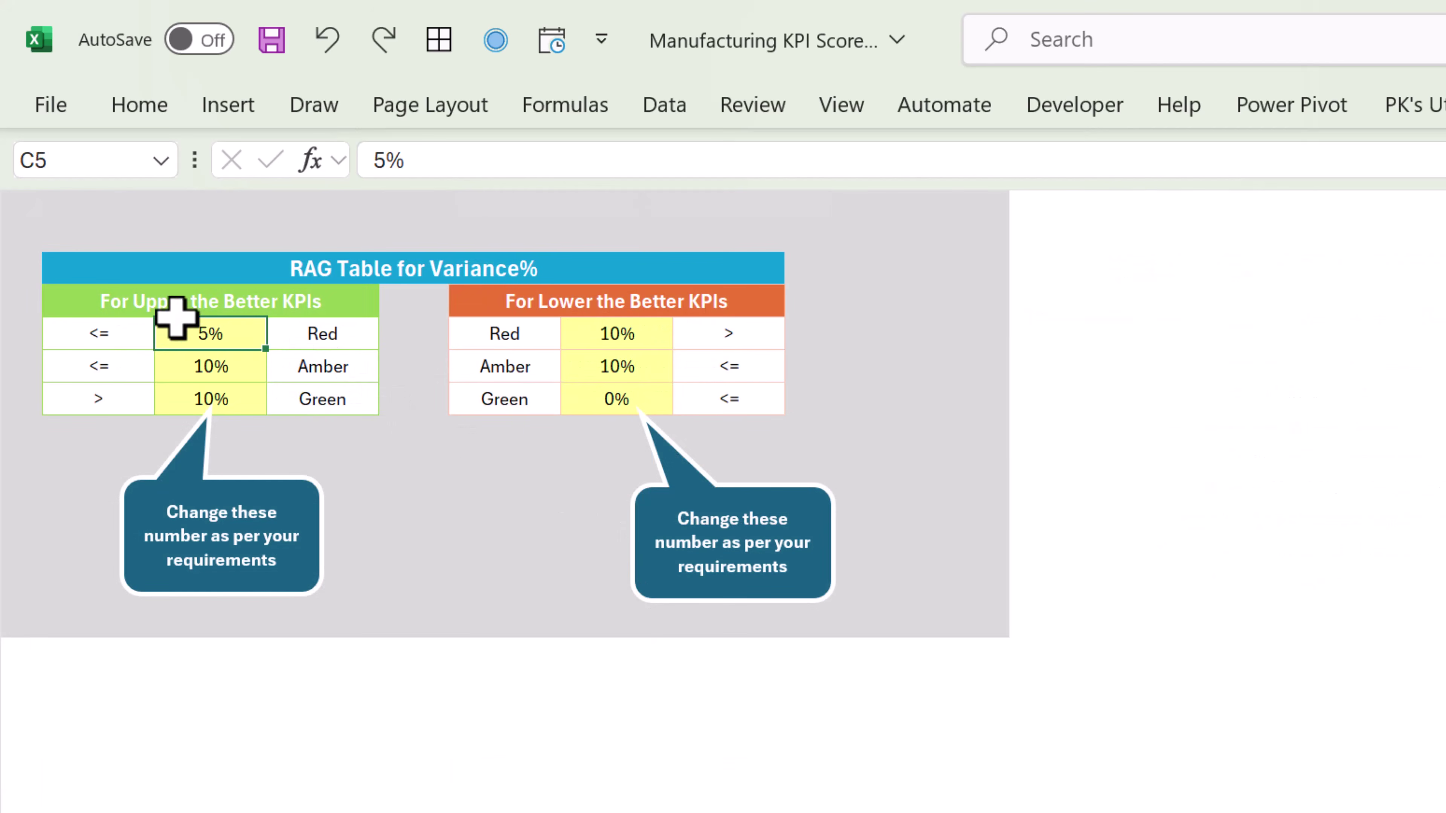
text(0)
key(Return)
click(216, 343)
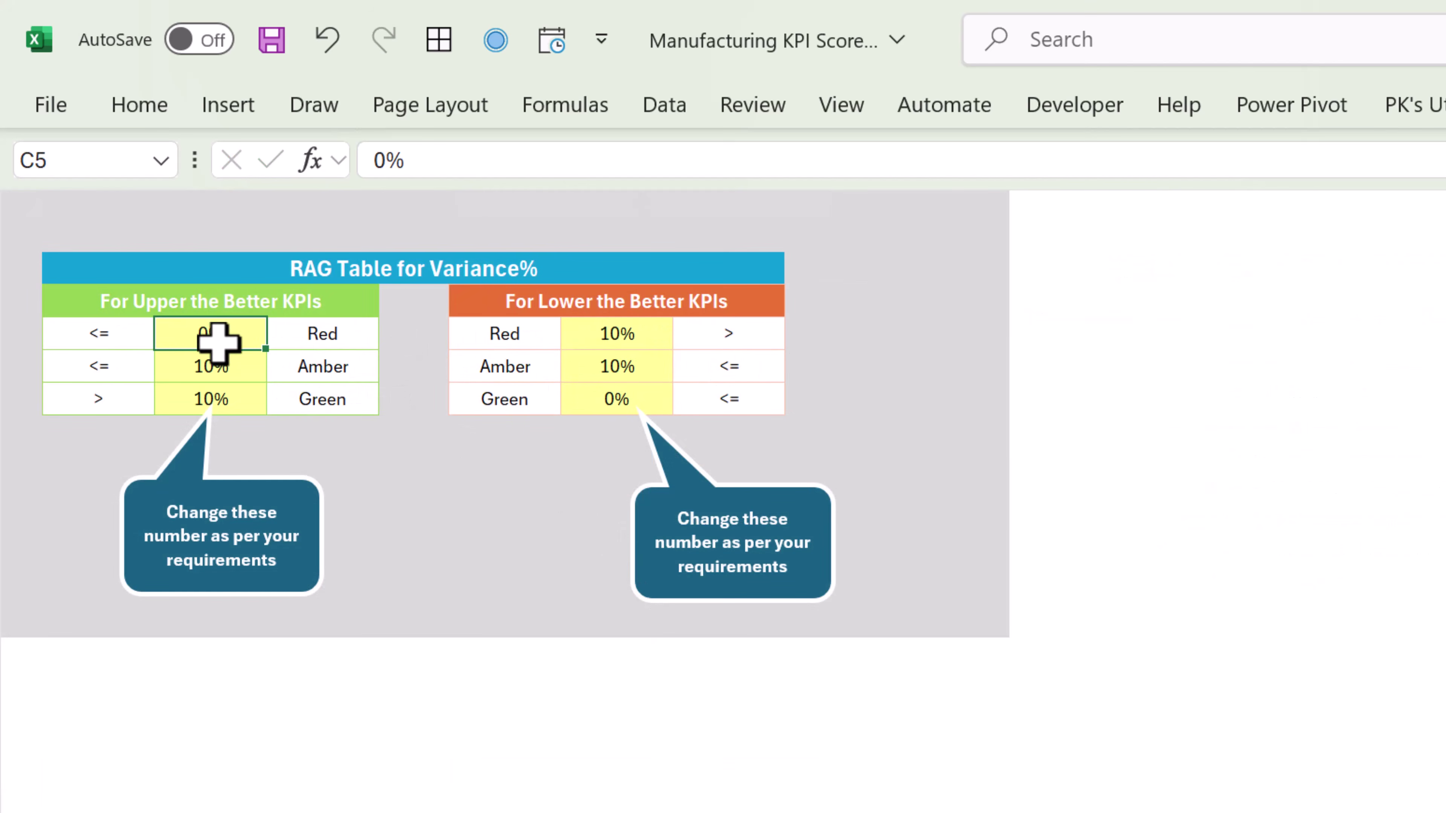
Review the Red, Amber and Green threshold rows of the For Upper the Better KPIs table.
click(209, 355)
key(Up)
click(212, 364)
click(216, 332)
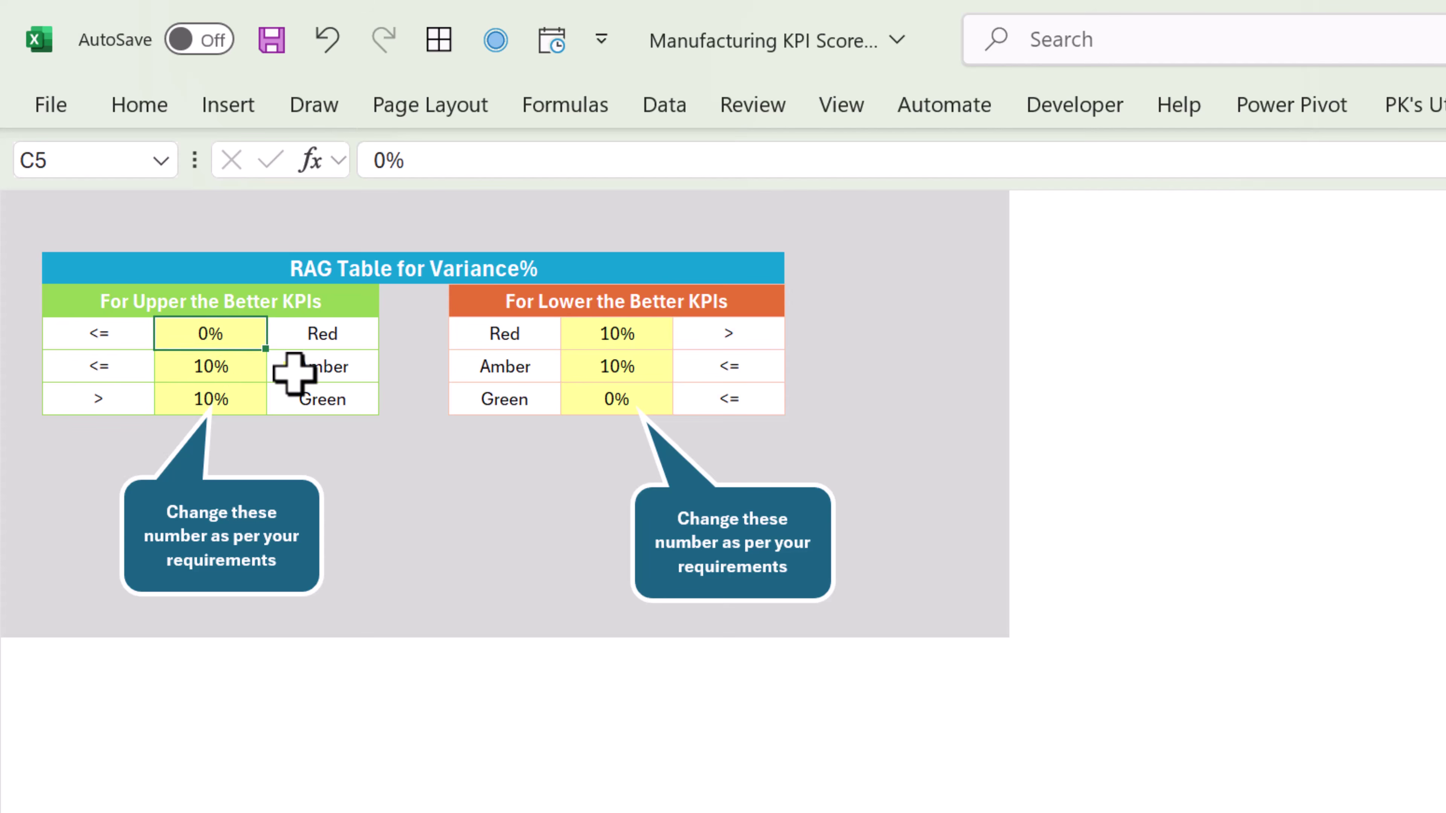
click(293, 375)
click(223, 401)
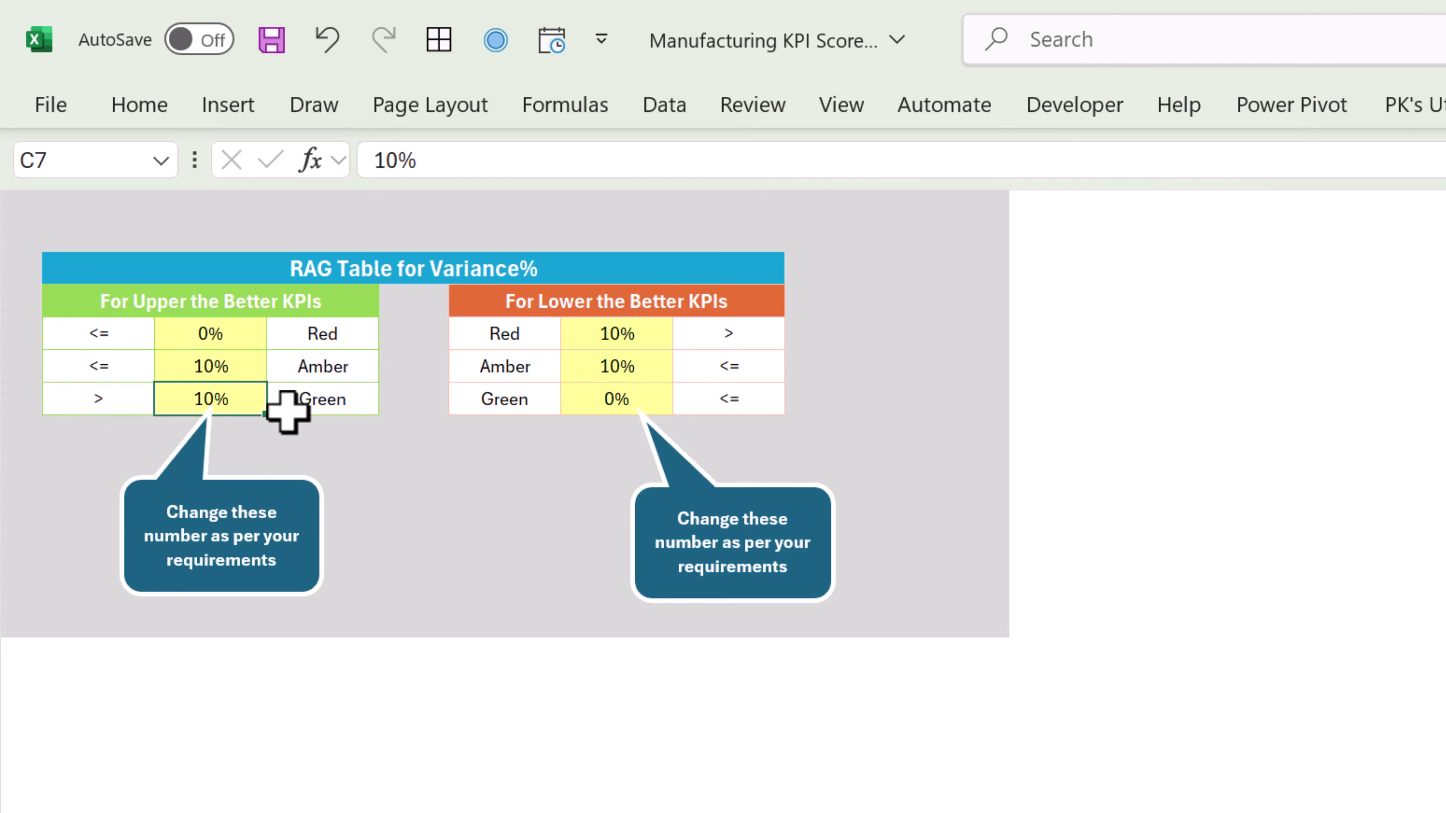
click(333, 401)
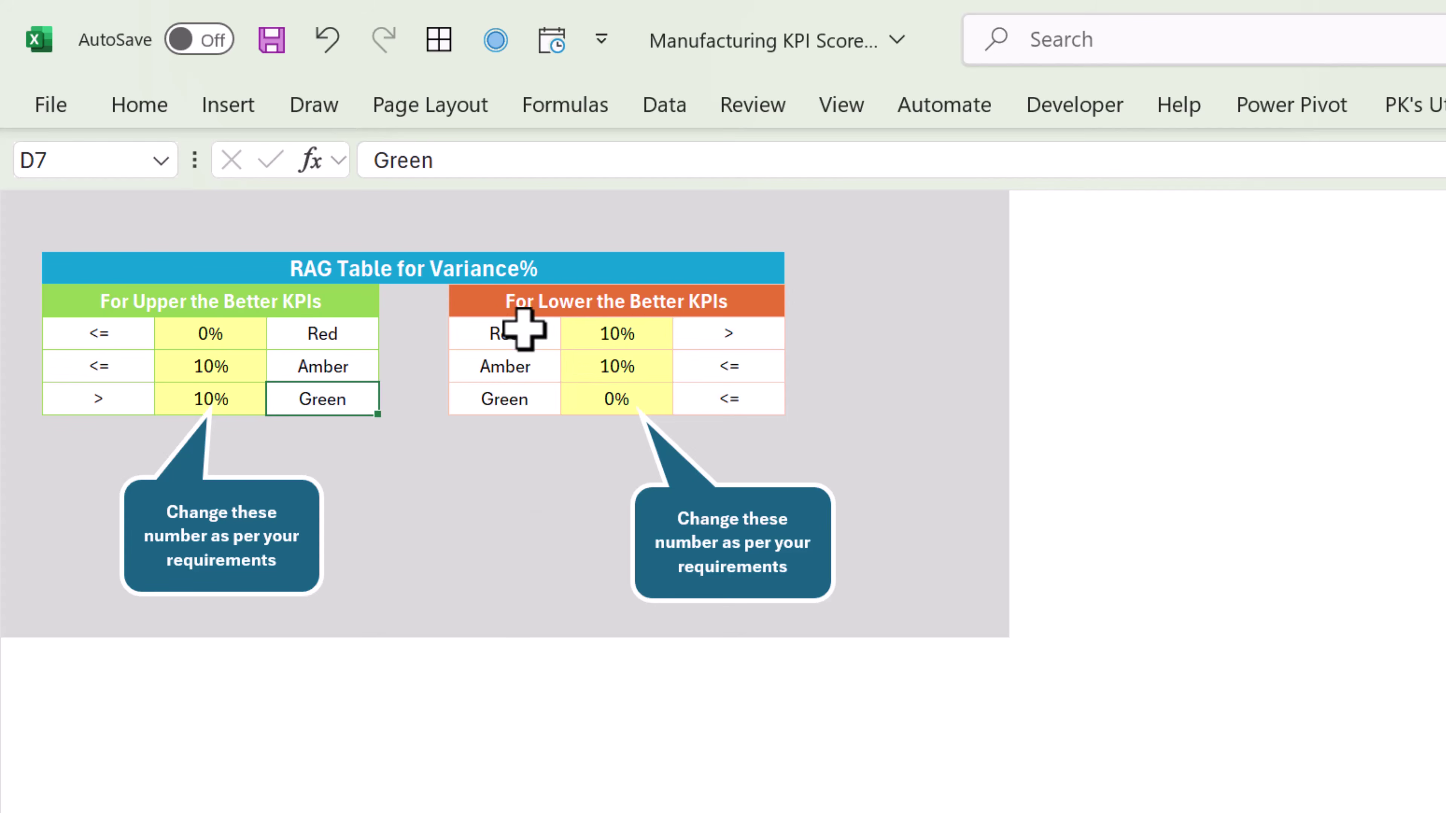
Review the Red, Amber and Green thresholds and their comparison operators in the For Lower the Better KPIs table.
drag(523, 334, 528, 401)
drag(616, 342, 617, 387)
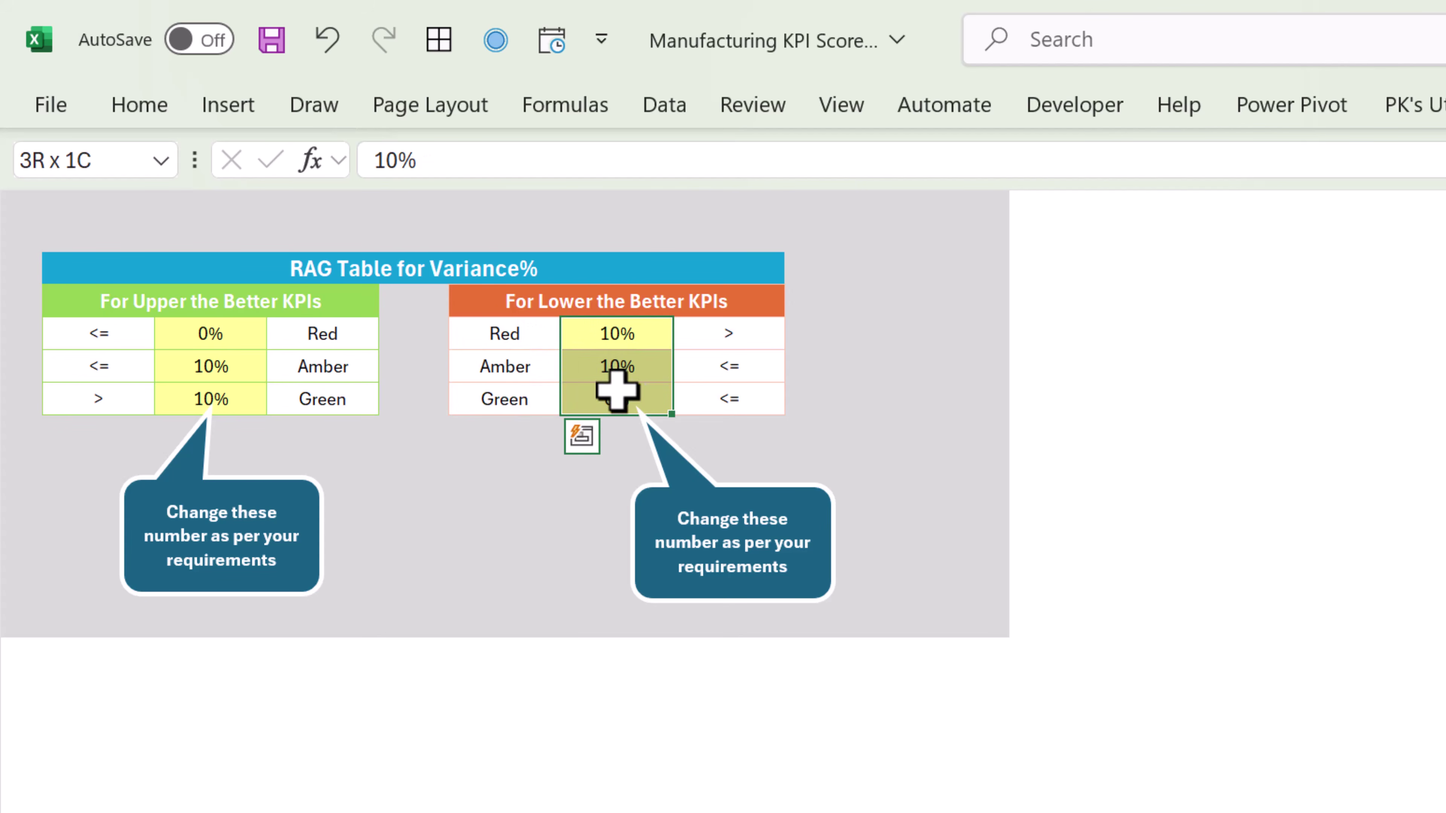
click(501, 339)
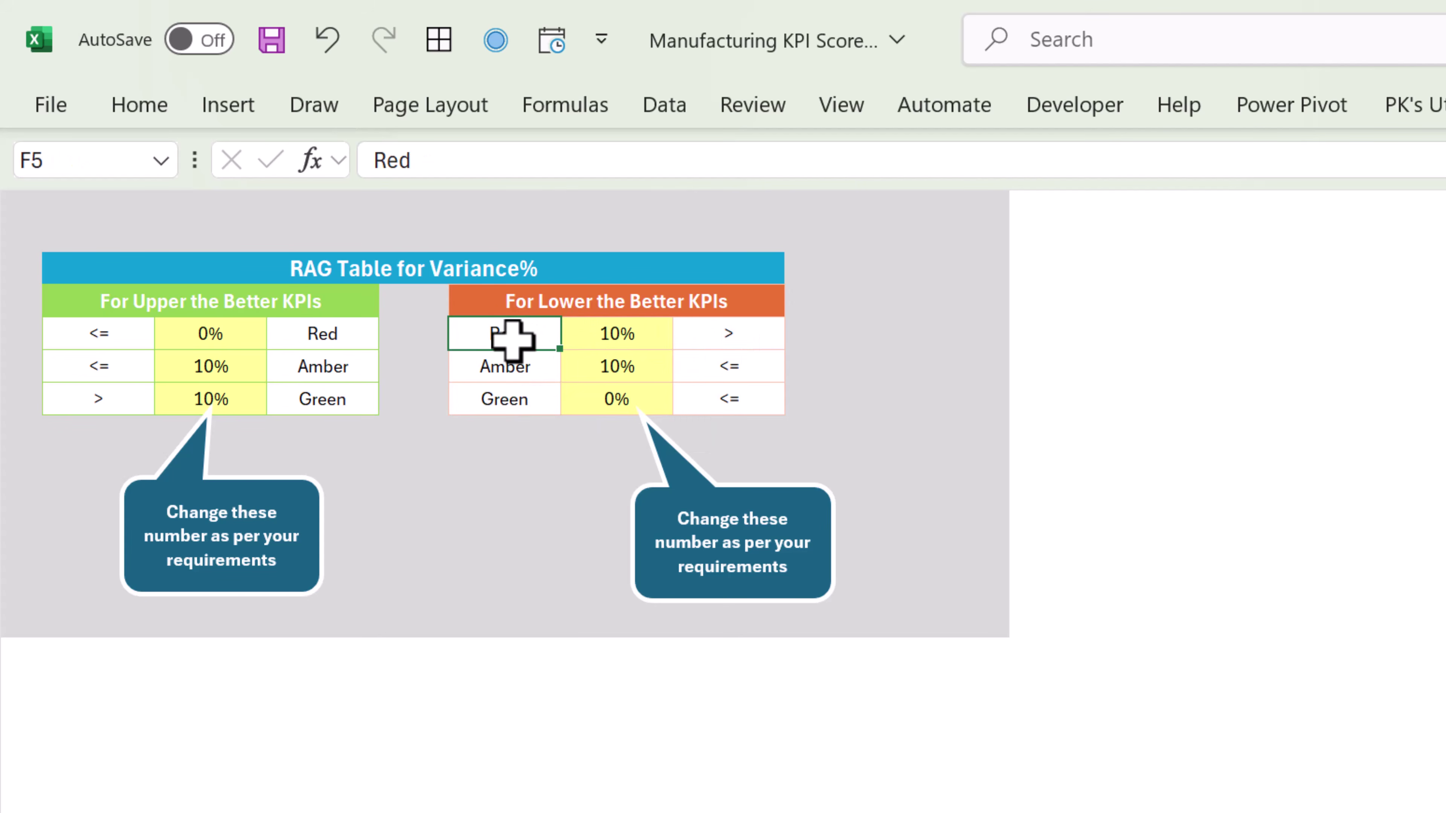
click(746, 340)
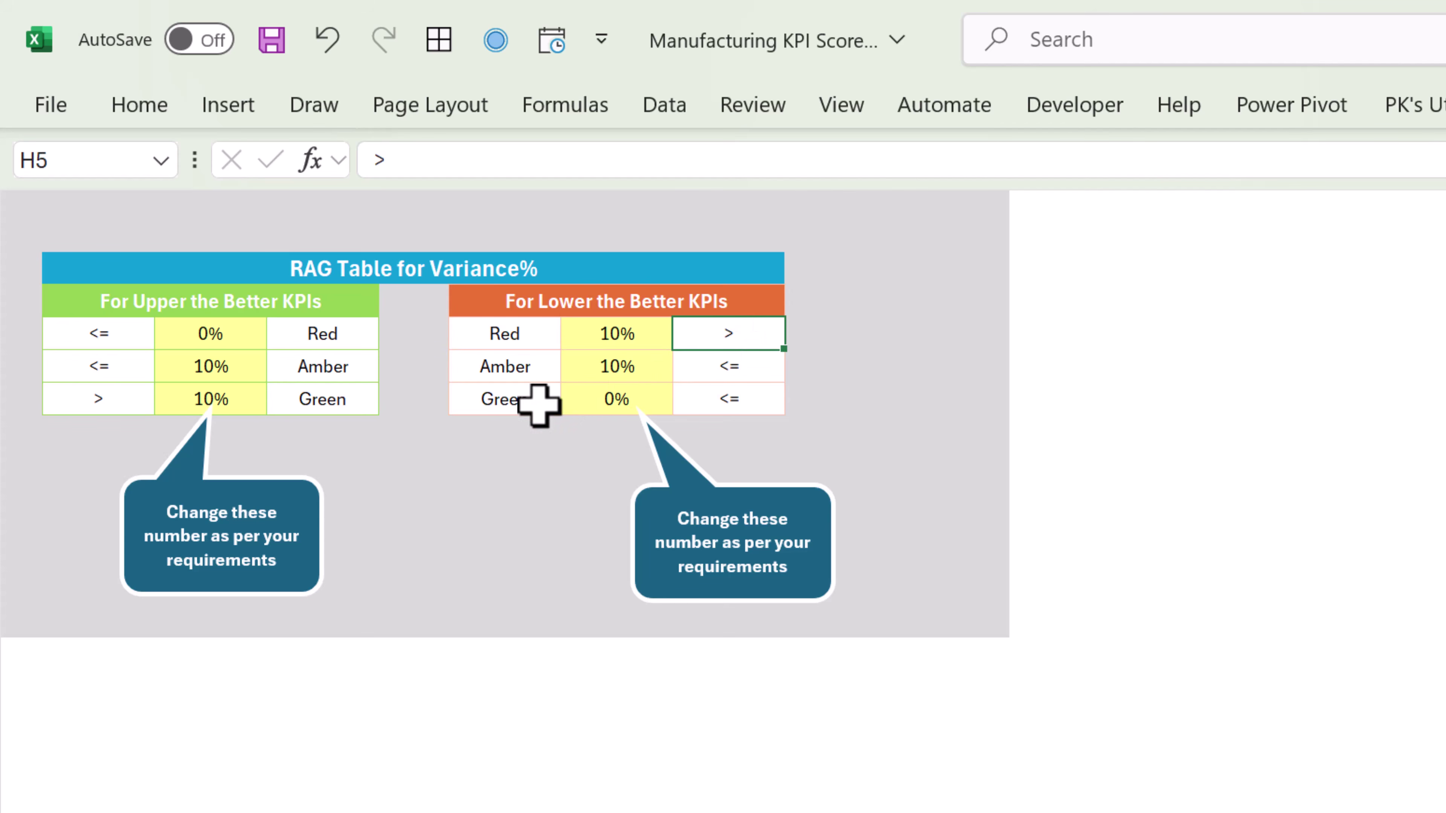
click(520, 365)
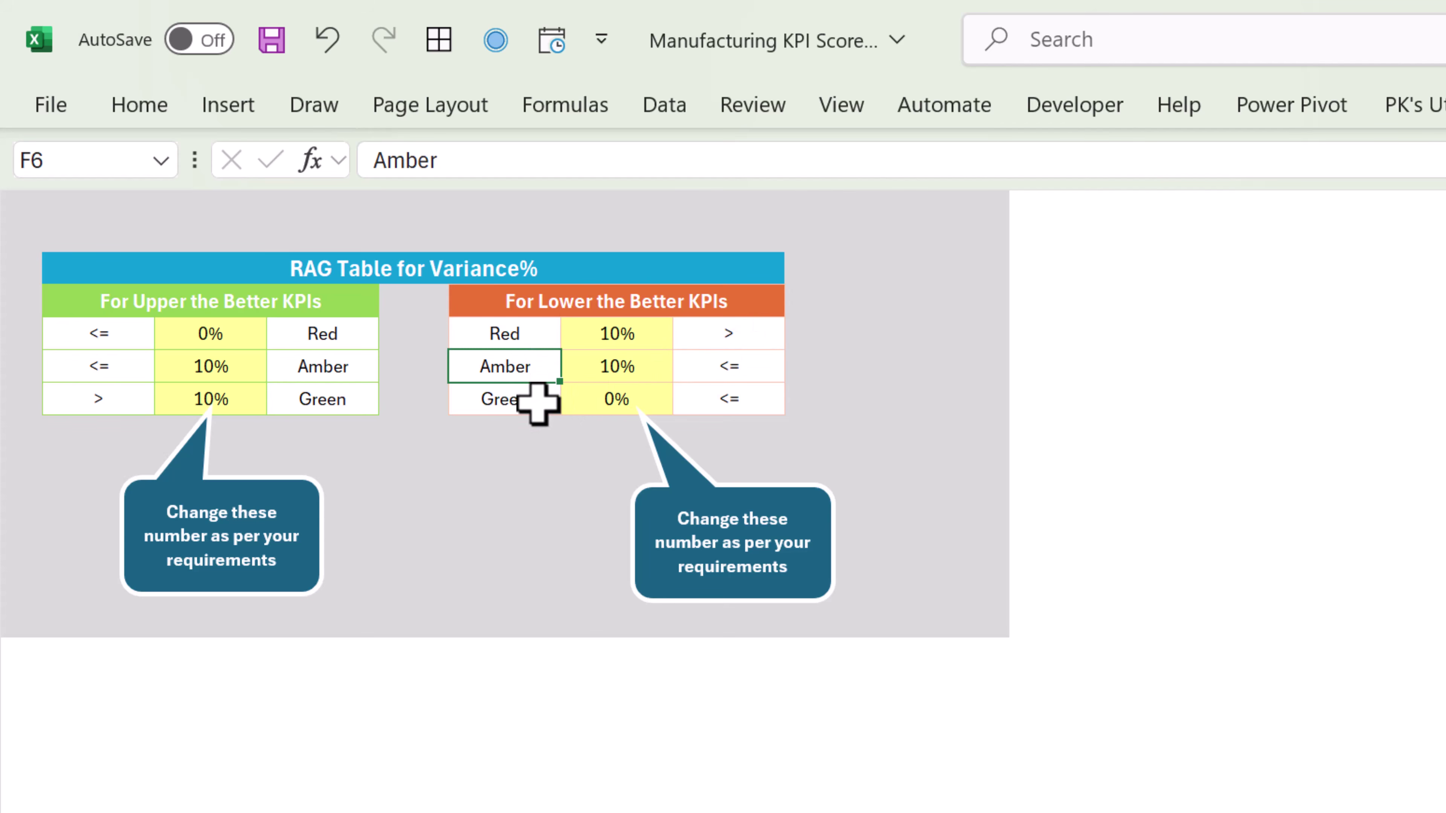
click(758, 367)
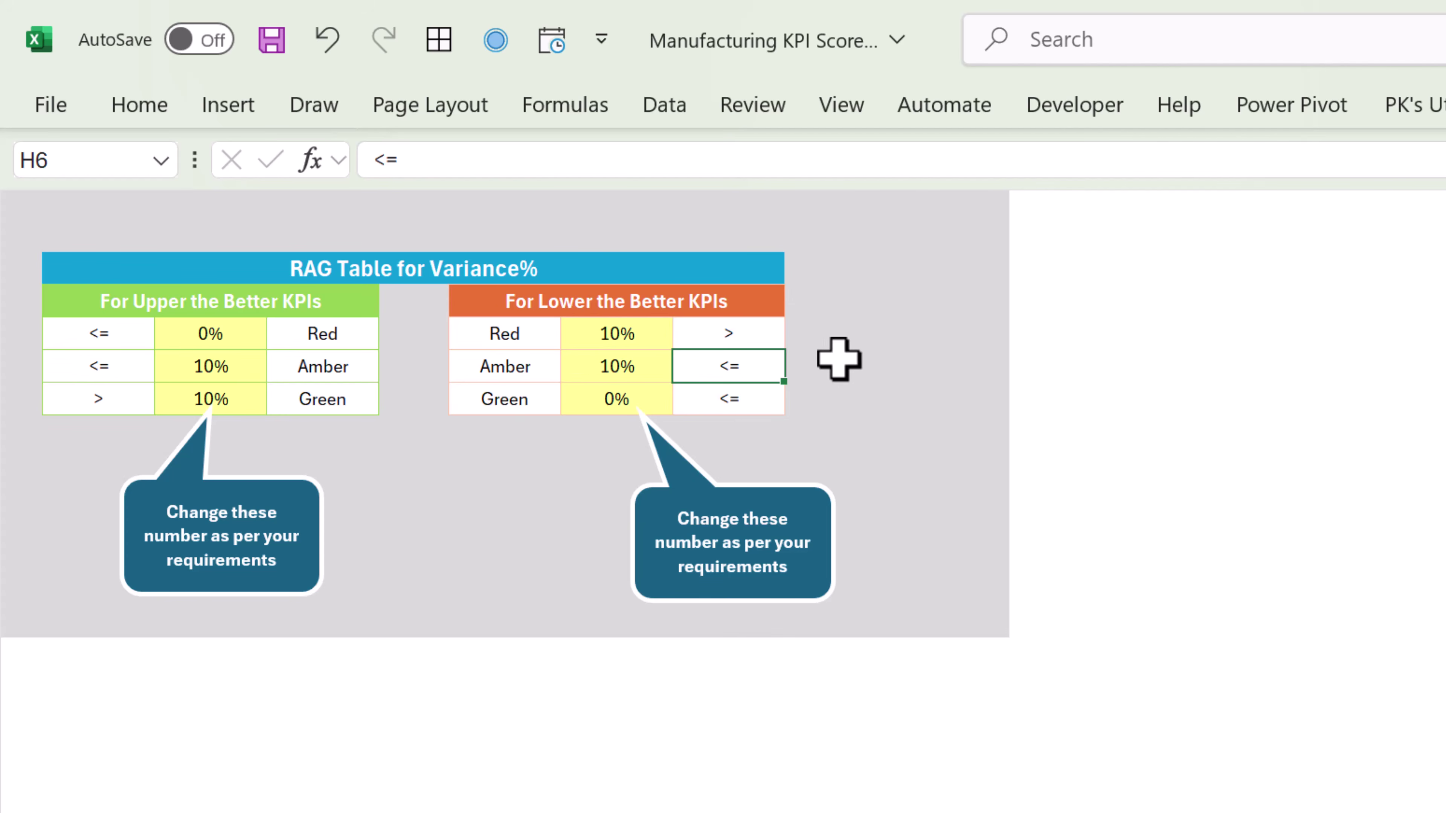
click(529, 404)
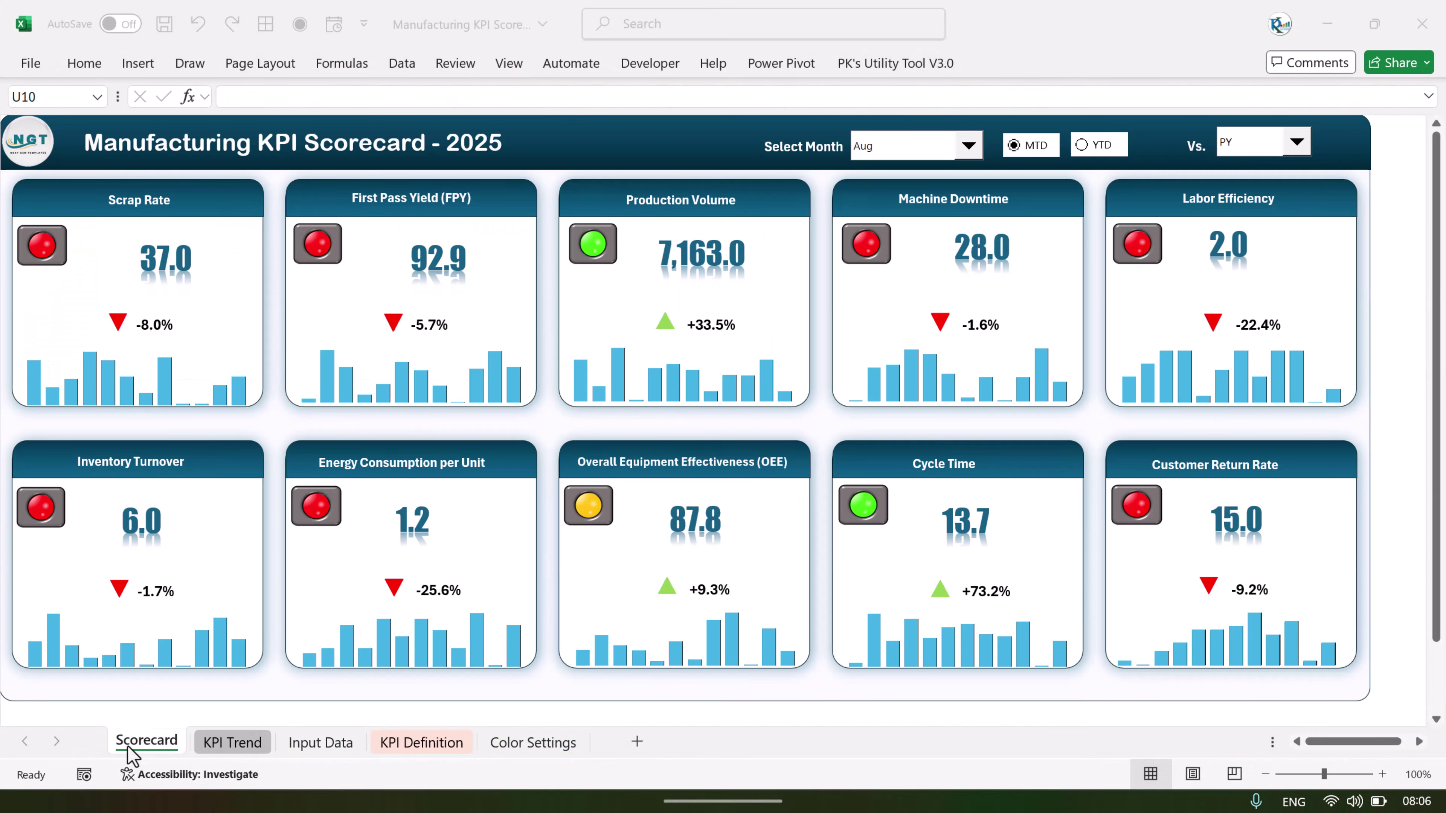
Unhide the Support and Trend_Support sheets together from the Scorecard sheet.
click(139, 752)
right_click(160, 744)
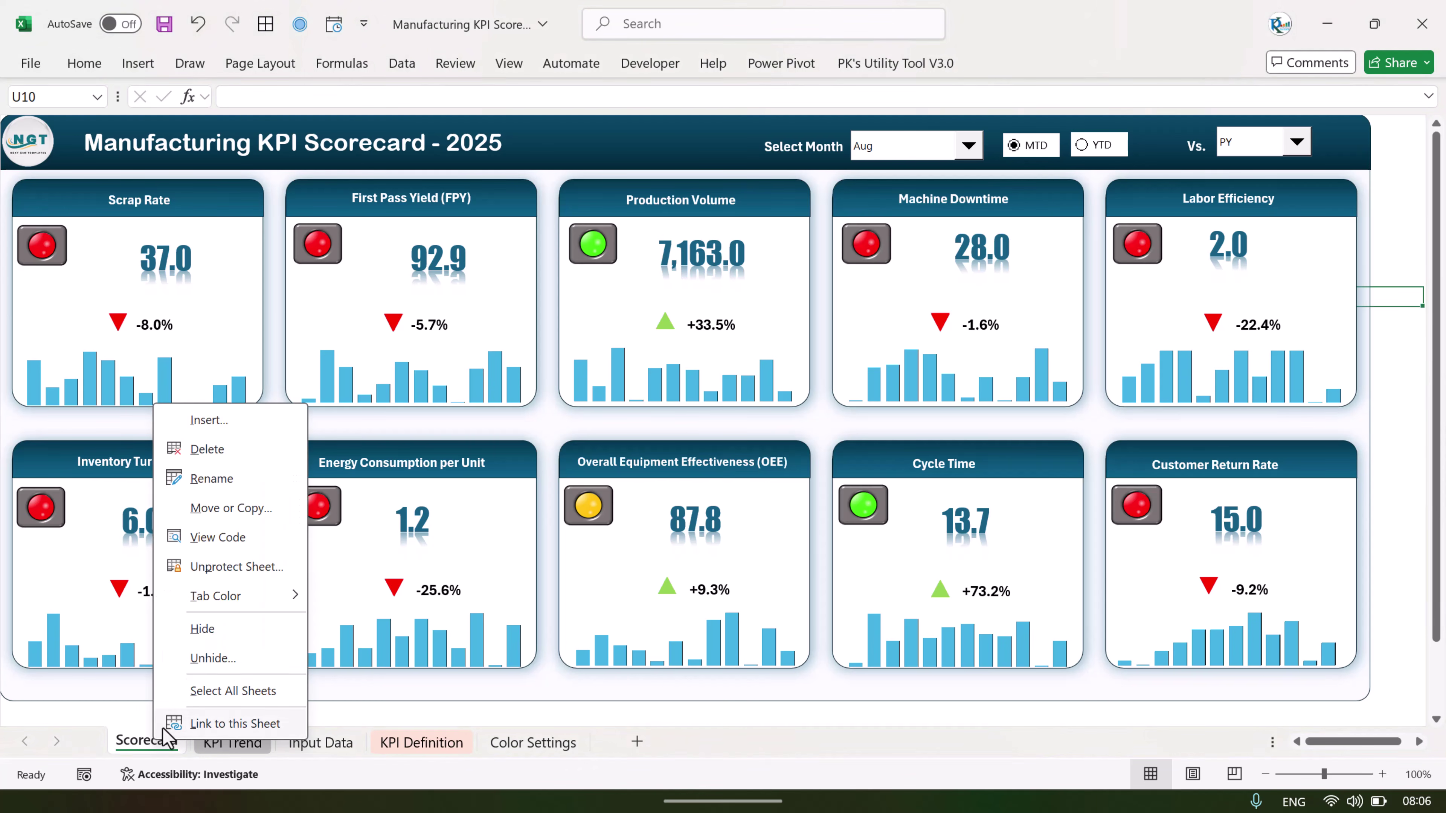
click(230, 660)
shift+click(127, 615)
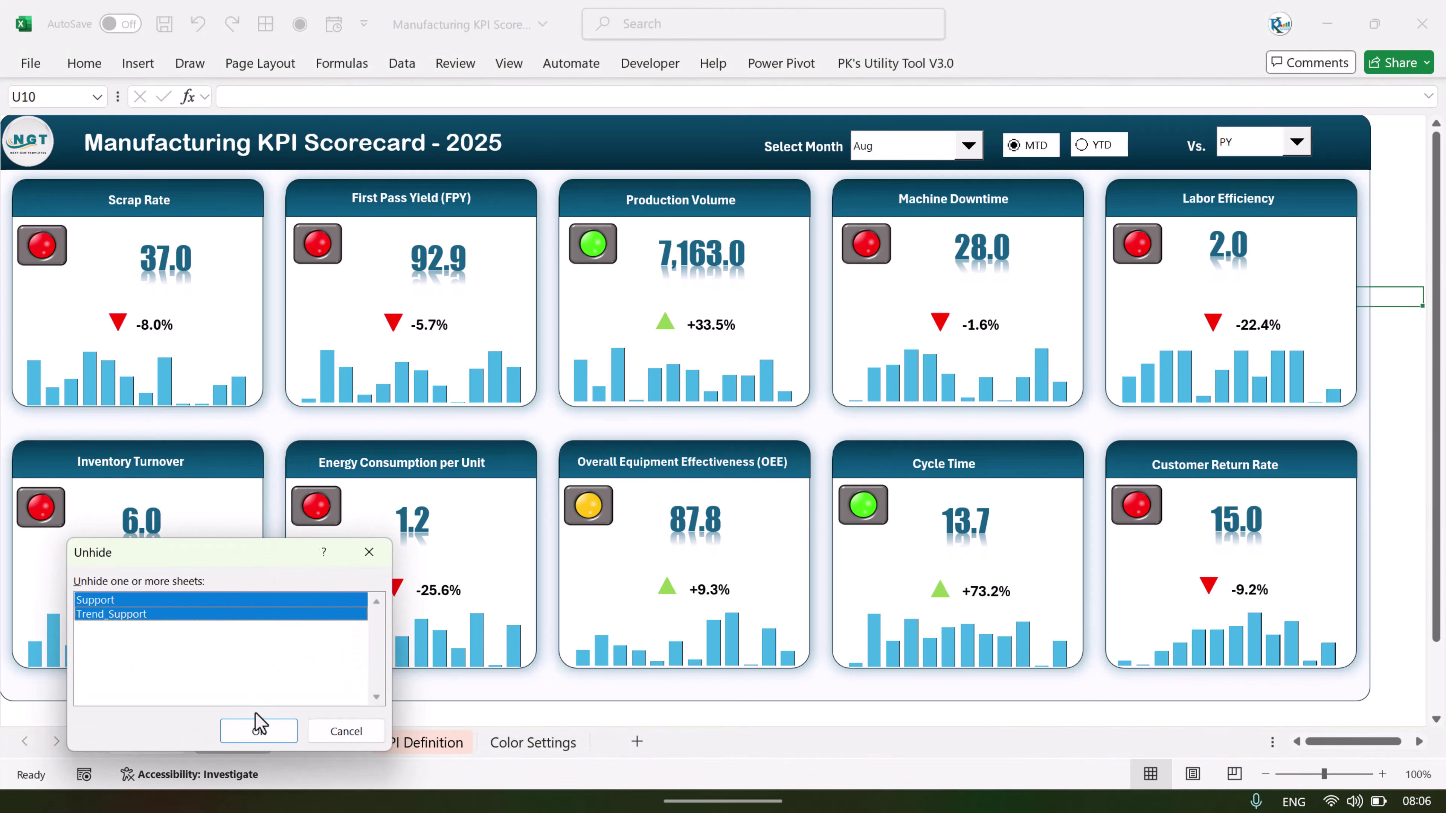
click(257, 733)
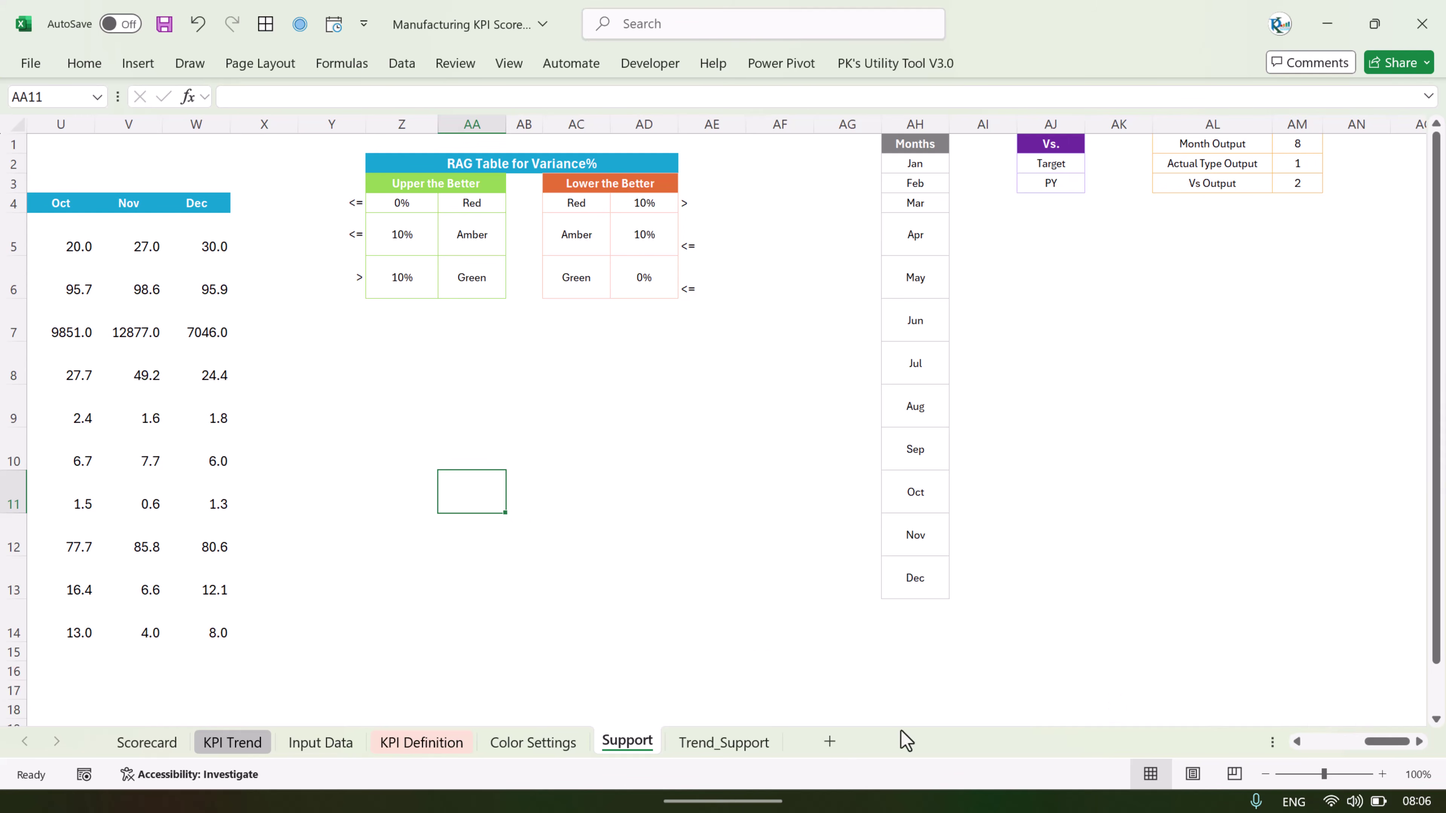
Examine the KPI calculation table on the Support sheet and select its KPI names B5:B14.
click(878, 793)
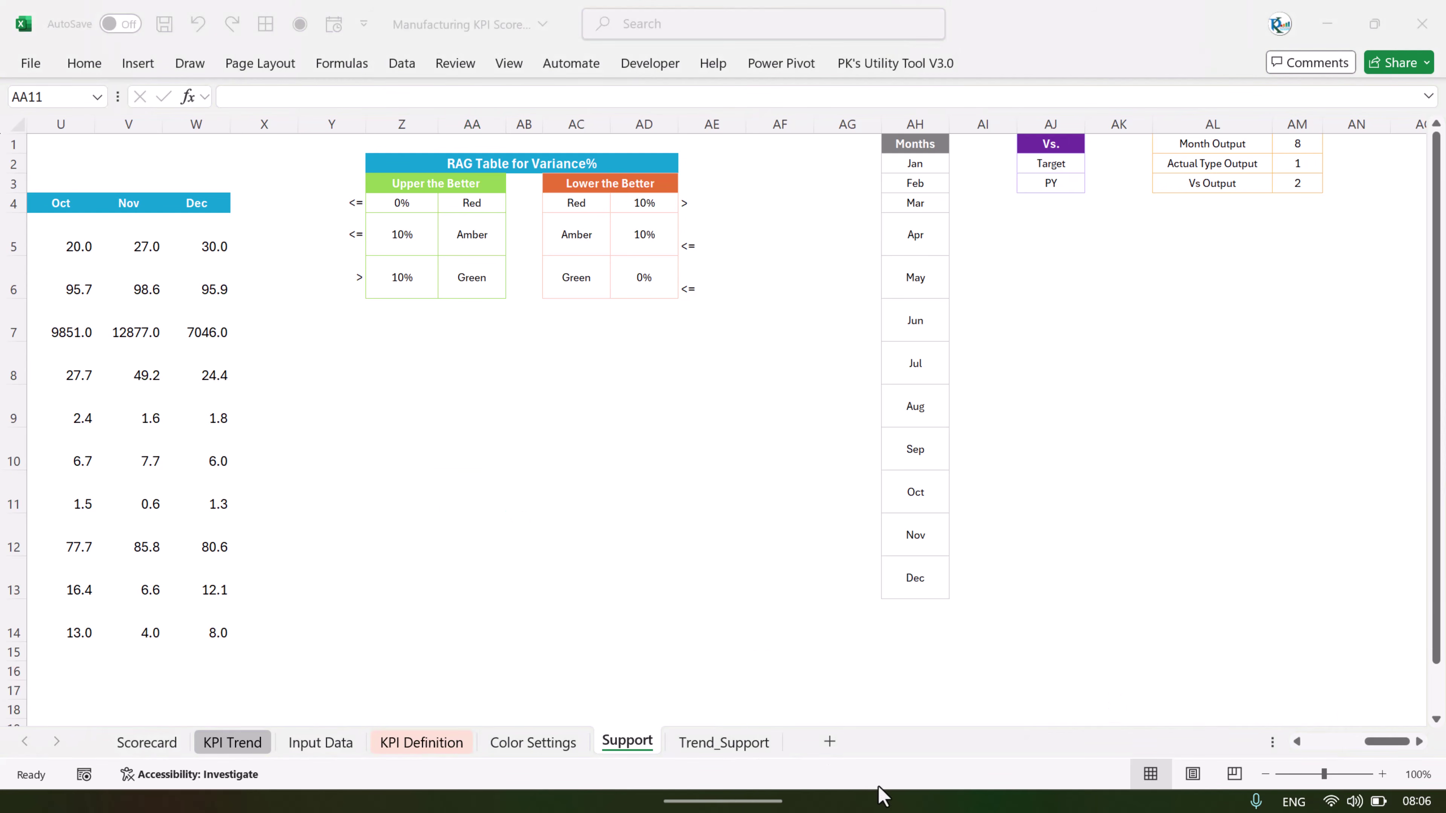
click(1394, 745)
drag(1399, 751, 1304, 749)
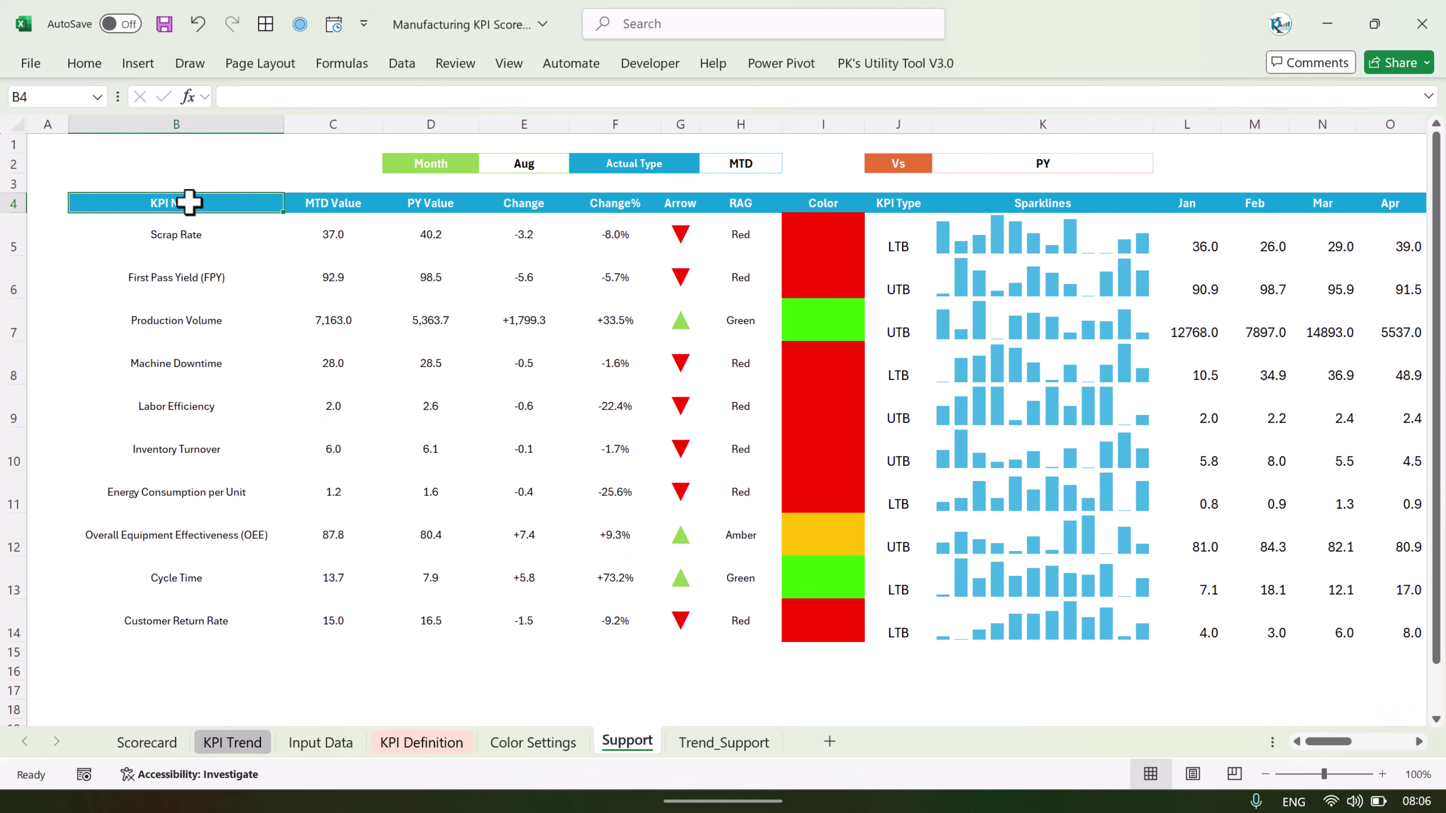
drag(193, 236, 191, 620)
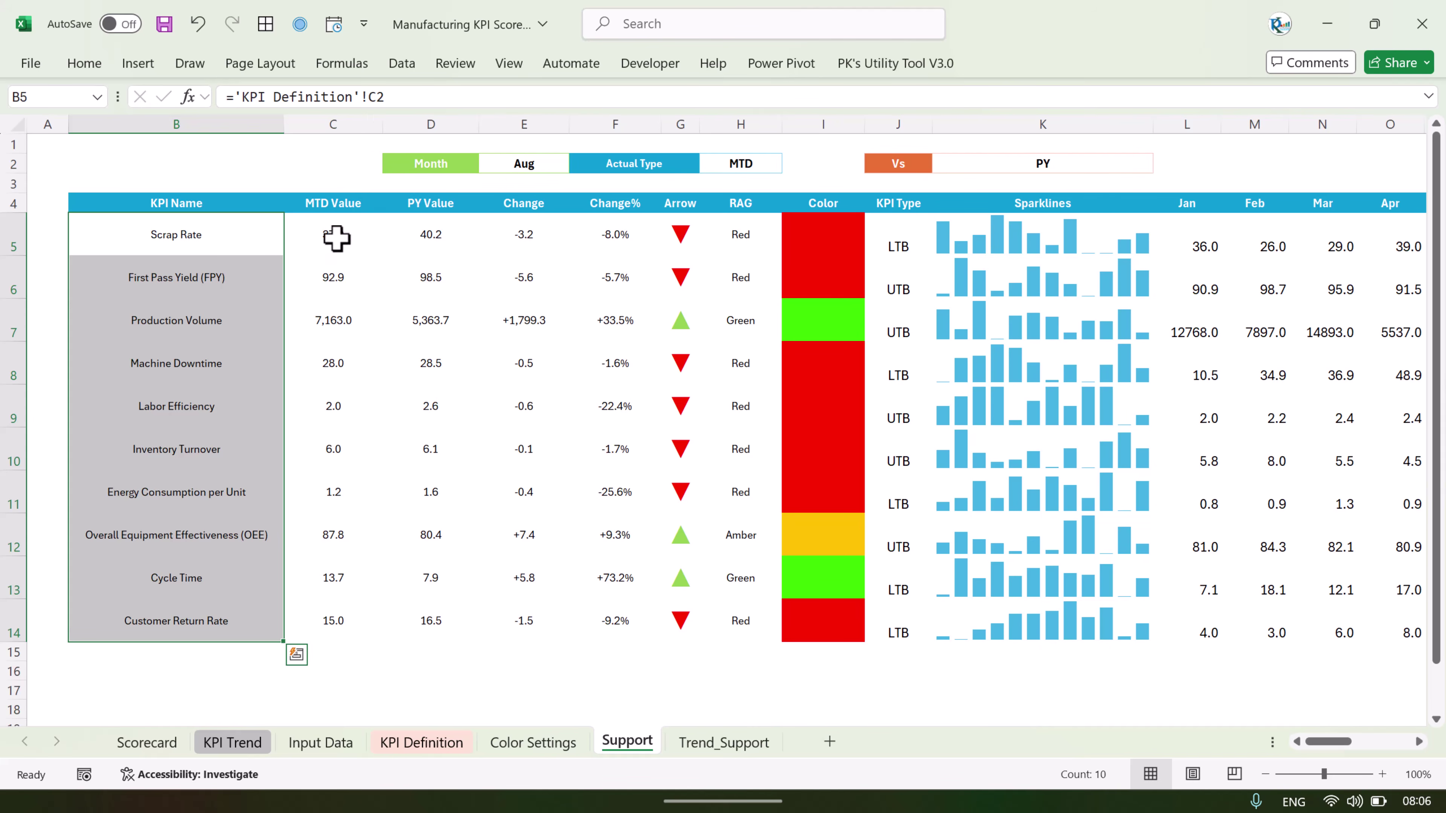
Check the Support sheet's Month, Actual Type and Vs formulas against the Scorecard filters, and view the Trend_Support sheet.
click(476, 162)
click(545, 162)
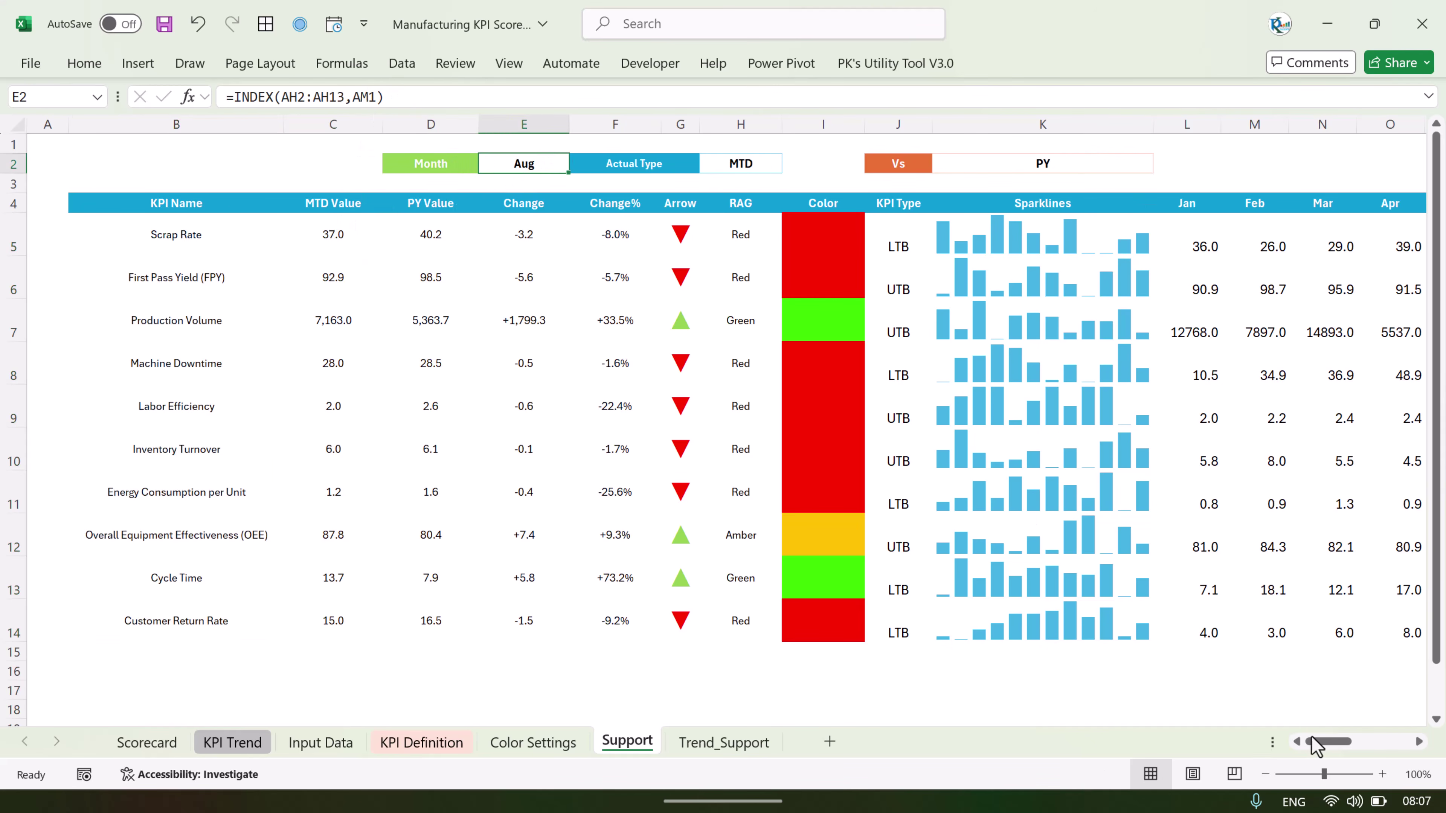
click(143, 742)
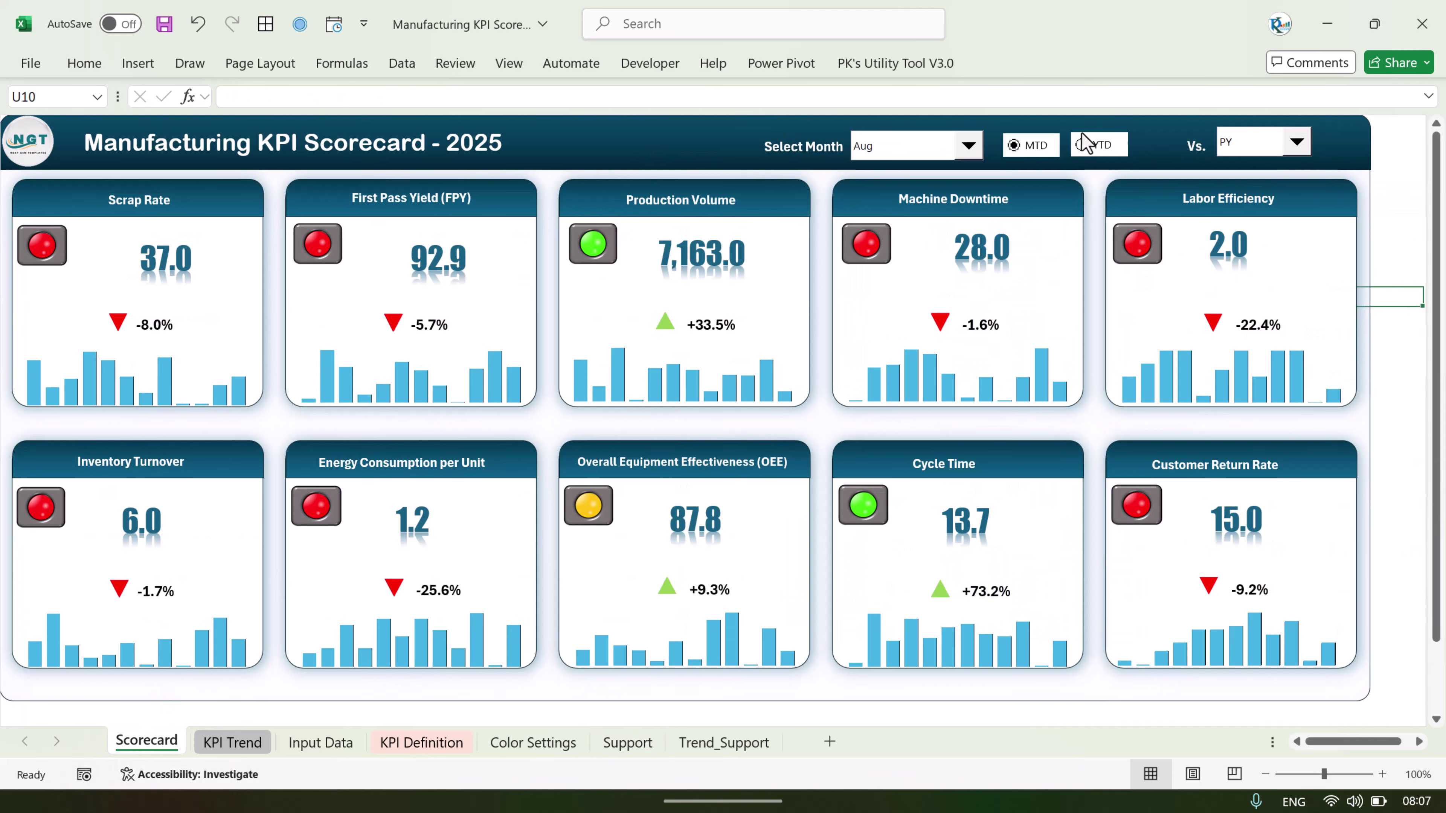
click(630, 748)
click(745, 162)
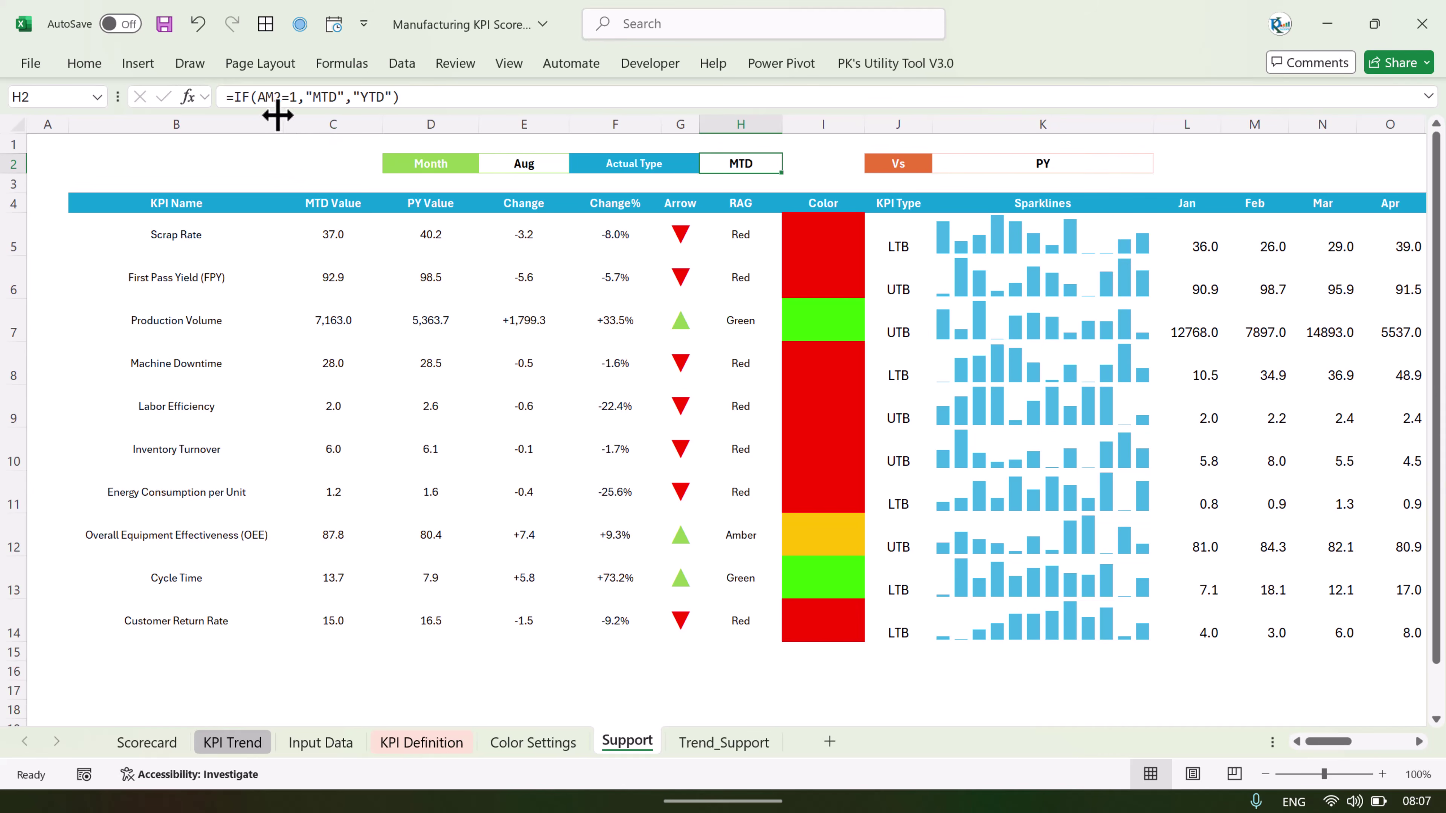
click(1016, 169)
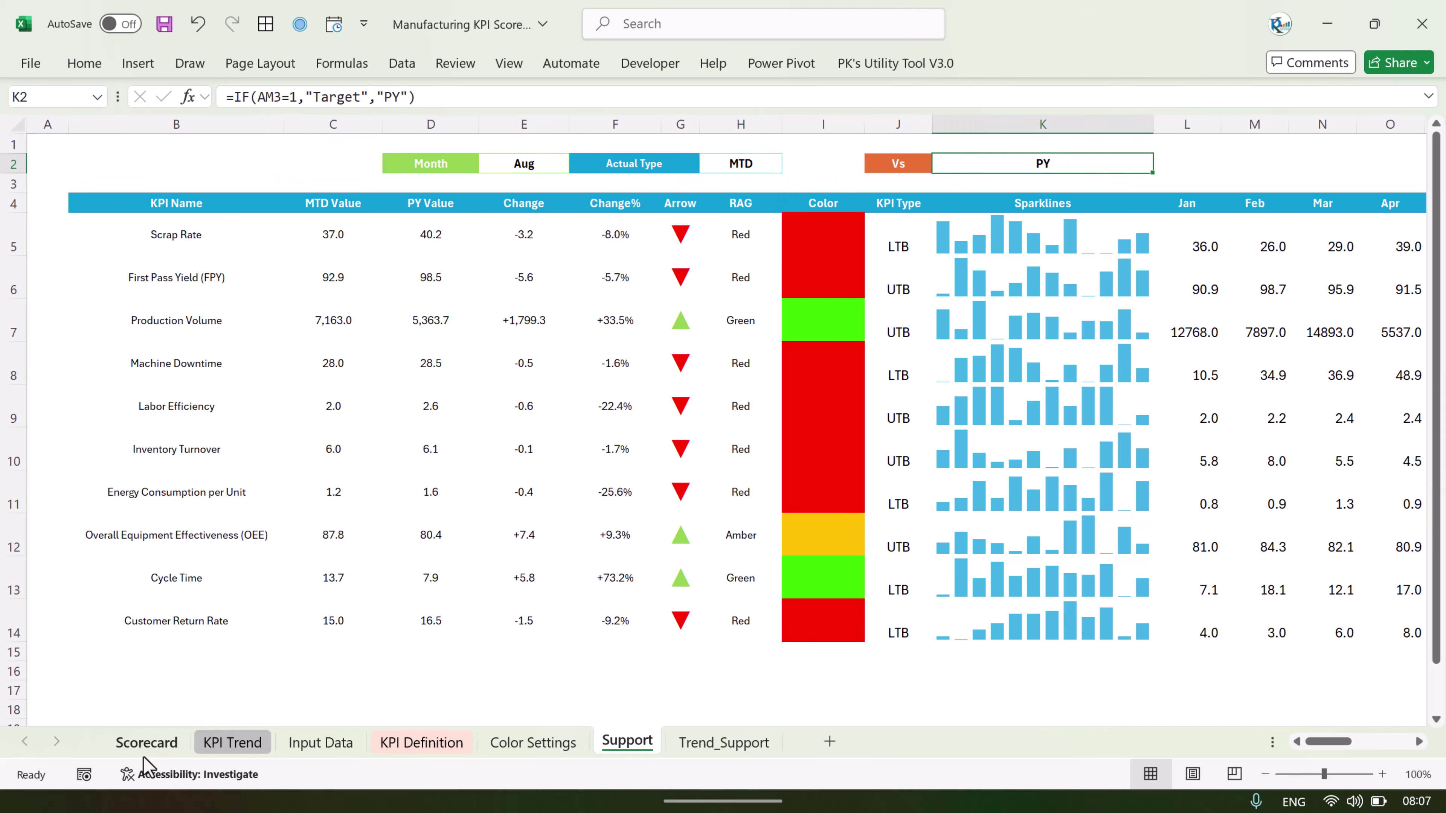
click(145, 744)
click(724, 741)
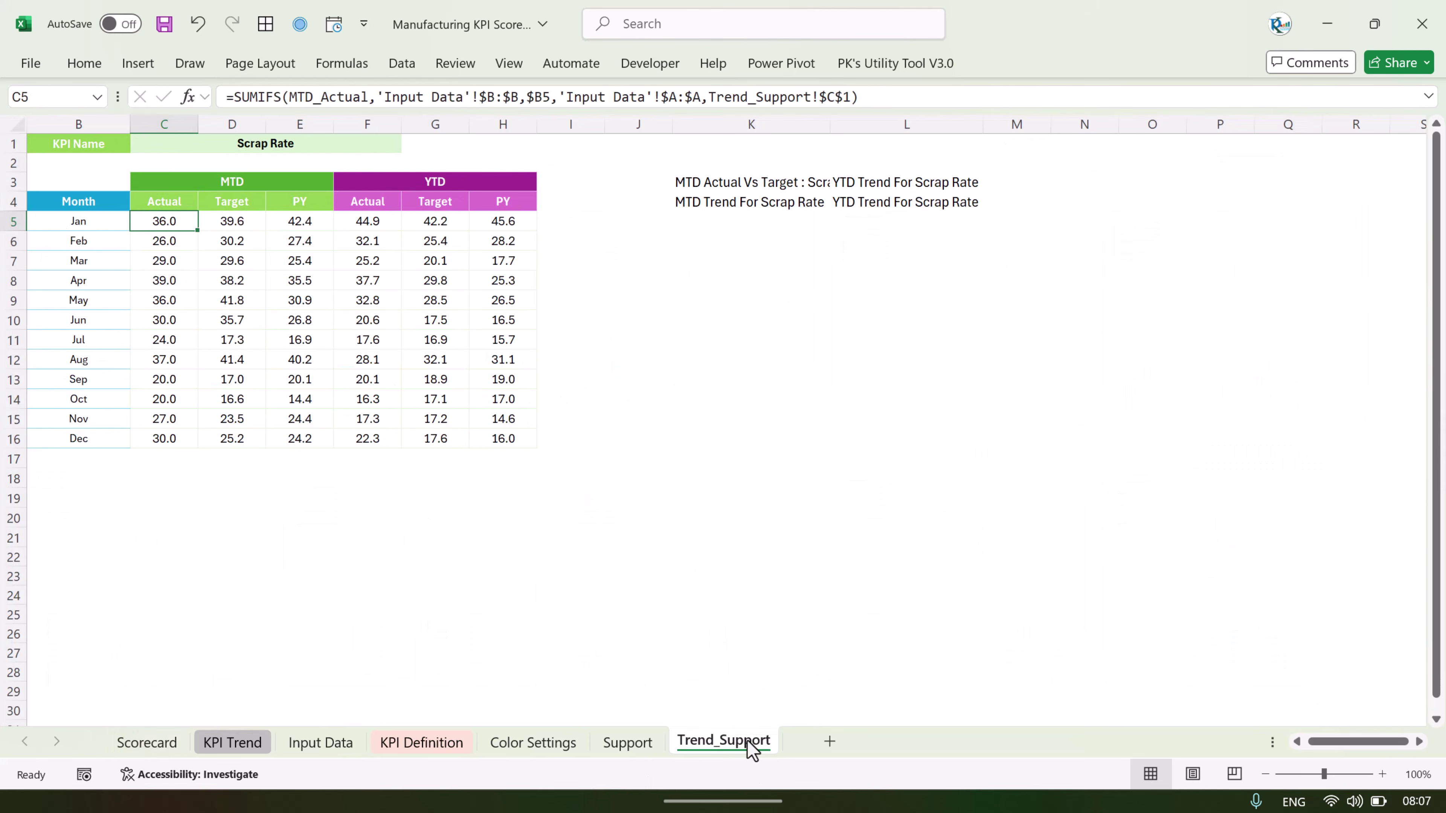
Review the Months list, the Vs. options and the Month Output and Actual Type Output cells on the Support sheet.
click(626, 750)
drag(1324, 744, 1388, 752)
drag(961, 164, 980, 563)
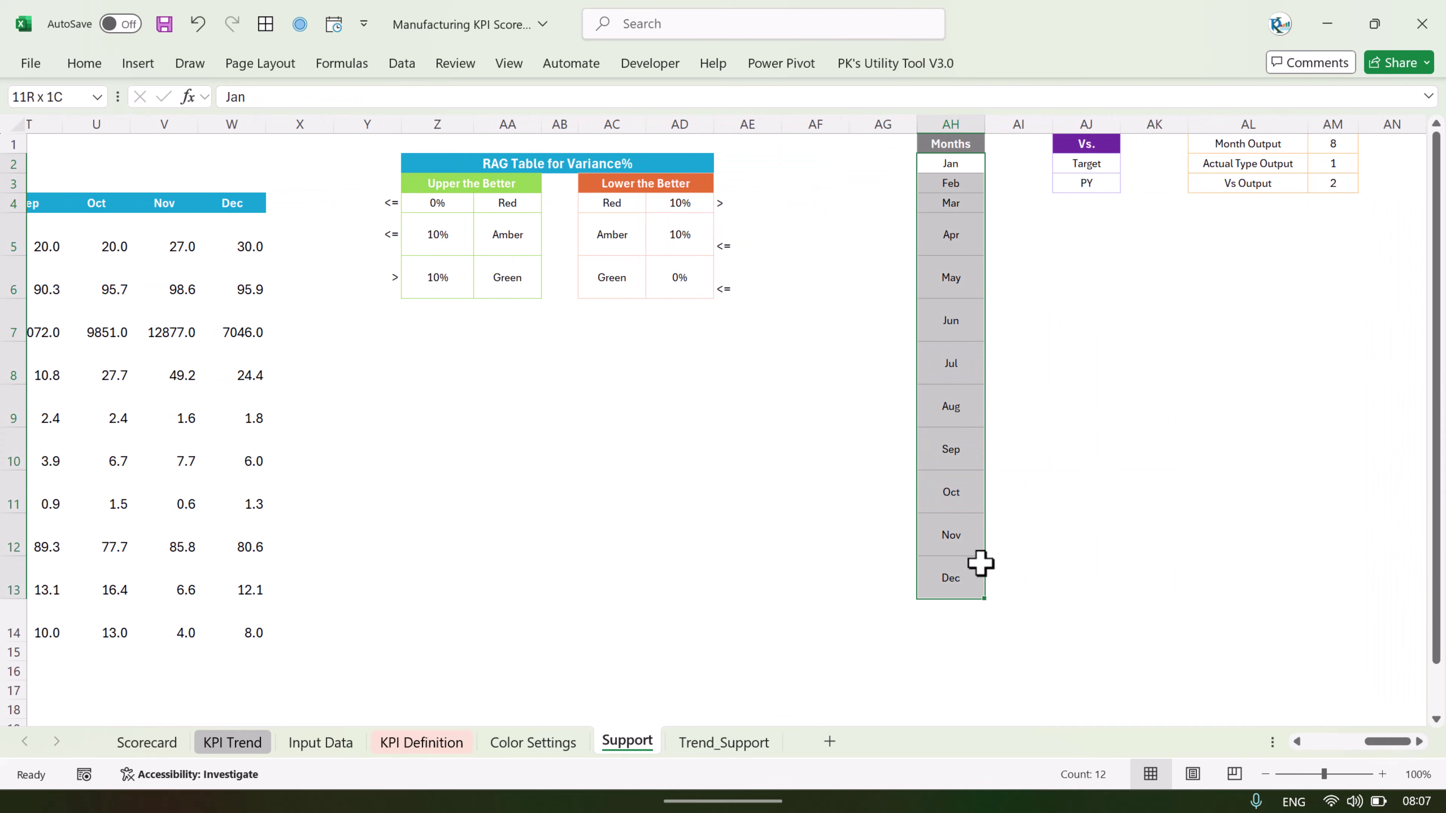
drag(1091, 168, 1097, 185)
drag(1333, 144, 1332, 162)
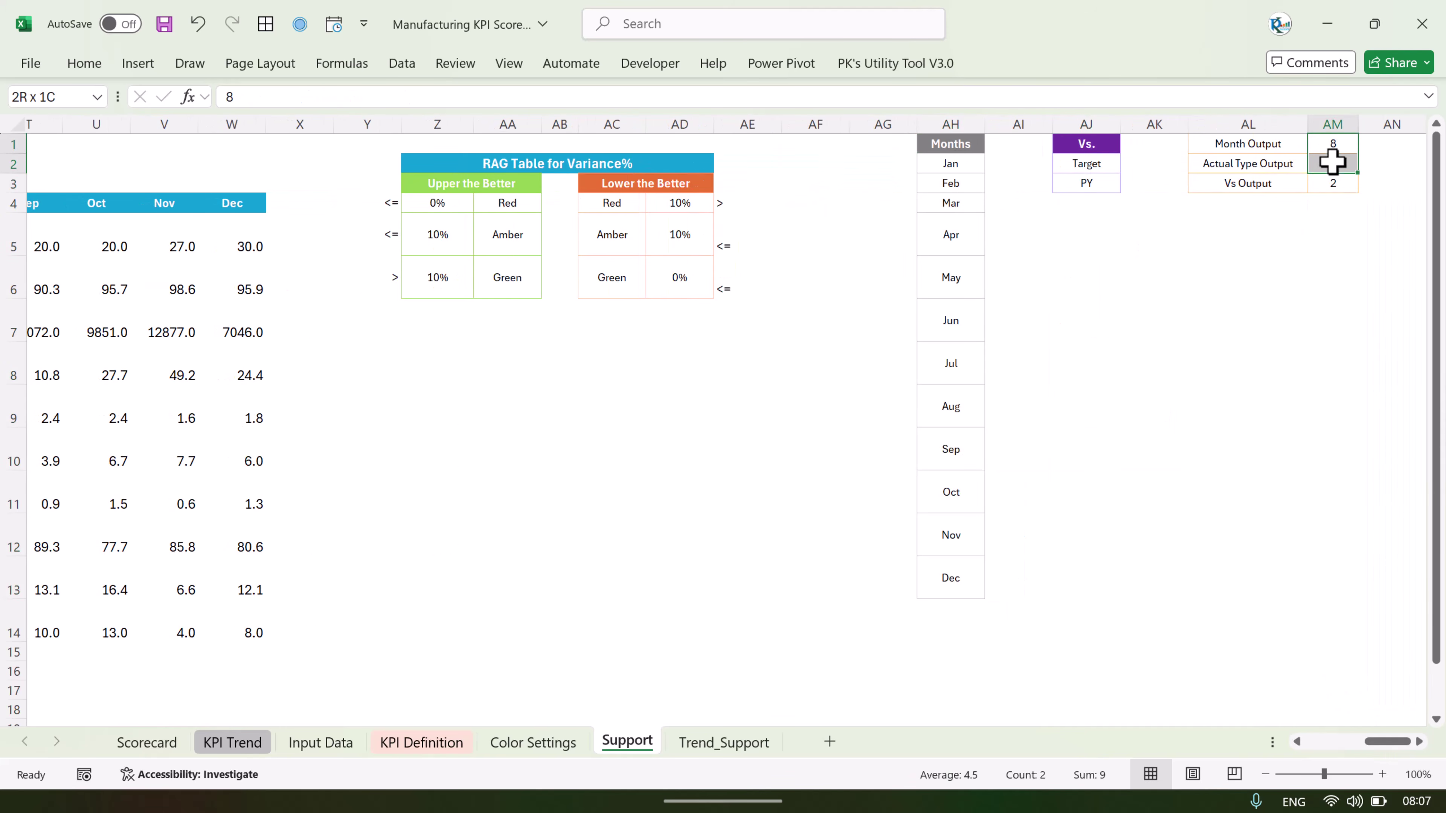
click(1247, 147)
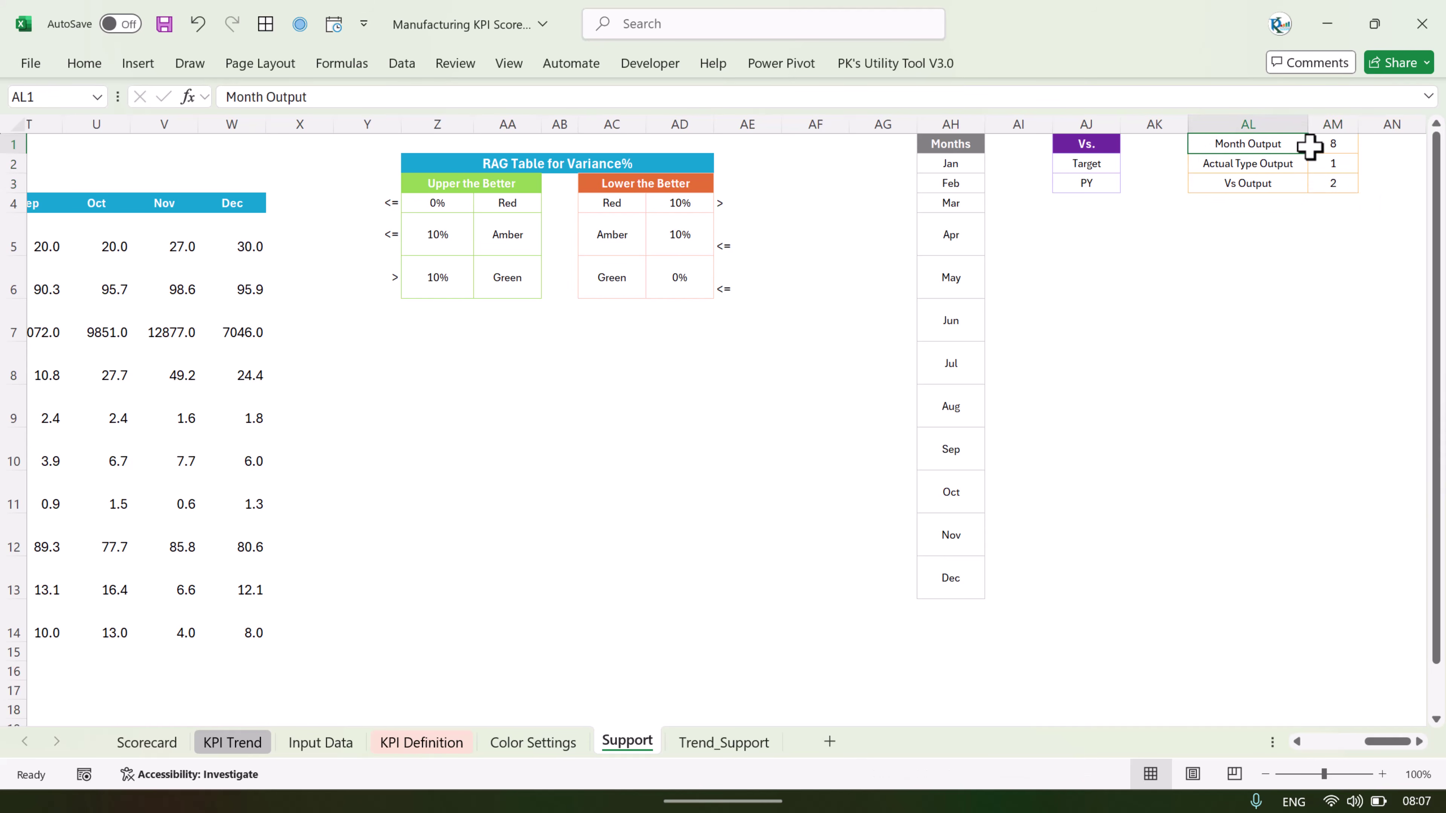
click(1332, 147)
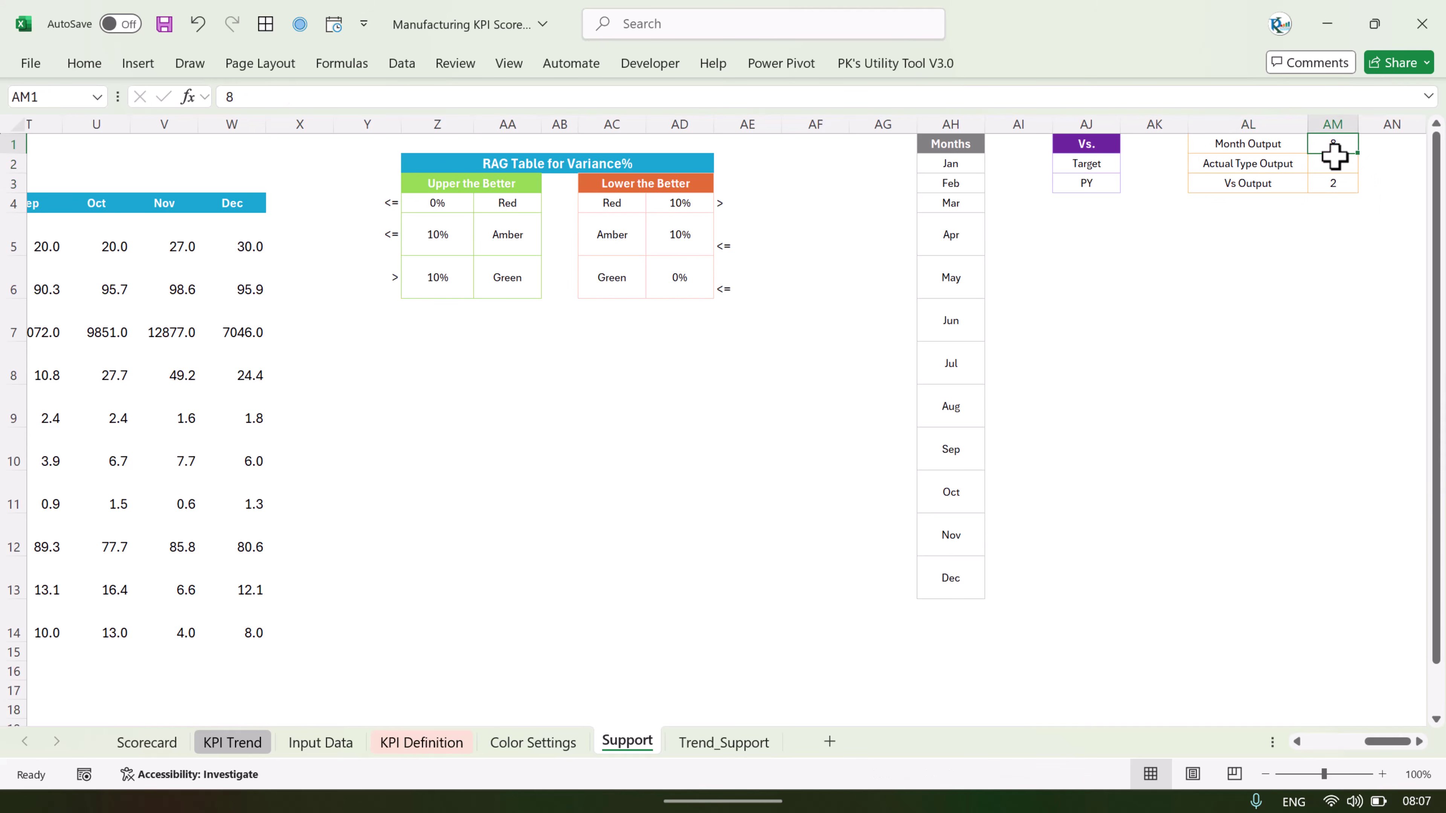
Examine the INDEX formula in Month cell E2 and the Months list it references.
drag(1400, 744, 1343, 750)
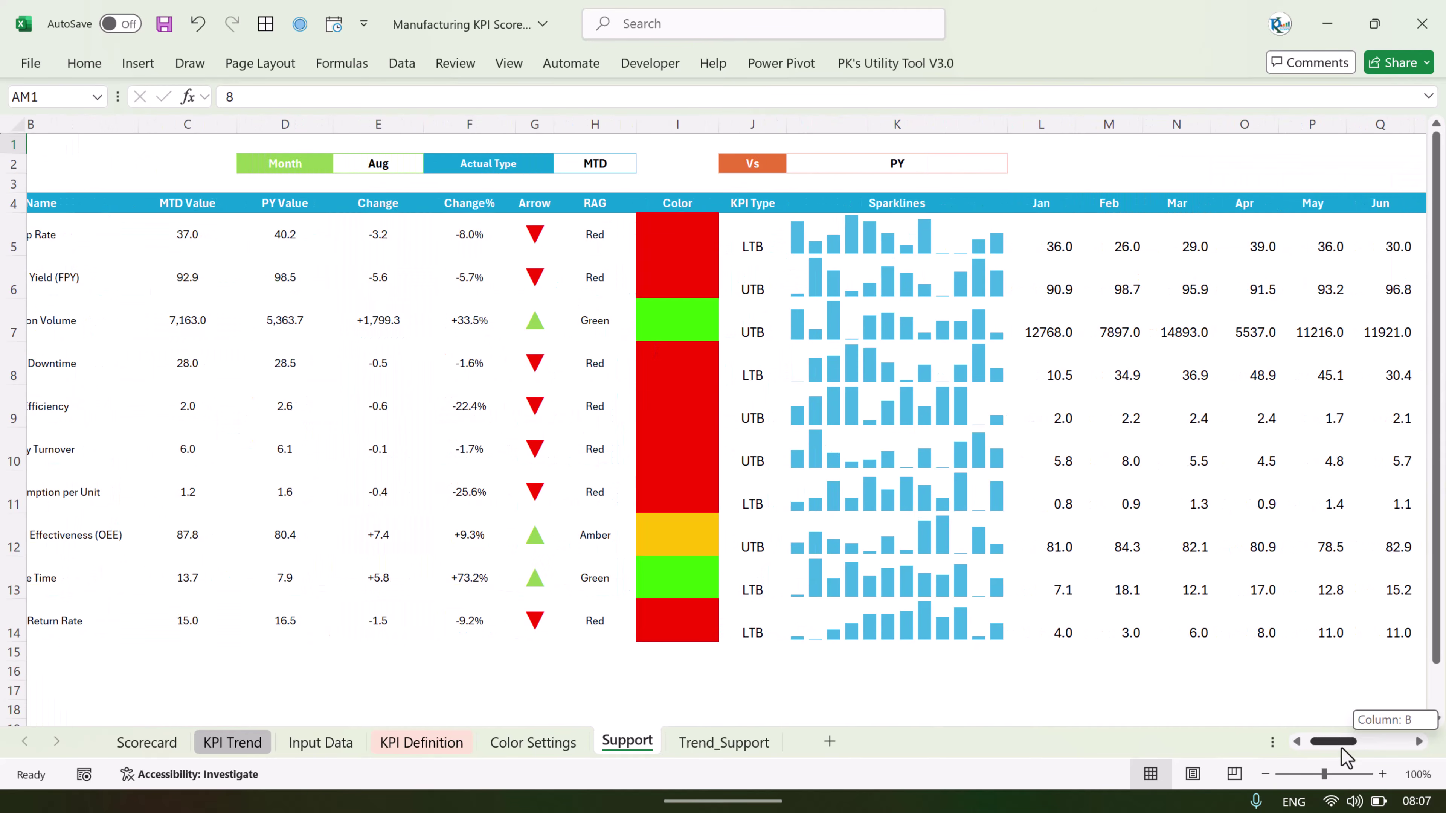
click(395, 167)
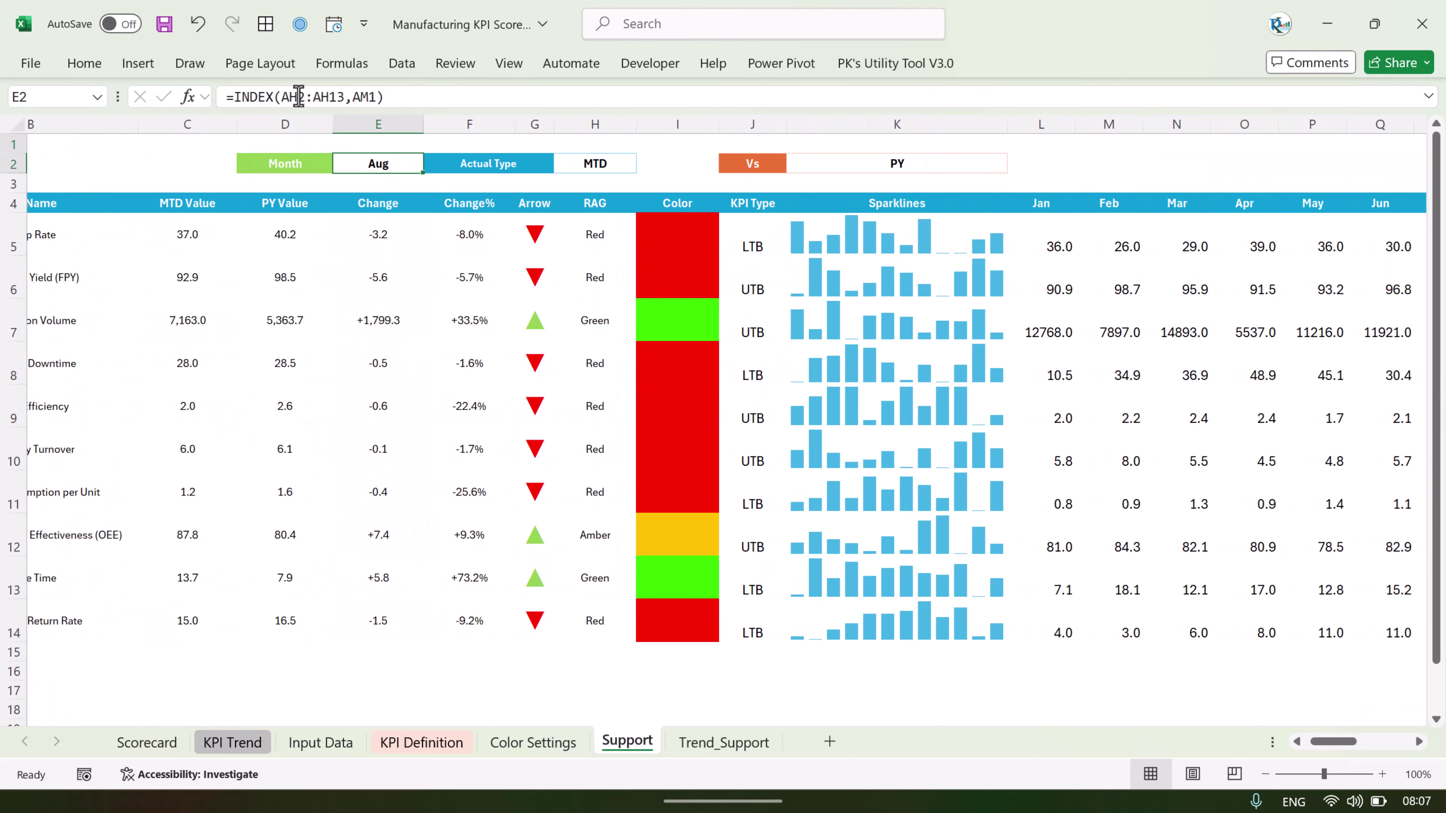
click(299, 97)
key(Escape)
drag(1339, 743, 1389, 749)
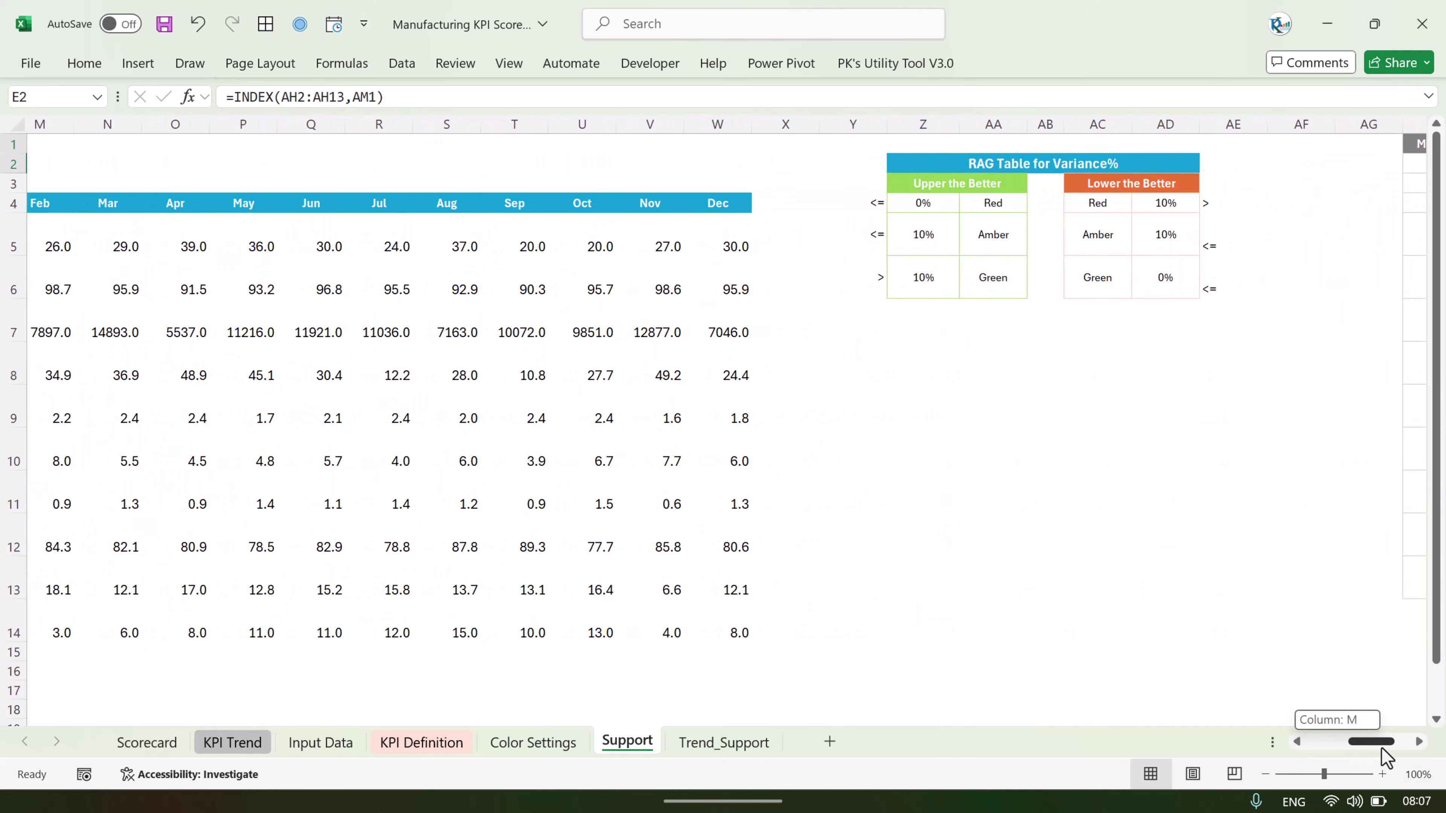
drag(942, 164, 959, 565)
Enter the trial formula =INDEX(AH2:AH13,AM1) in cell AL10 to look up the selected month.
click(1267, 465)
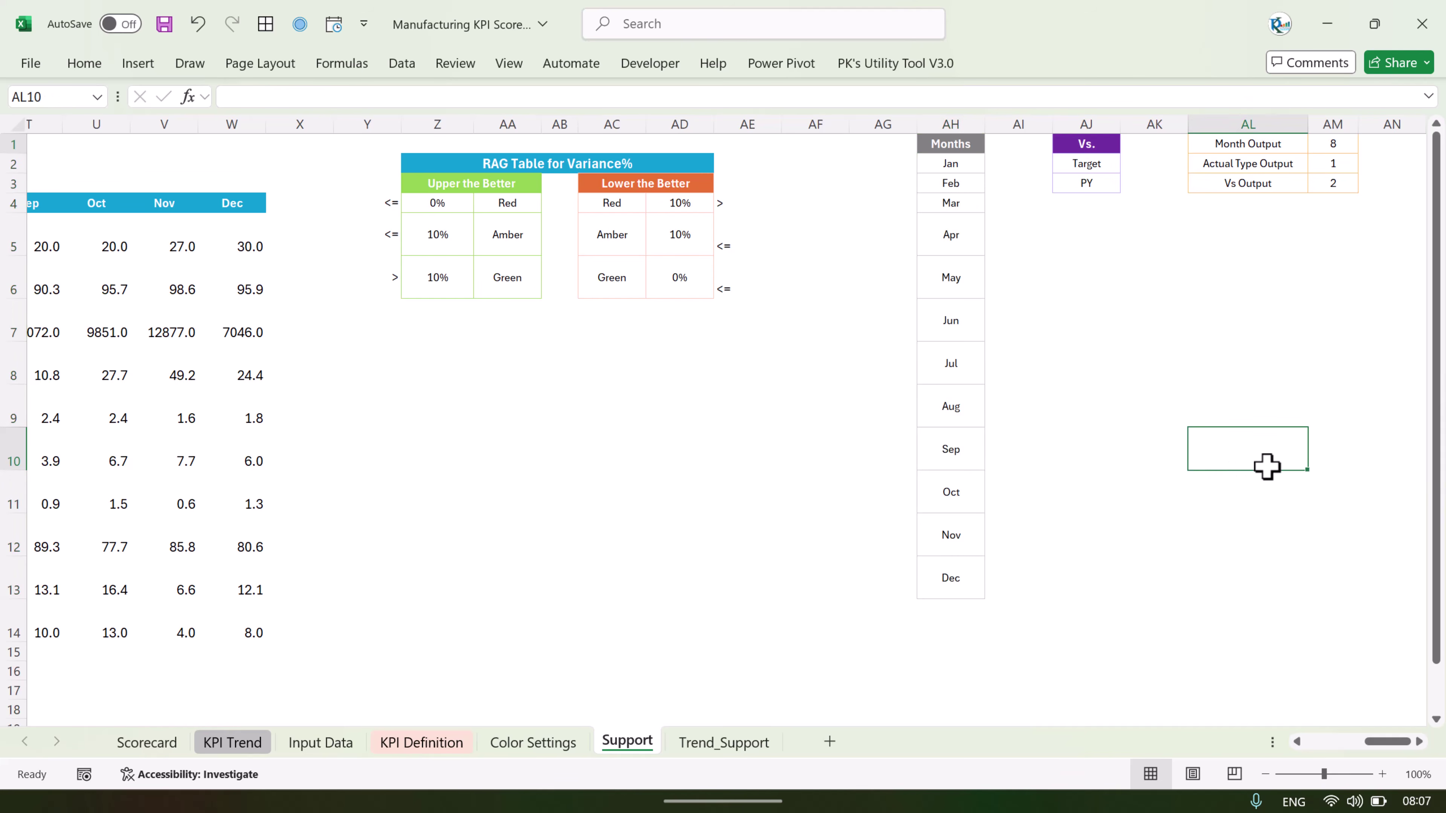
text(=ind)
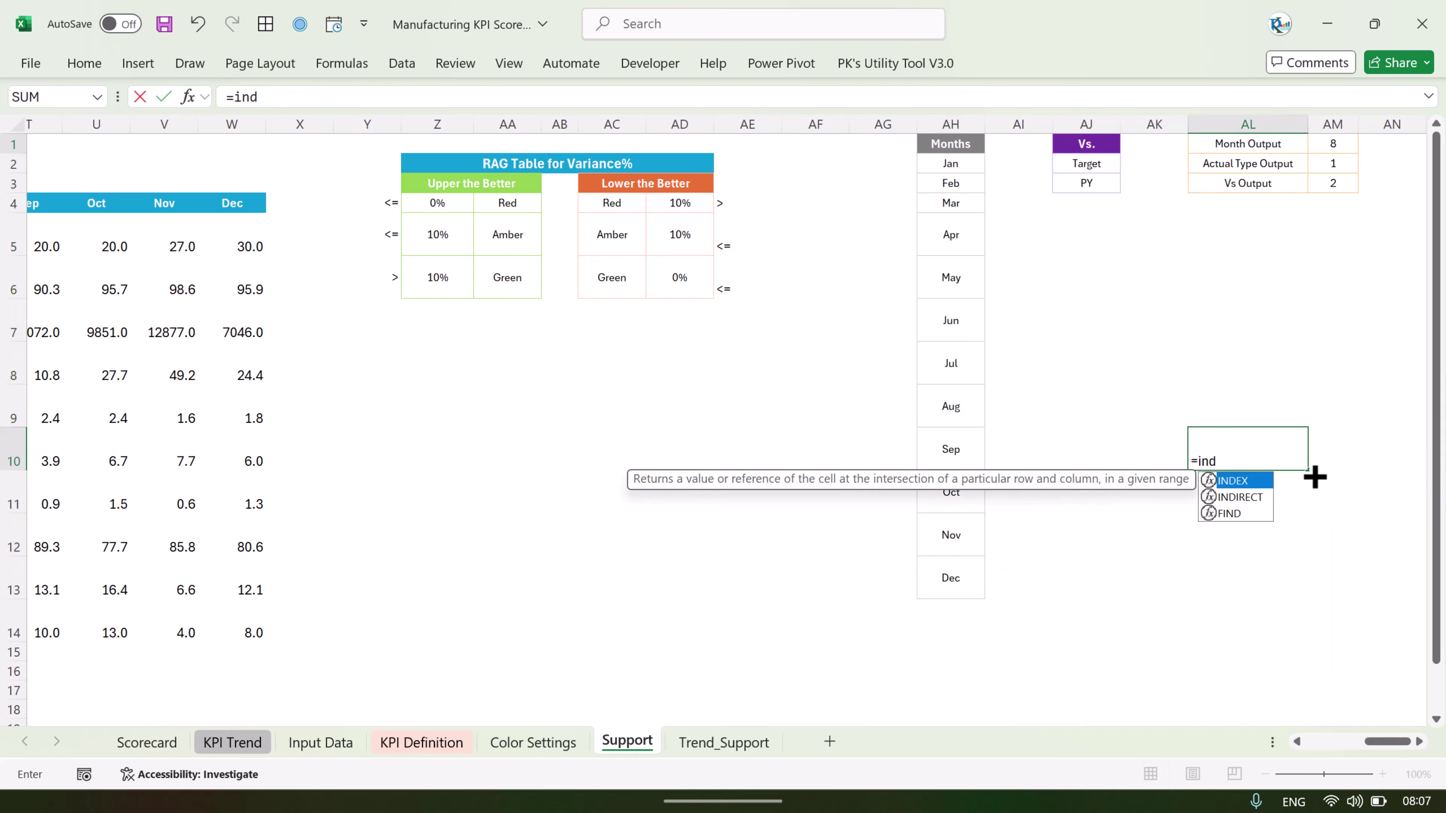
key(Tab)
drag(959, 165, 968, 574)
text(,)
click(1333, 143)
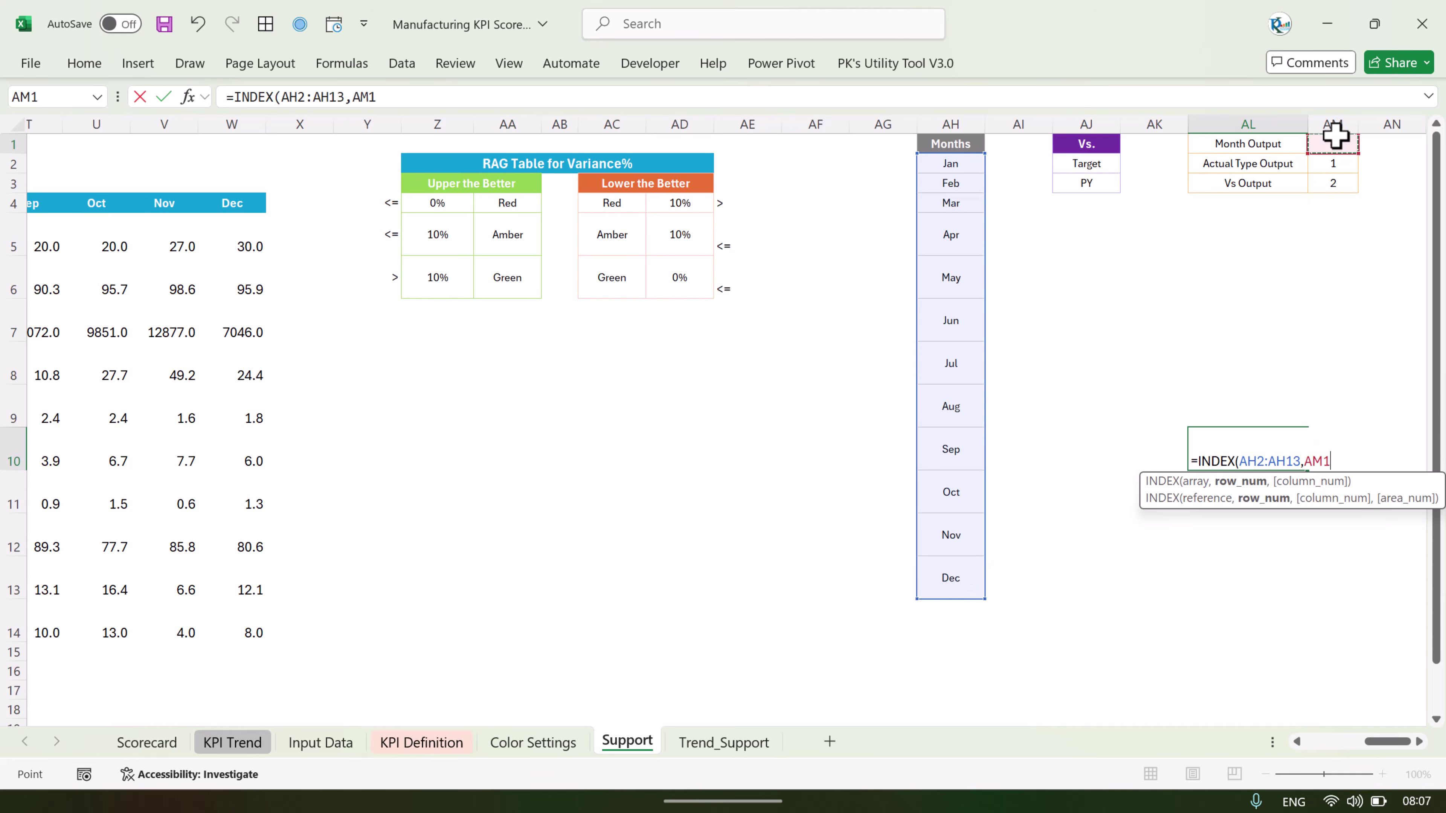
key(ctrl+Return)
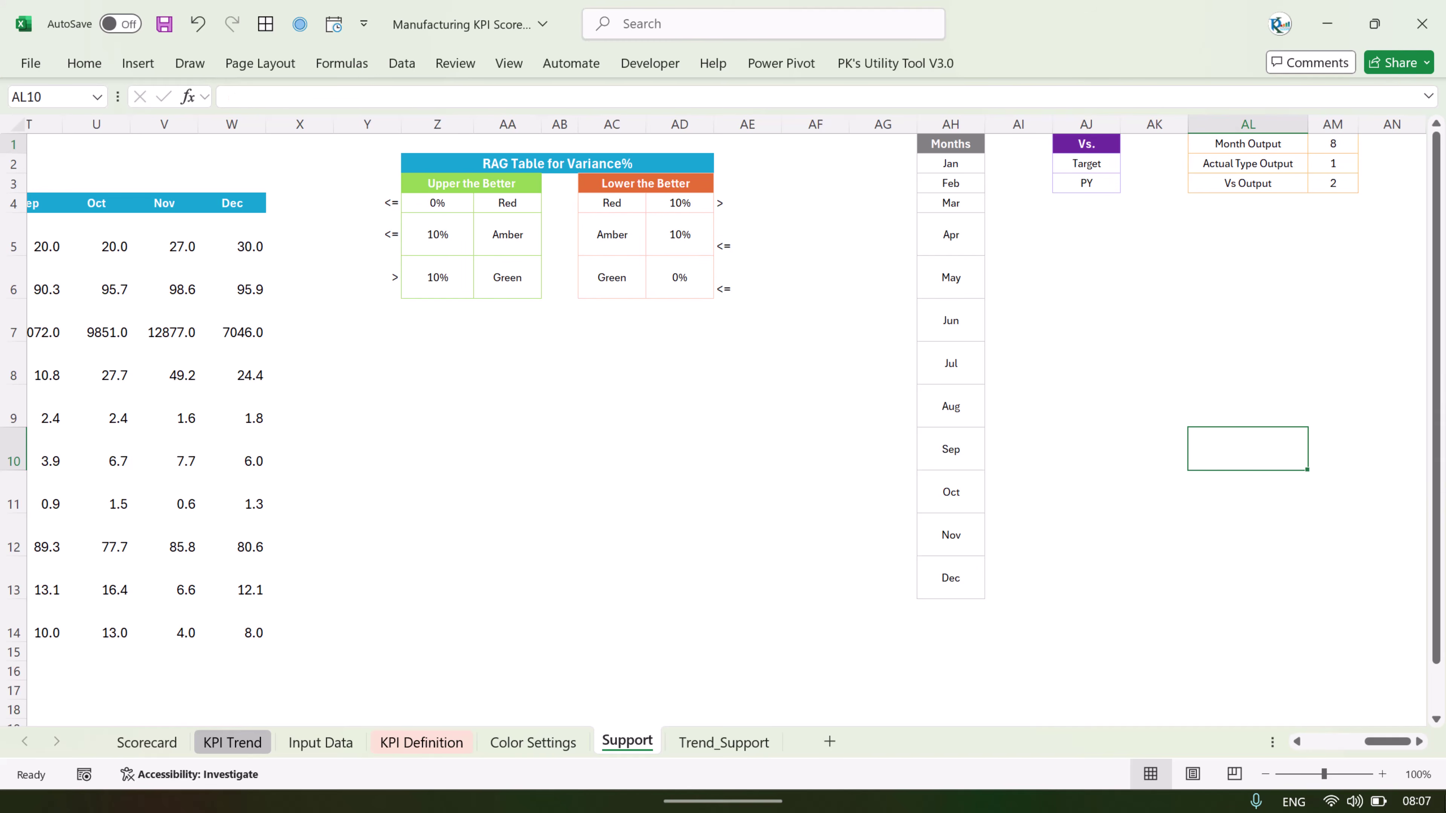
Check the Actual Type formula in Support cell H2, and switch the Scorecard to YTD and back to MTD.
drag(1397, 742, 1327, 744)
click(755, 162)
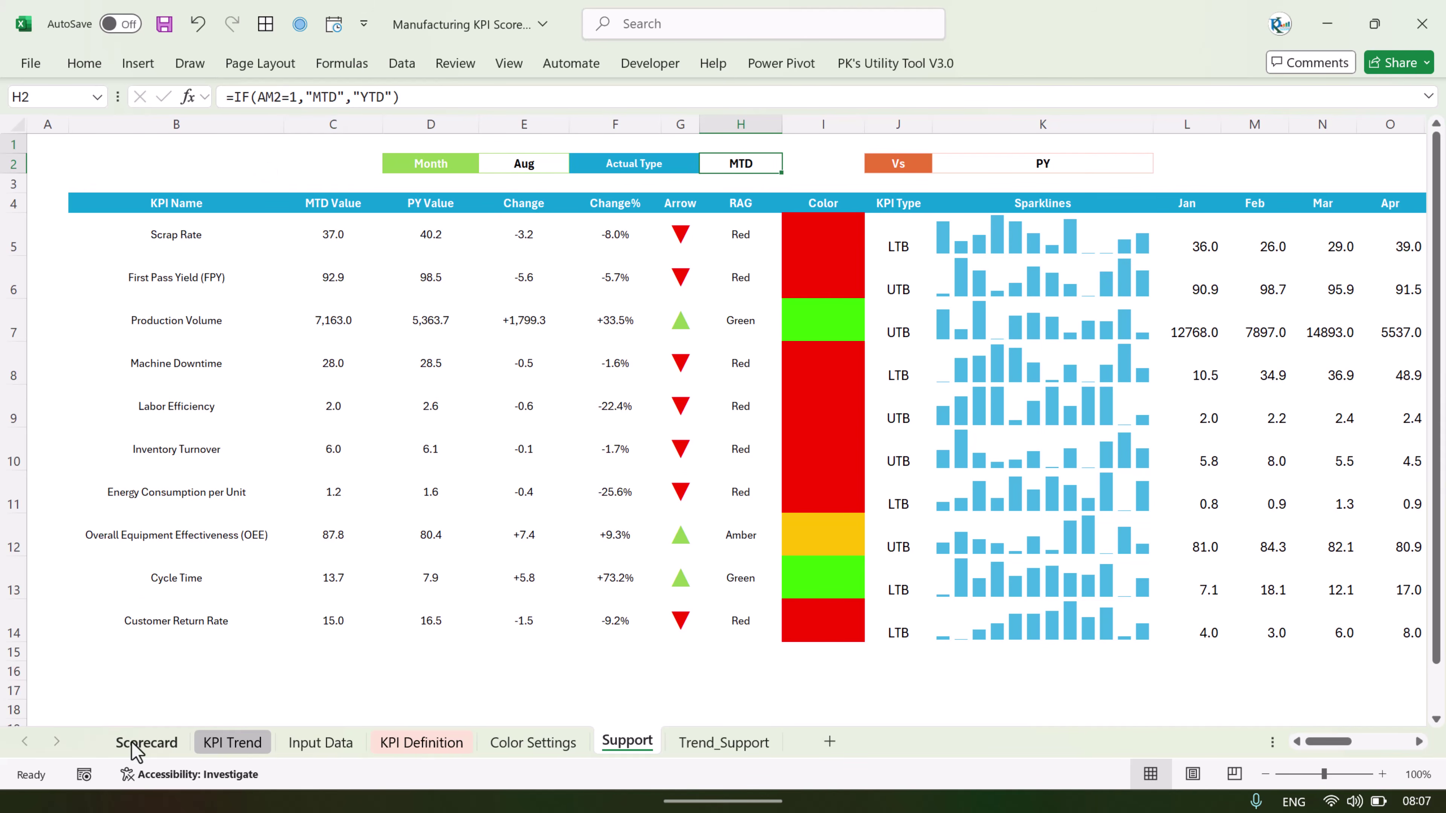
click(146, 743)
click(1109, 149)
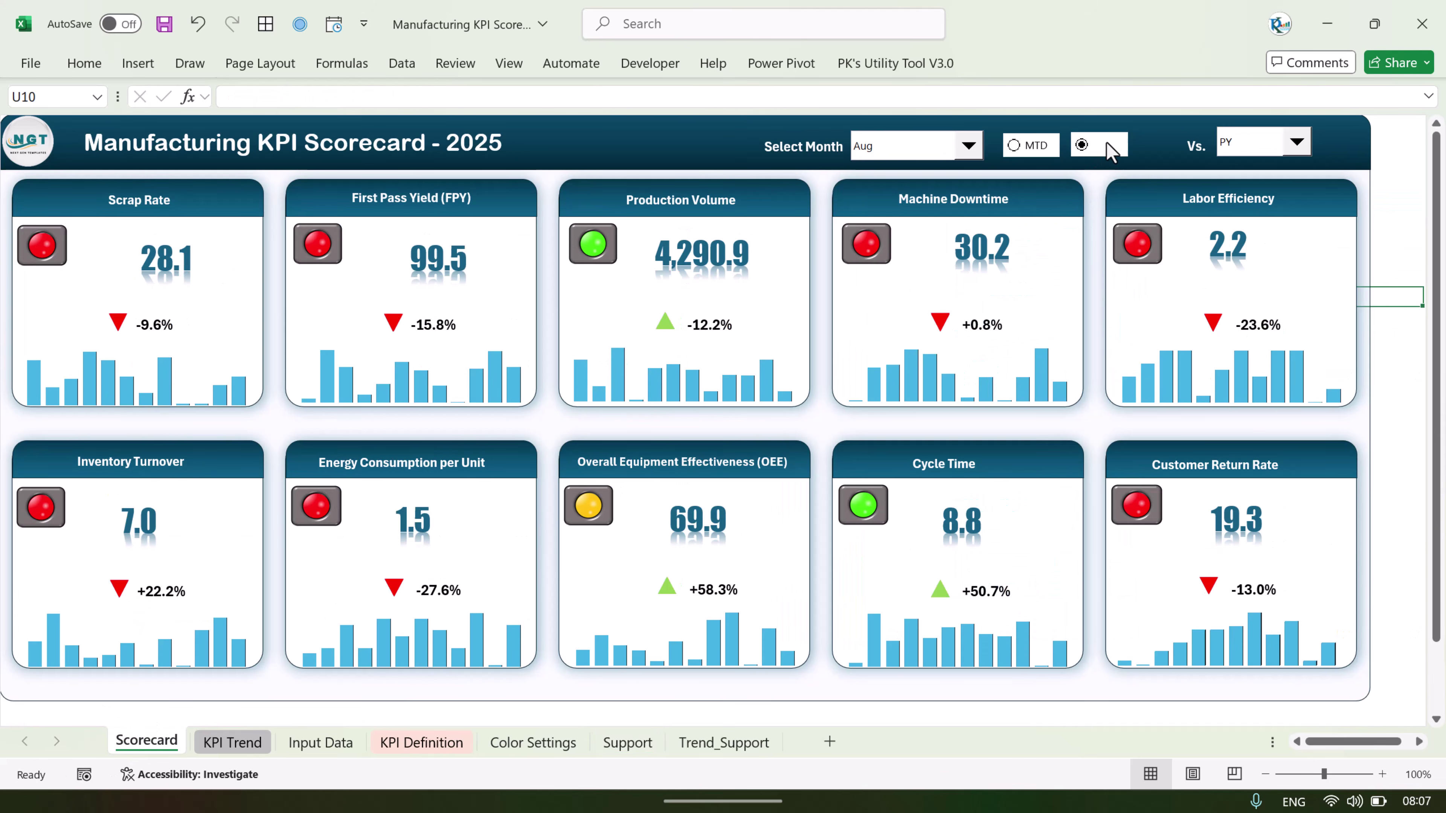
click(1034, 149)
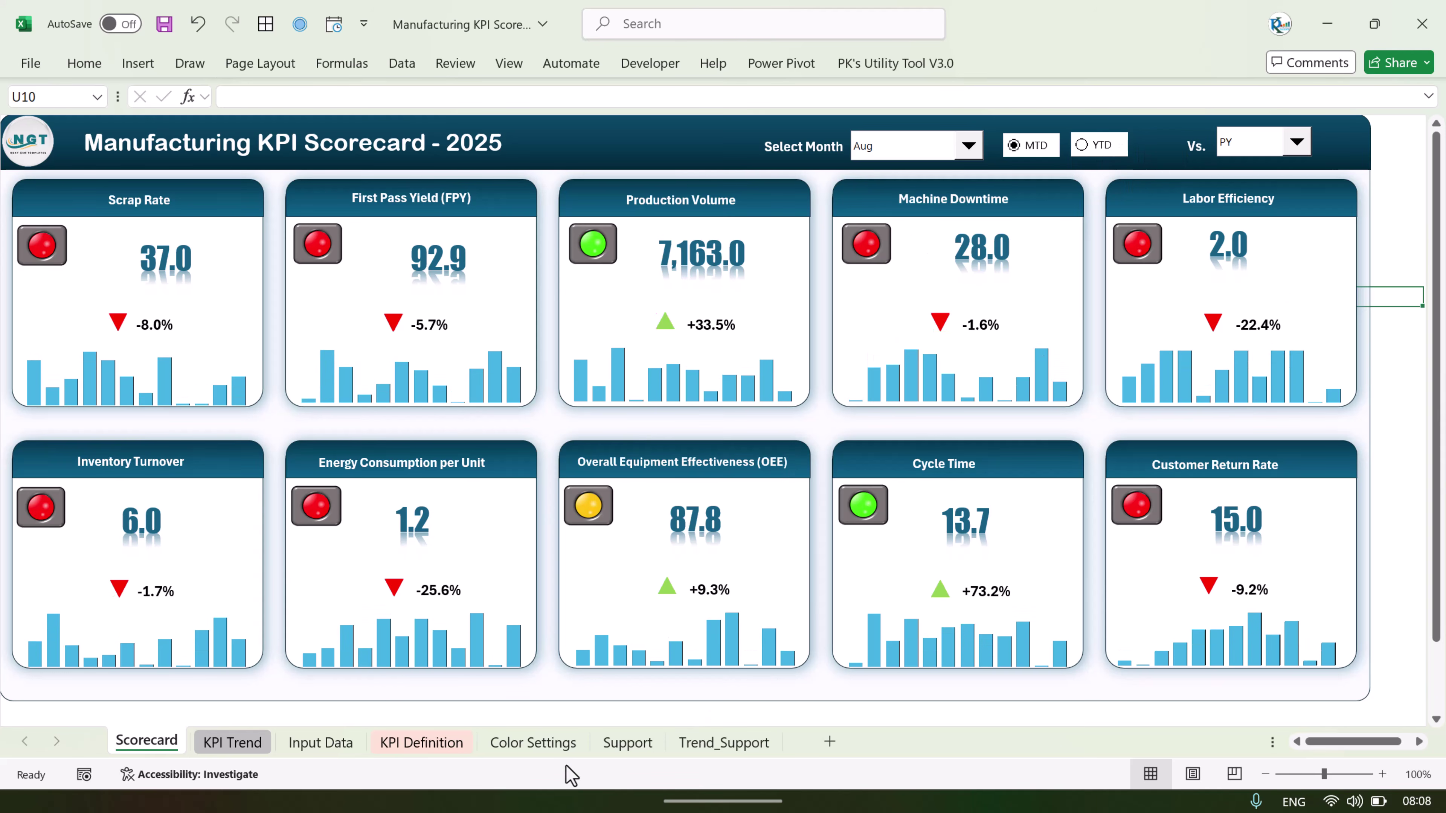
Review the Support sheet's KPI table and the Scrap Rate formulas in cells C5, D5 and E5.
click(623, 746)
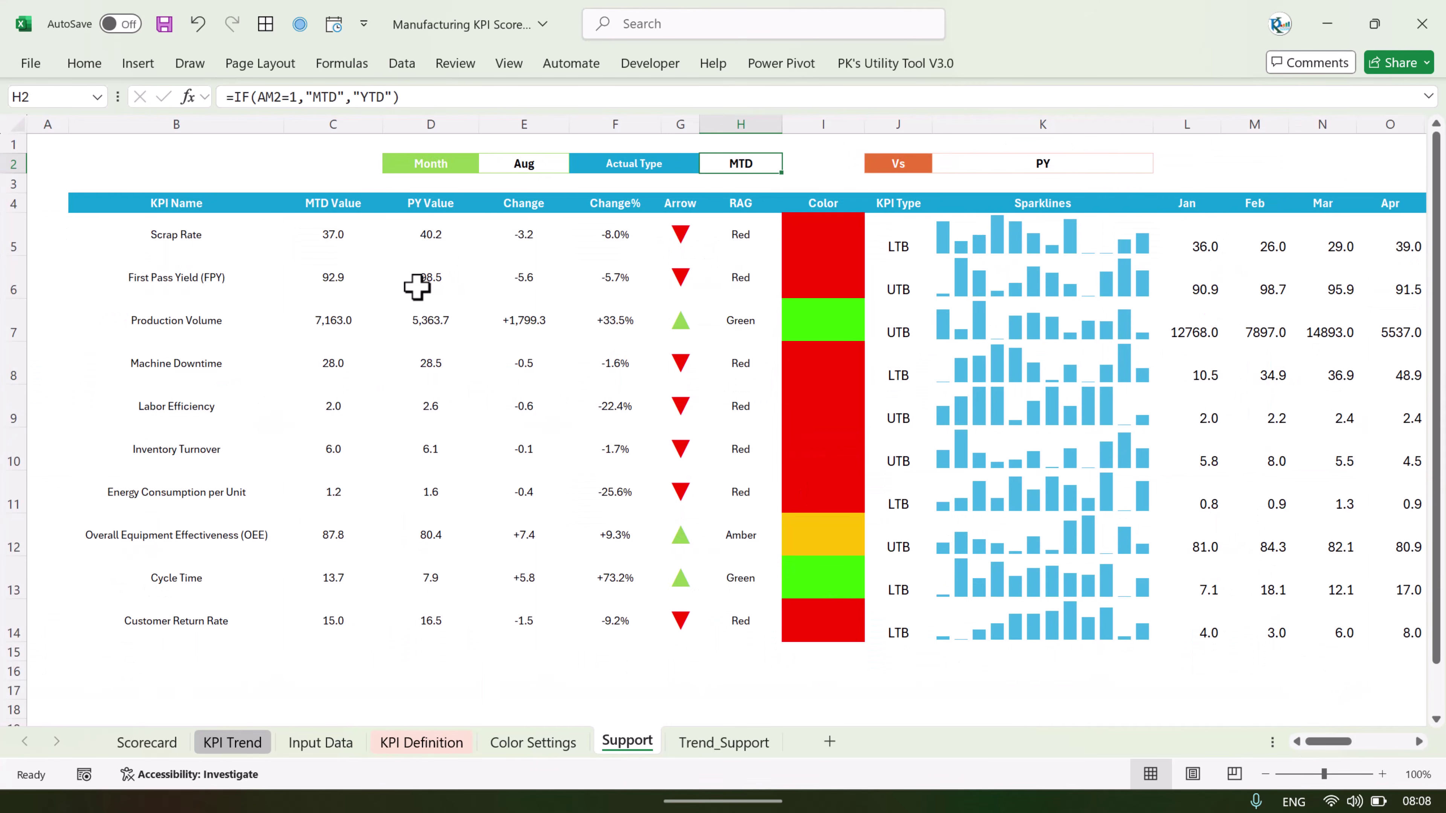
mouse_move(206, 210)
mouse_down()
mouse_move(429, 507)
mouse_move(1287, 652)
mouse_move(1309, 672)
mouse_up()
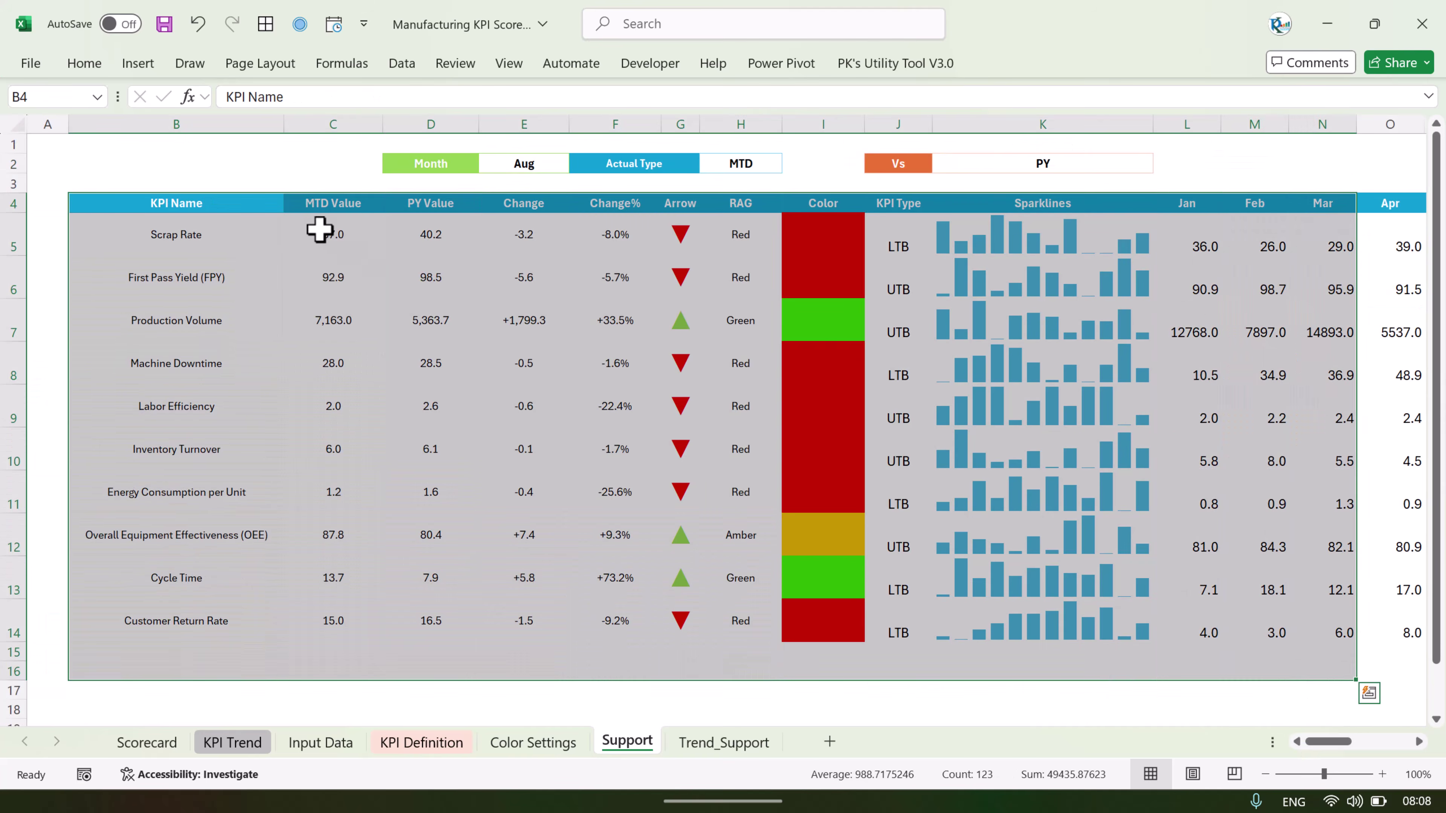
click(320, 229)
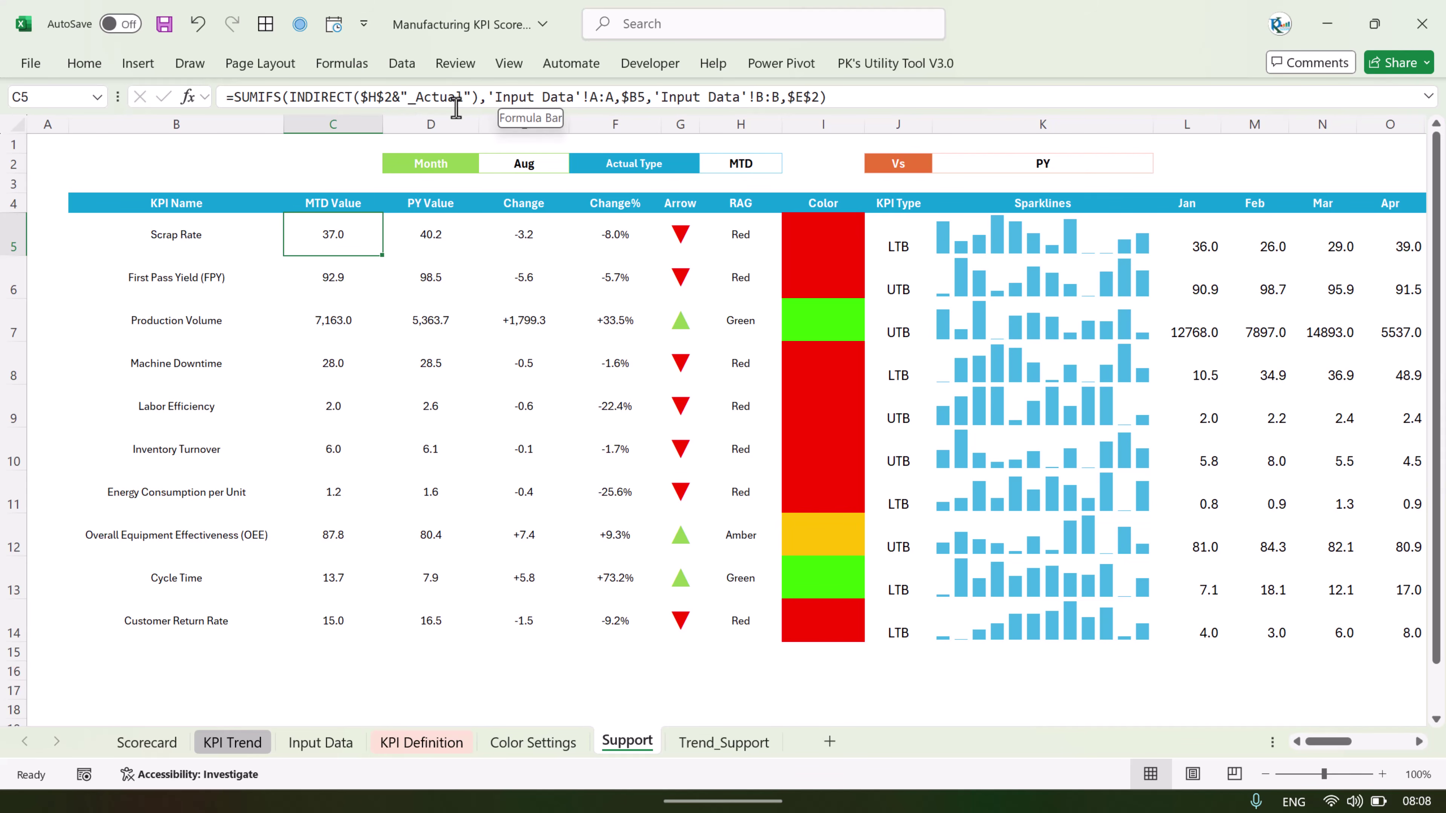
click(443, 239)
click(551, 239)
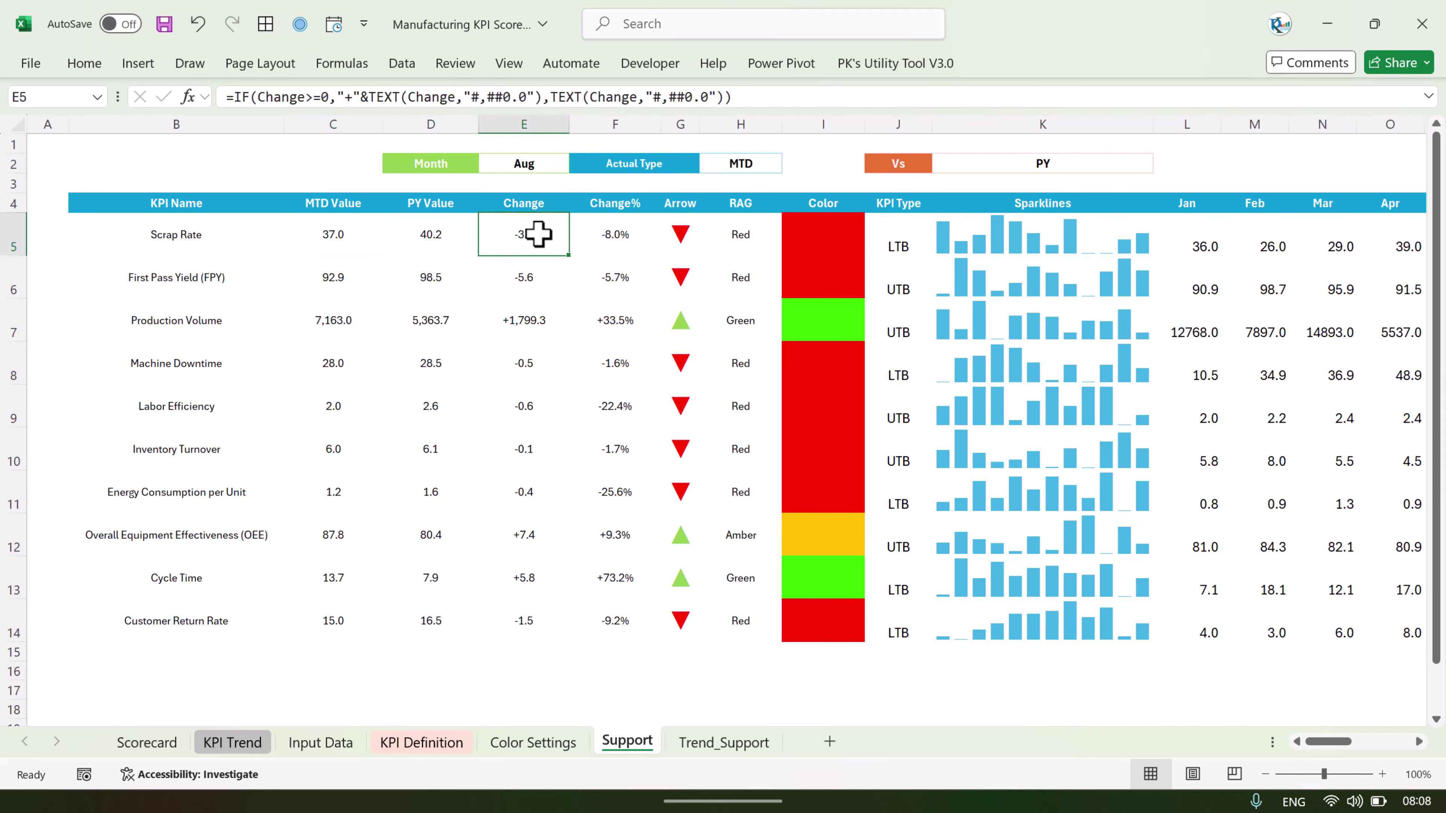
Examine the Change% formula in F5 and compare it across other KPI rows in the Support table.
click(625, 233)
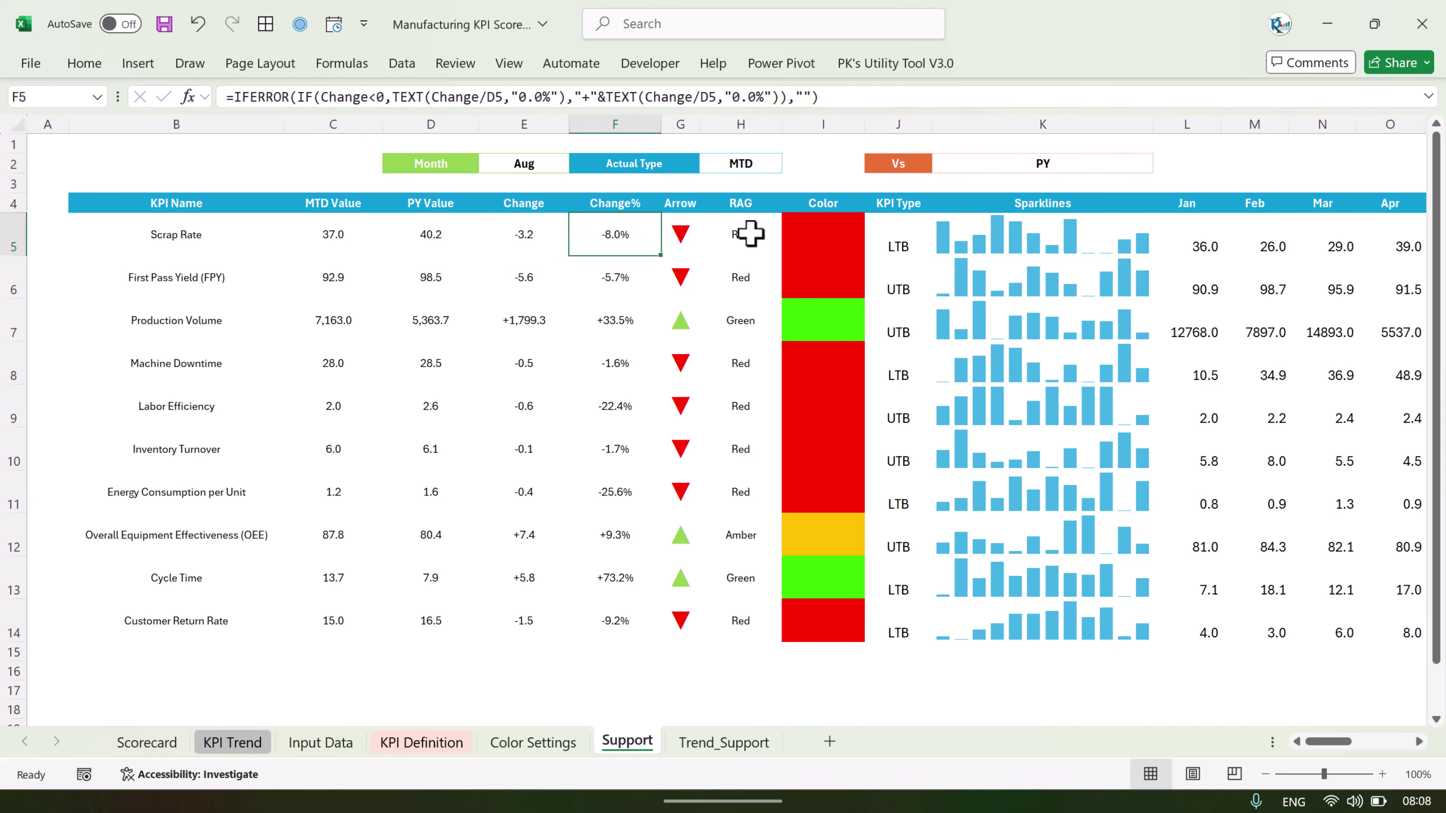
click(623, 315)
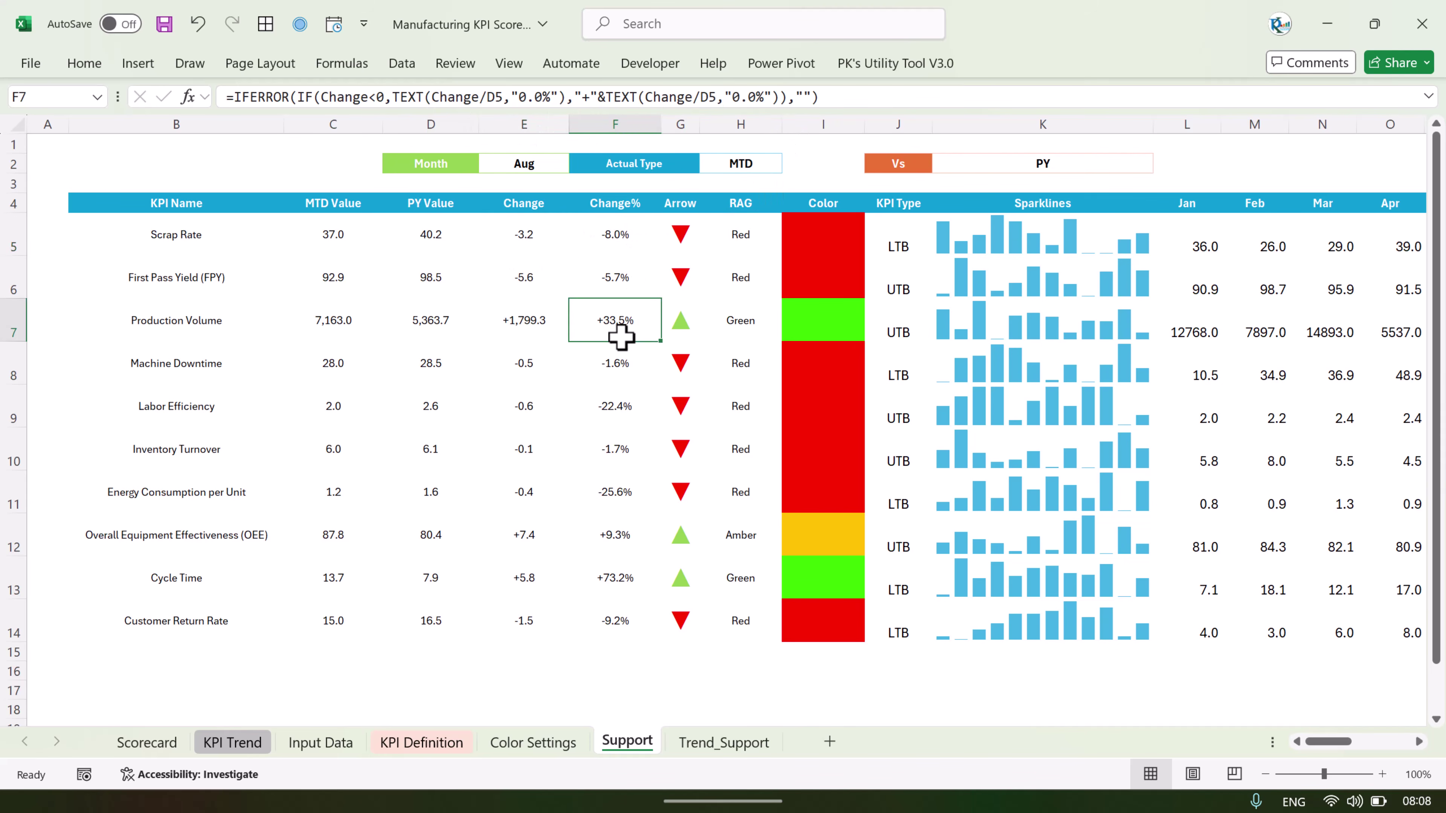
click(620, 410)
click(619, 450)
click(614, 242)
Inspect the Scrap Rate row's Arrow formula in G5, highlighting its UNICHAR part without altering it.
click(701, 226)
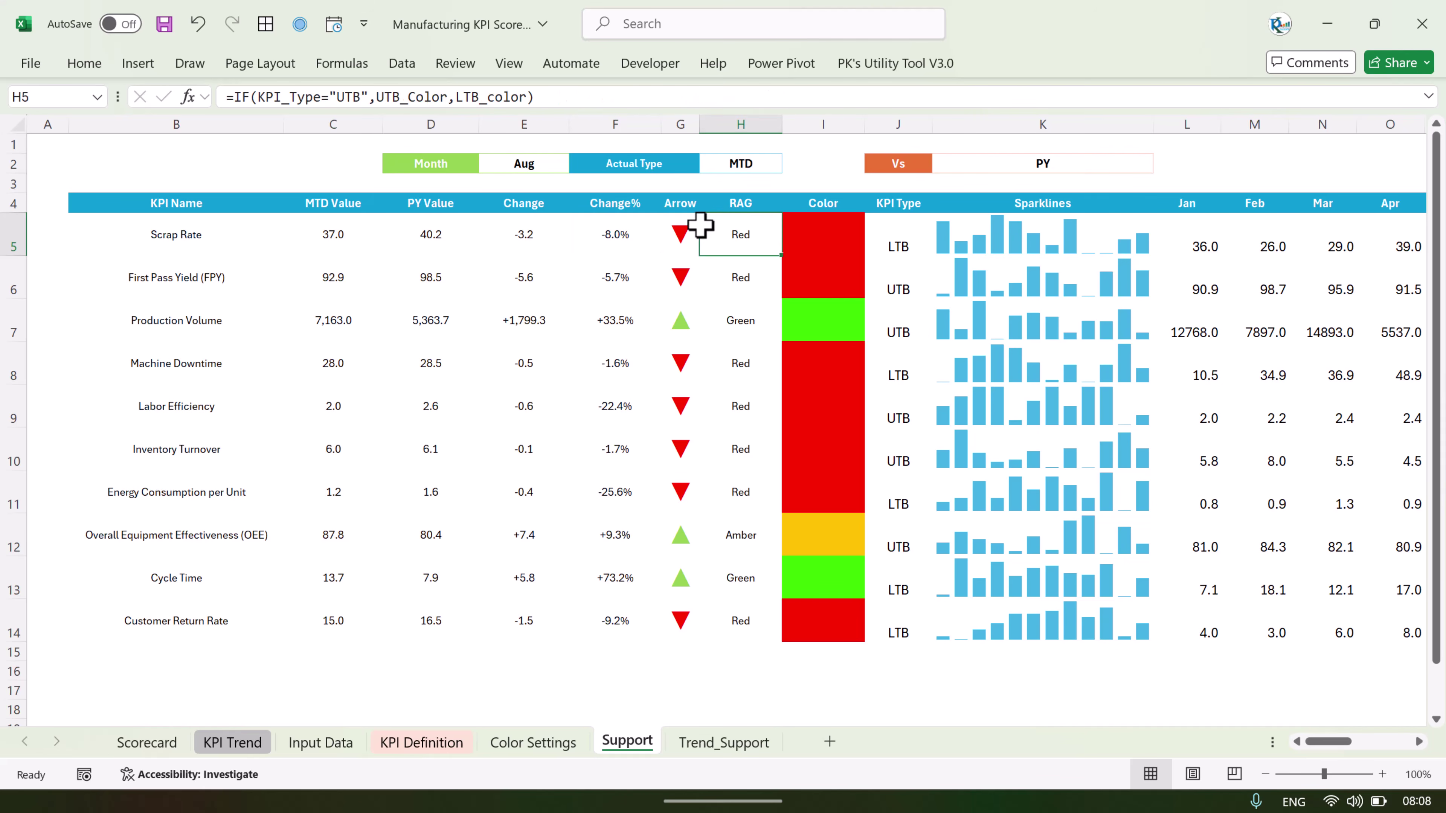
click(671, 230)
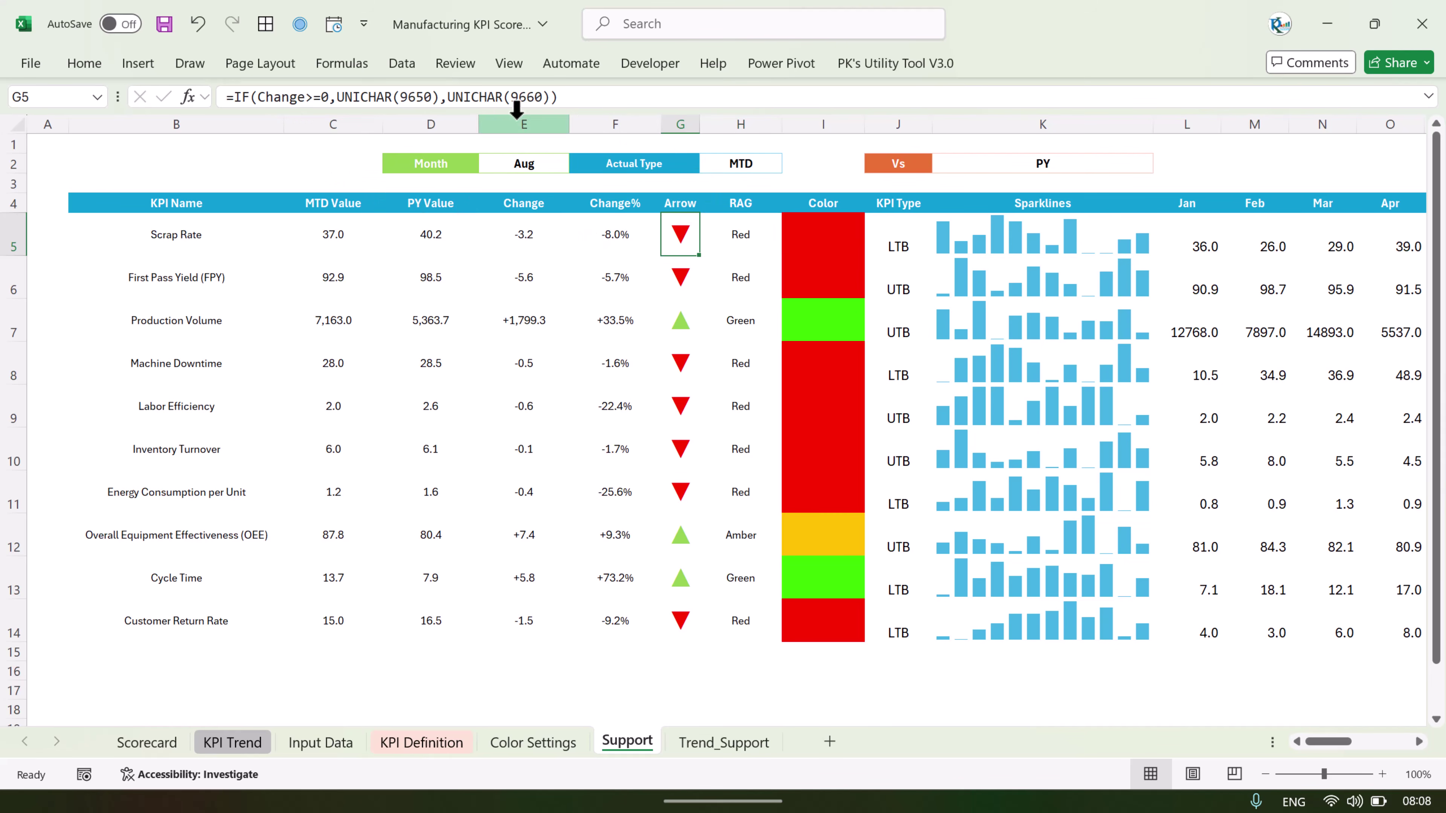
click(347, 97)
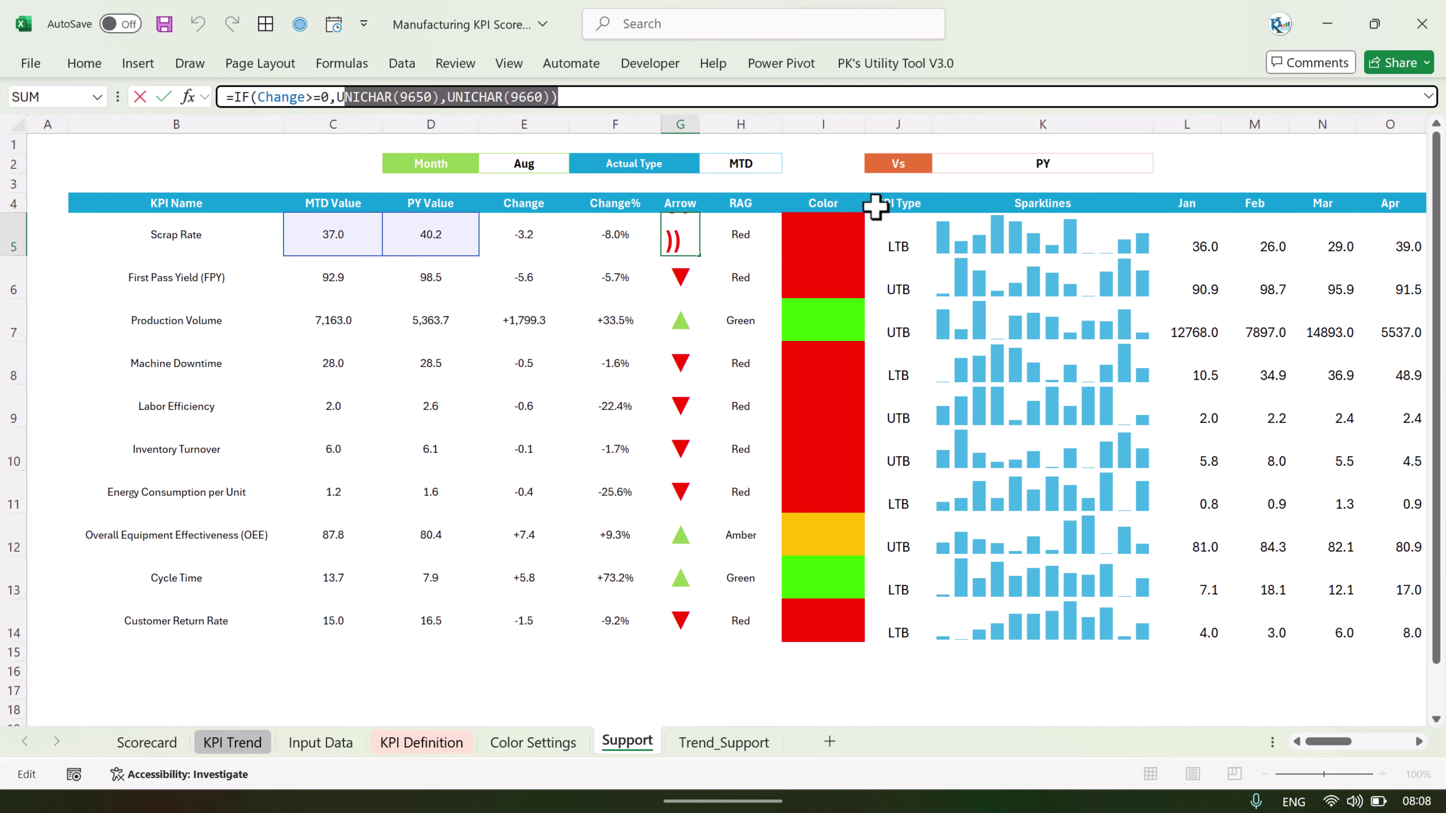
key(Escape)
Examine the RAG formula in H5, the Color column cells I5:I14 and the KPI Type formula in J5.
click(757, 236)
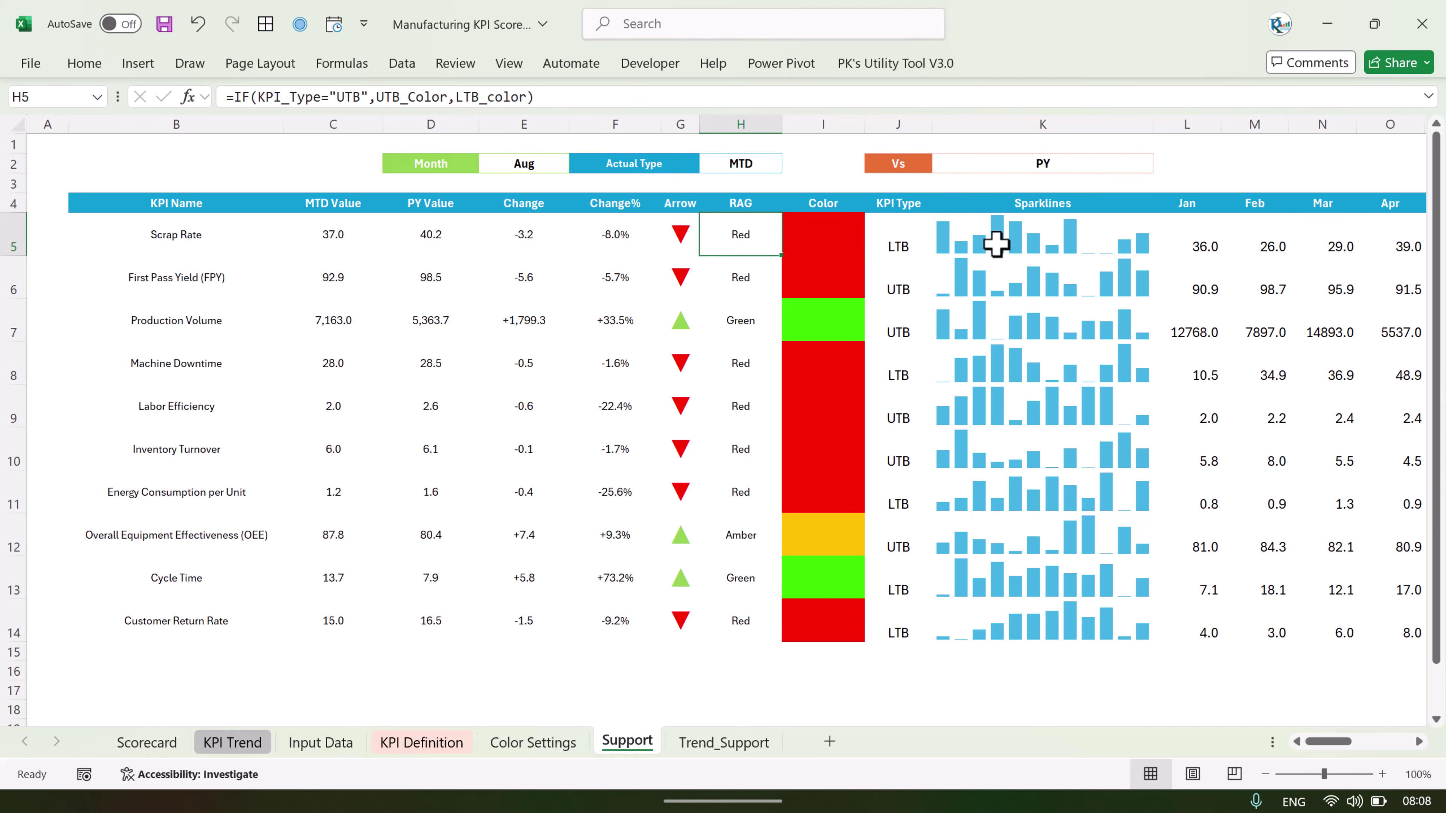
drag(748, 244, 762, 416)
click(750, 242)
drag(829, 240, 826, 623)
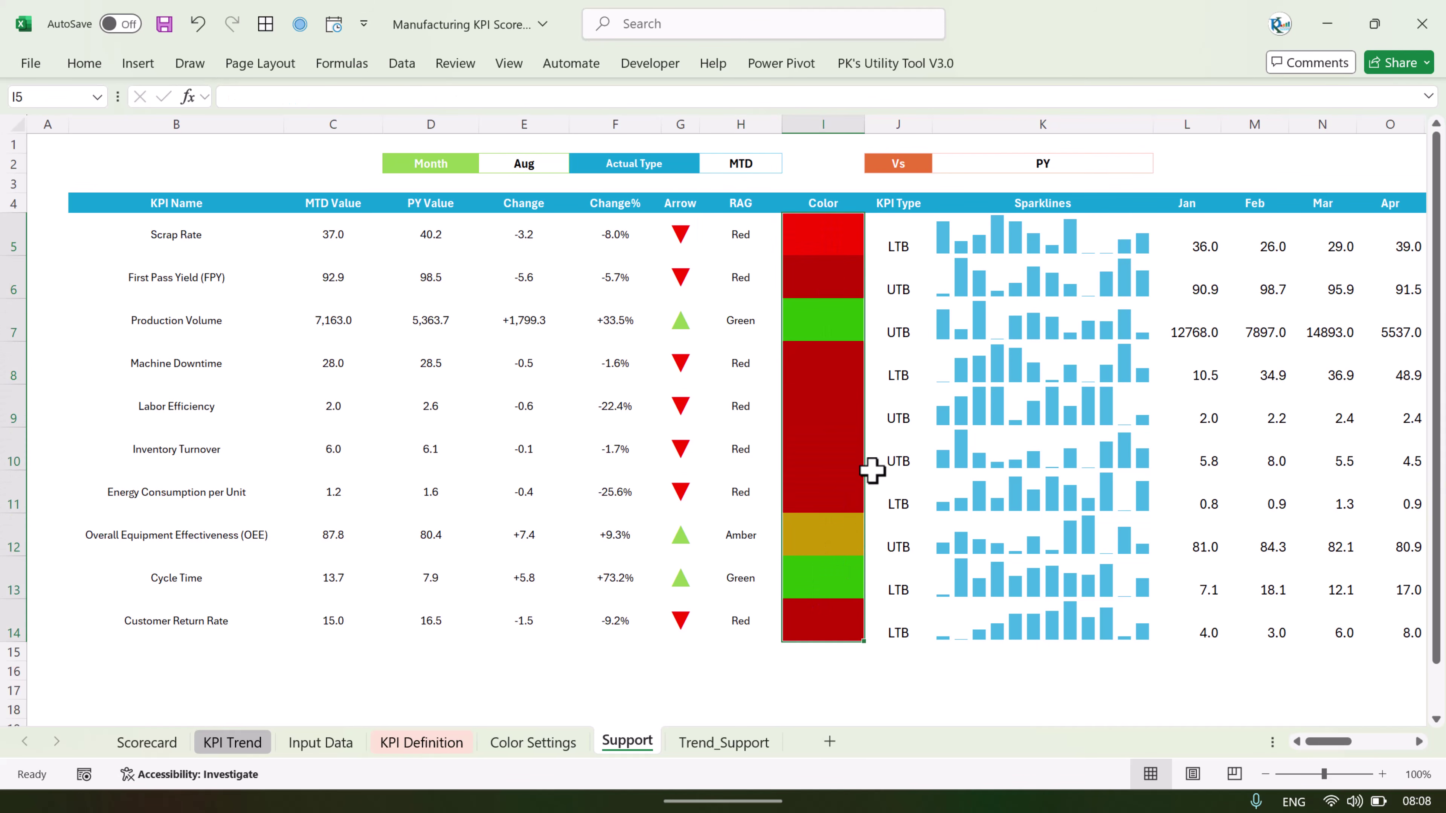
click(896, 236)
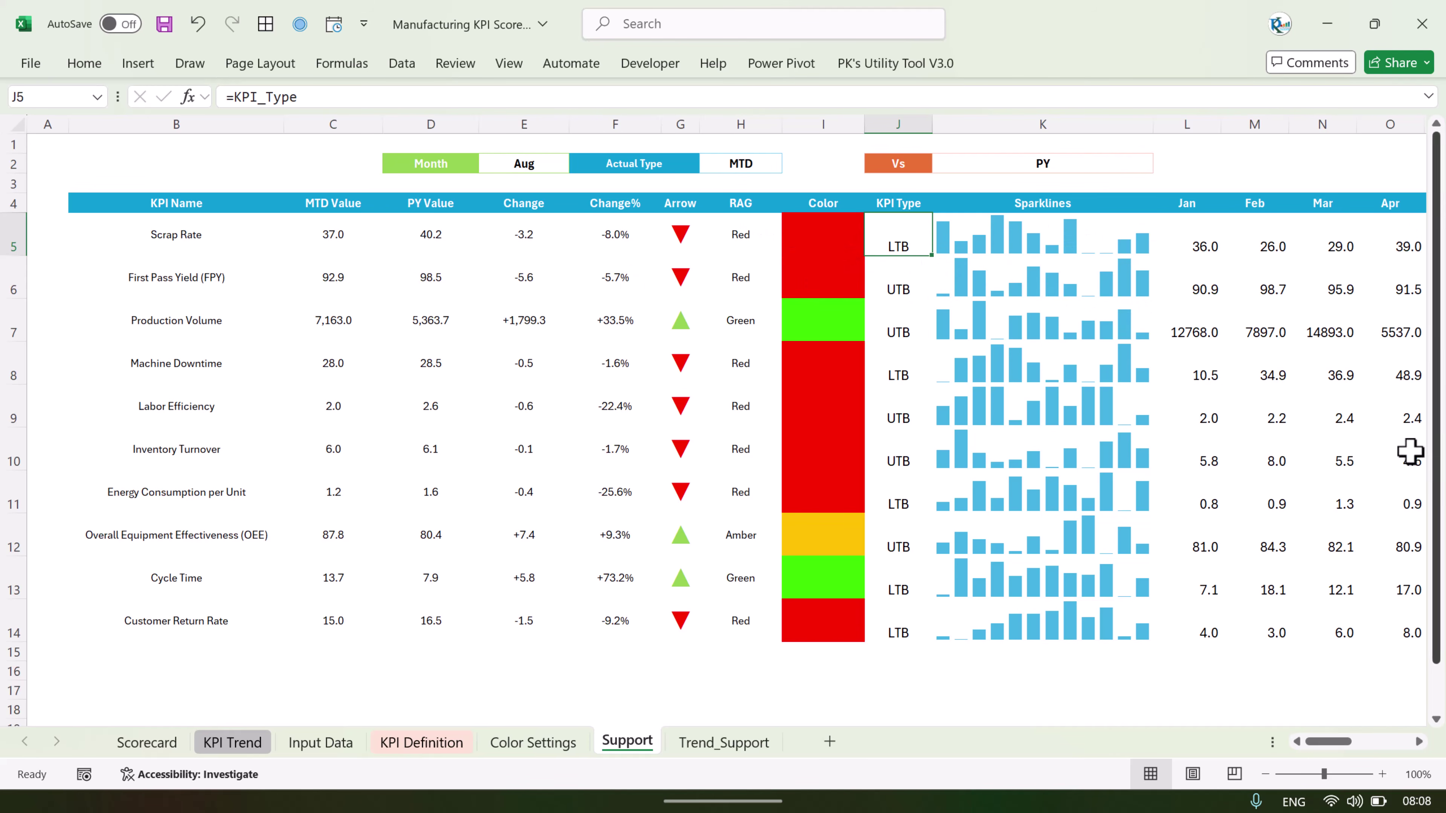
Review the January-to-December SUMIFS formulas in row 5 and the column of sparklines in K5:K14.
drag(1325, 744, 1366, 761)
click(306, 247)
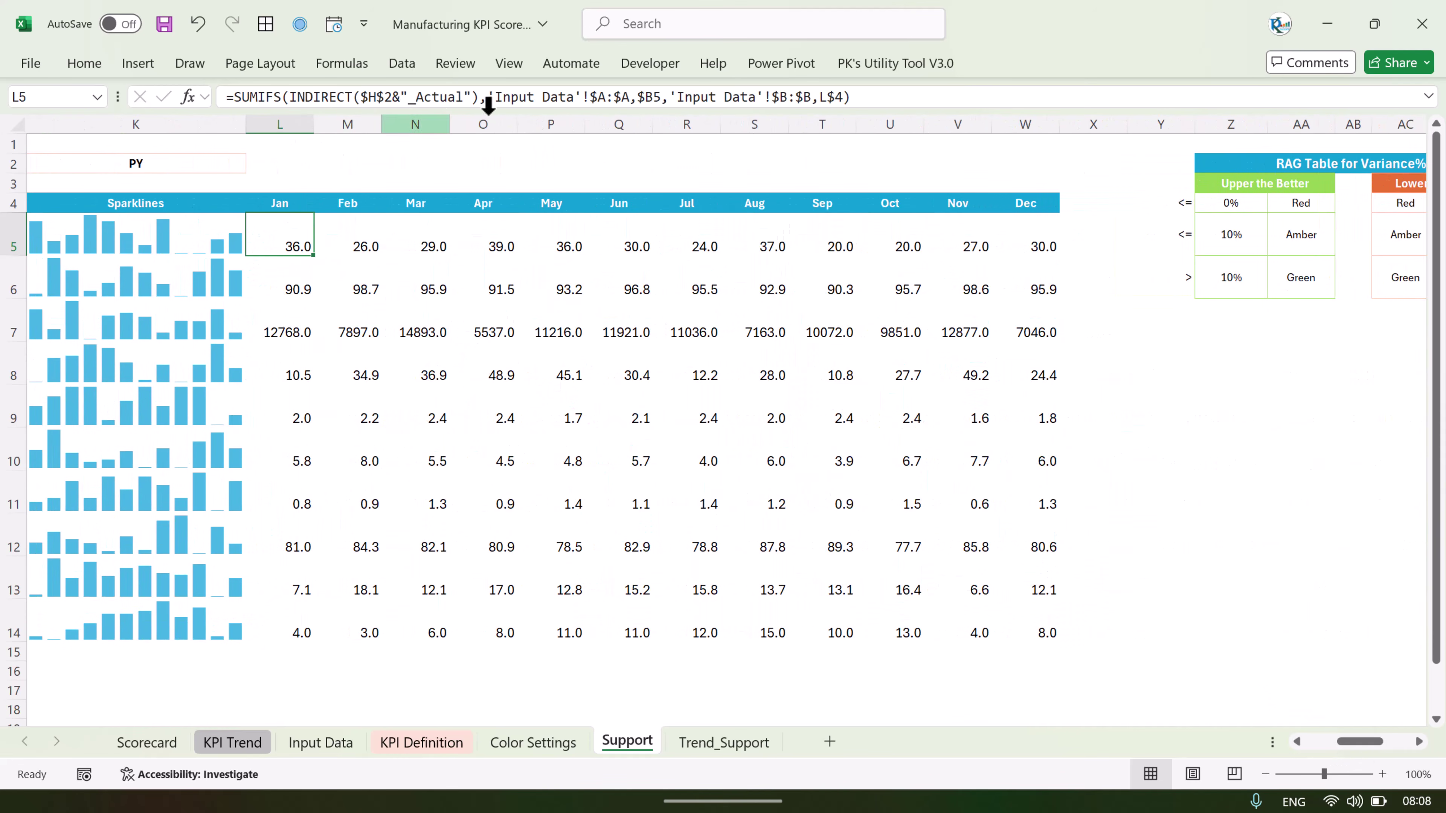
drag(289, 239, 1030, 242)
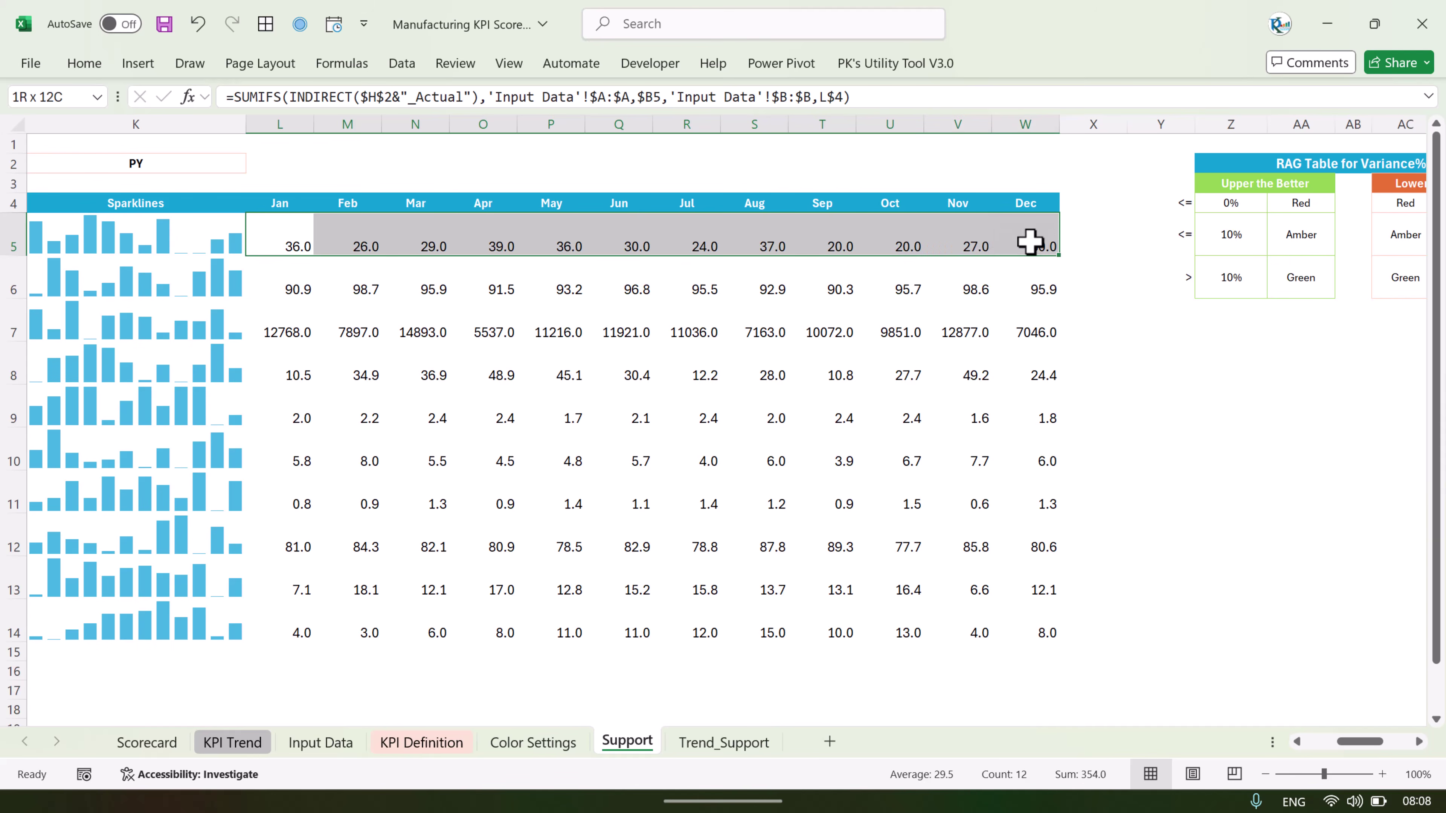
drag(1375, 752, 1365, 748)
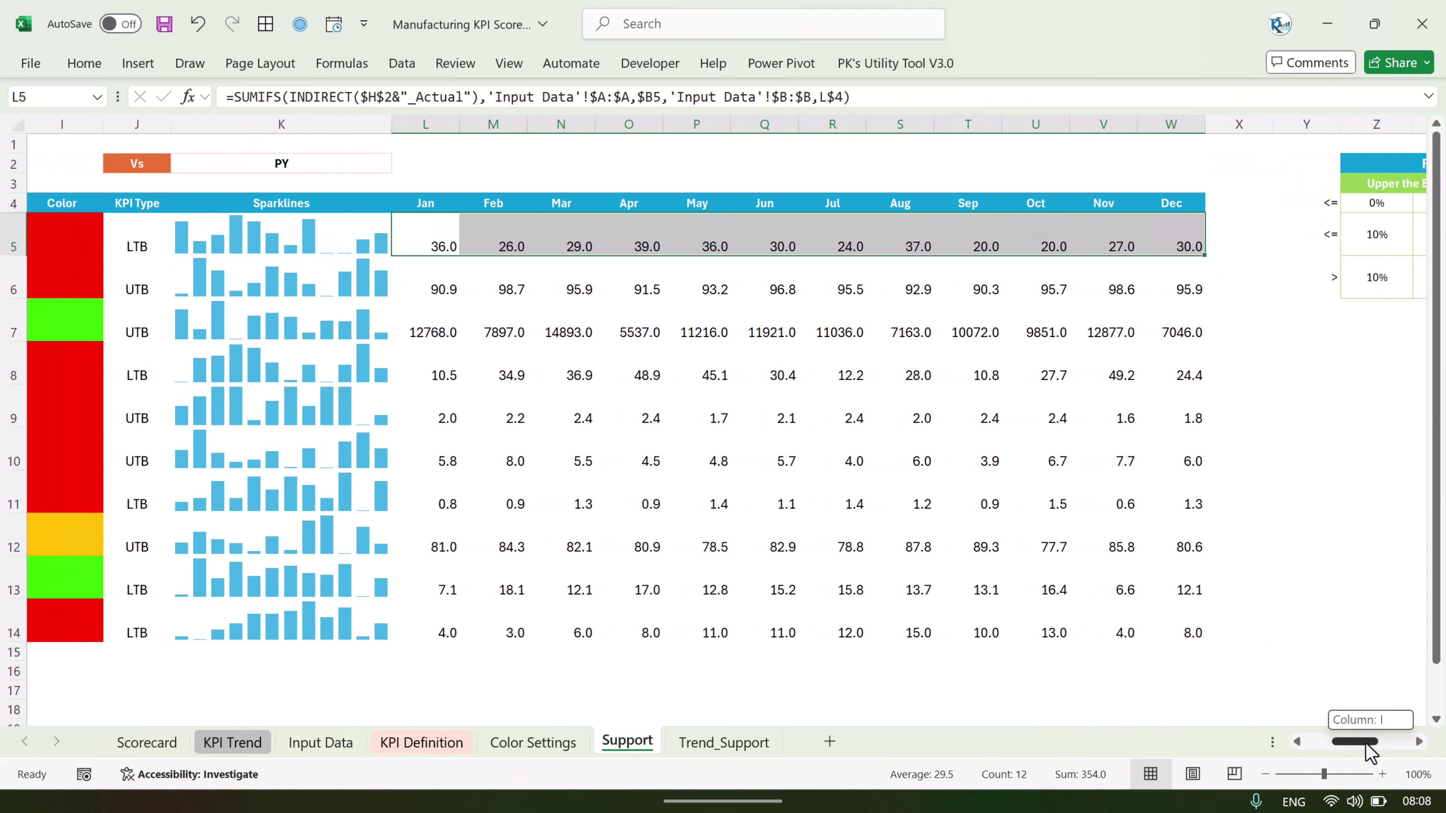
click(243, 236)
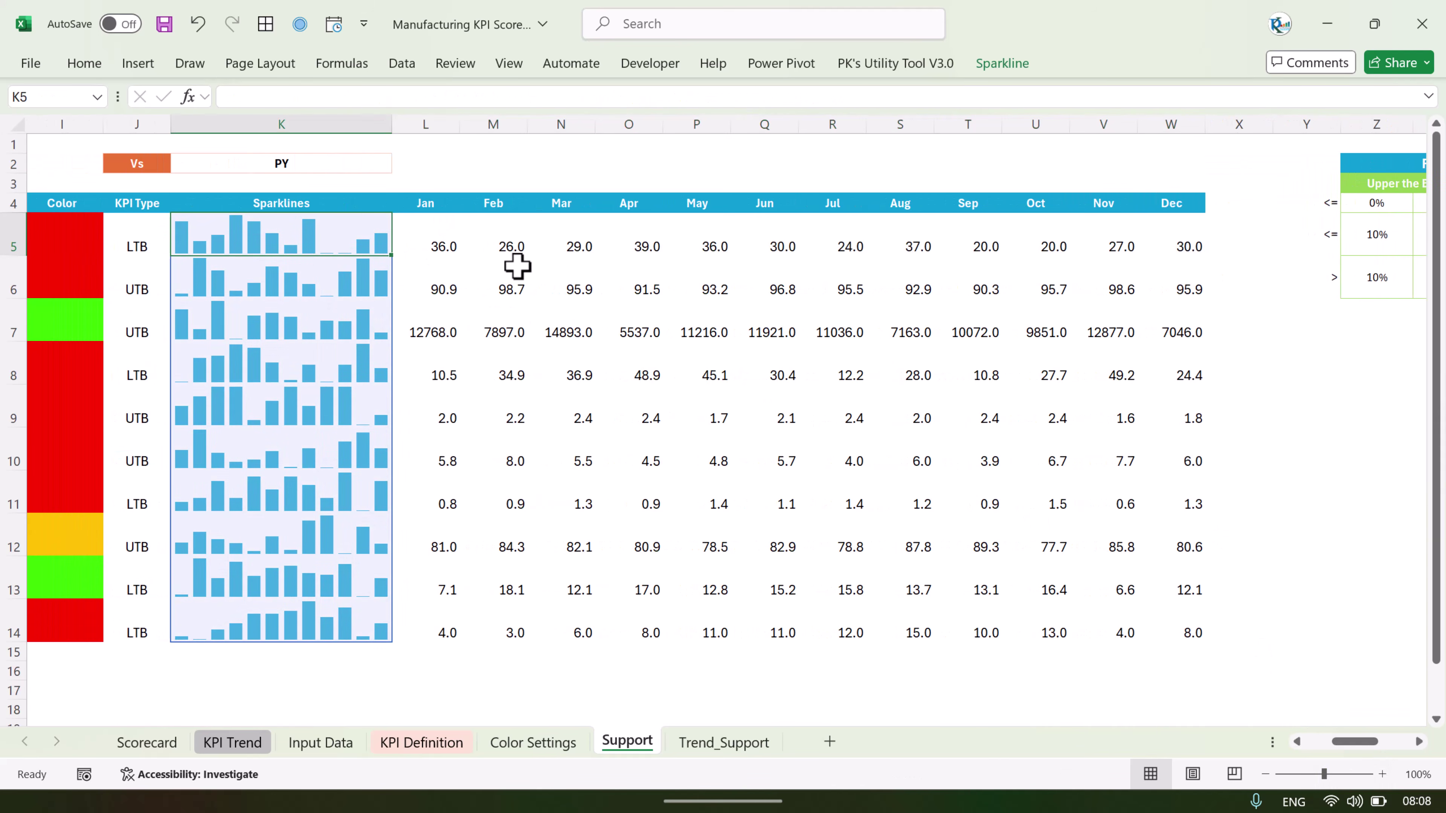
drag(324, 258, 336, 626)
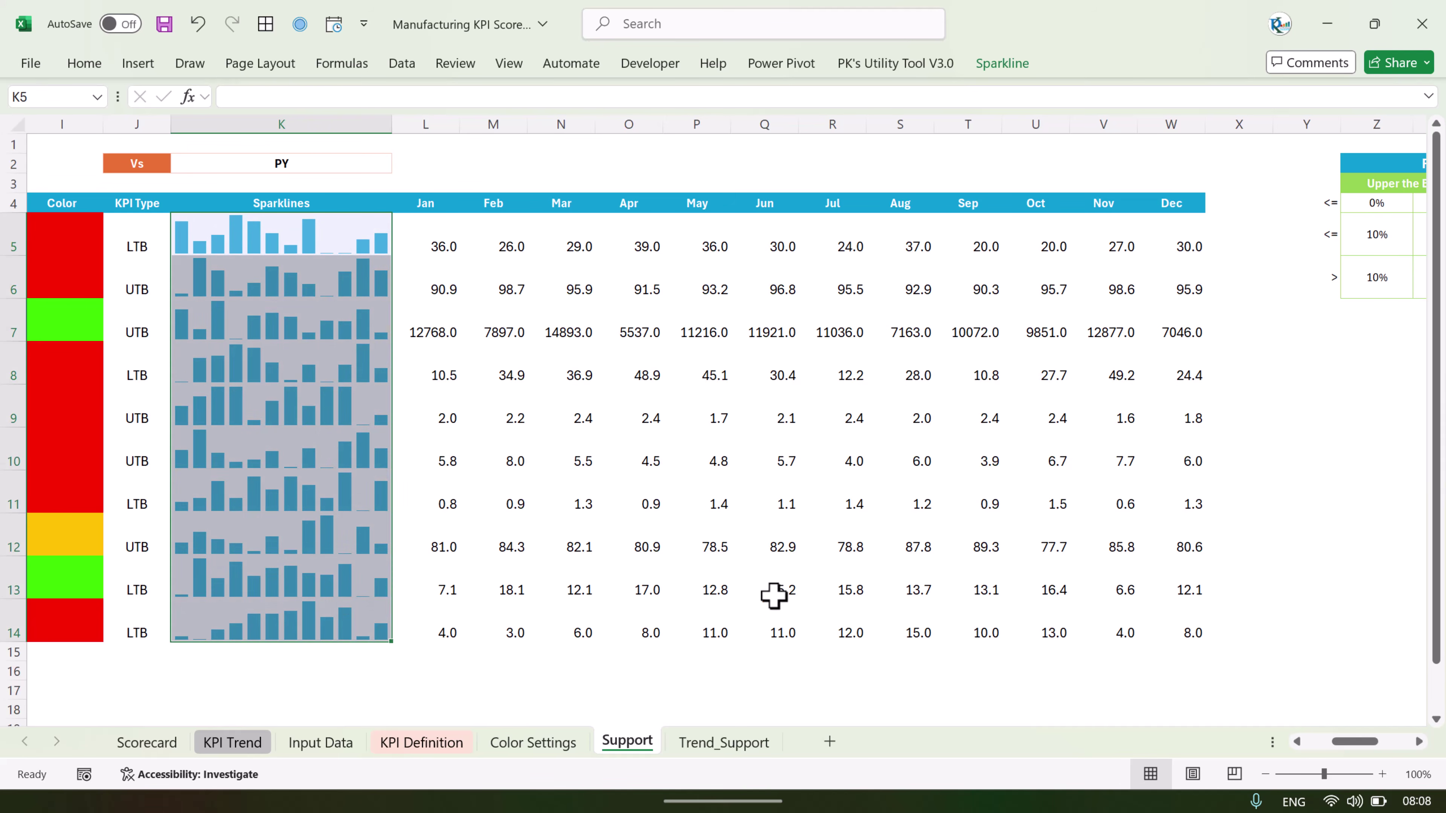
drag(1365, 747, 1302, 752)
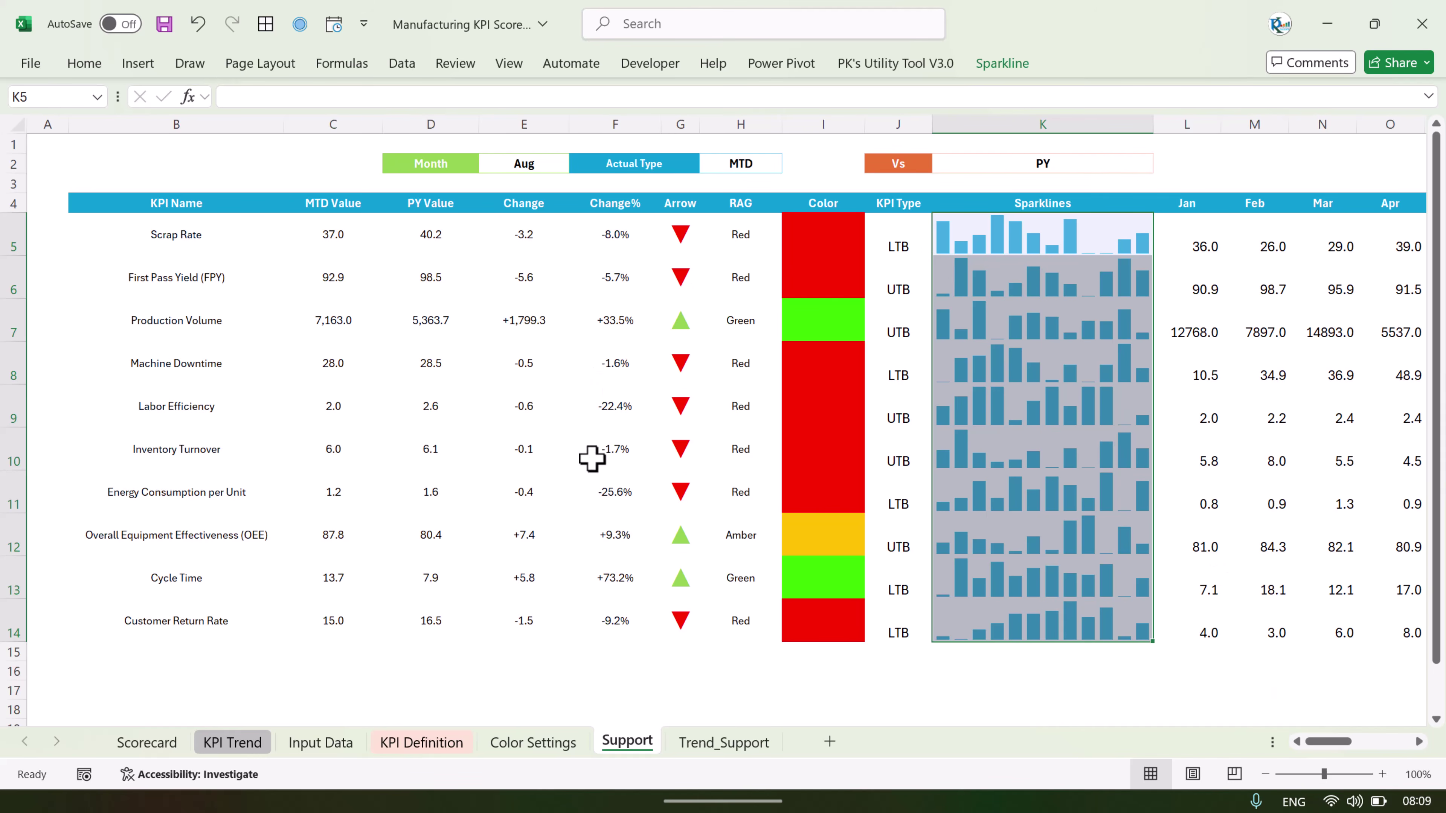
Check the KPI Name link in Trend_Support cell C1 against the selected KPI on the KPI Trend sheet.
click(729, 746)
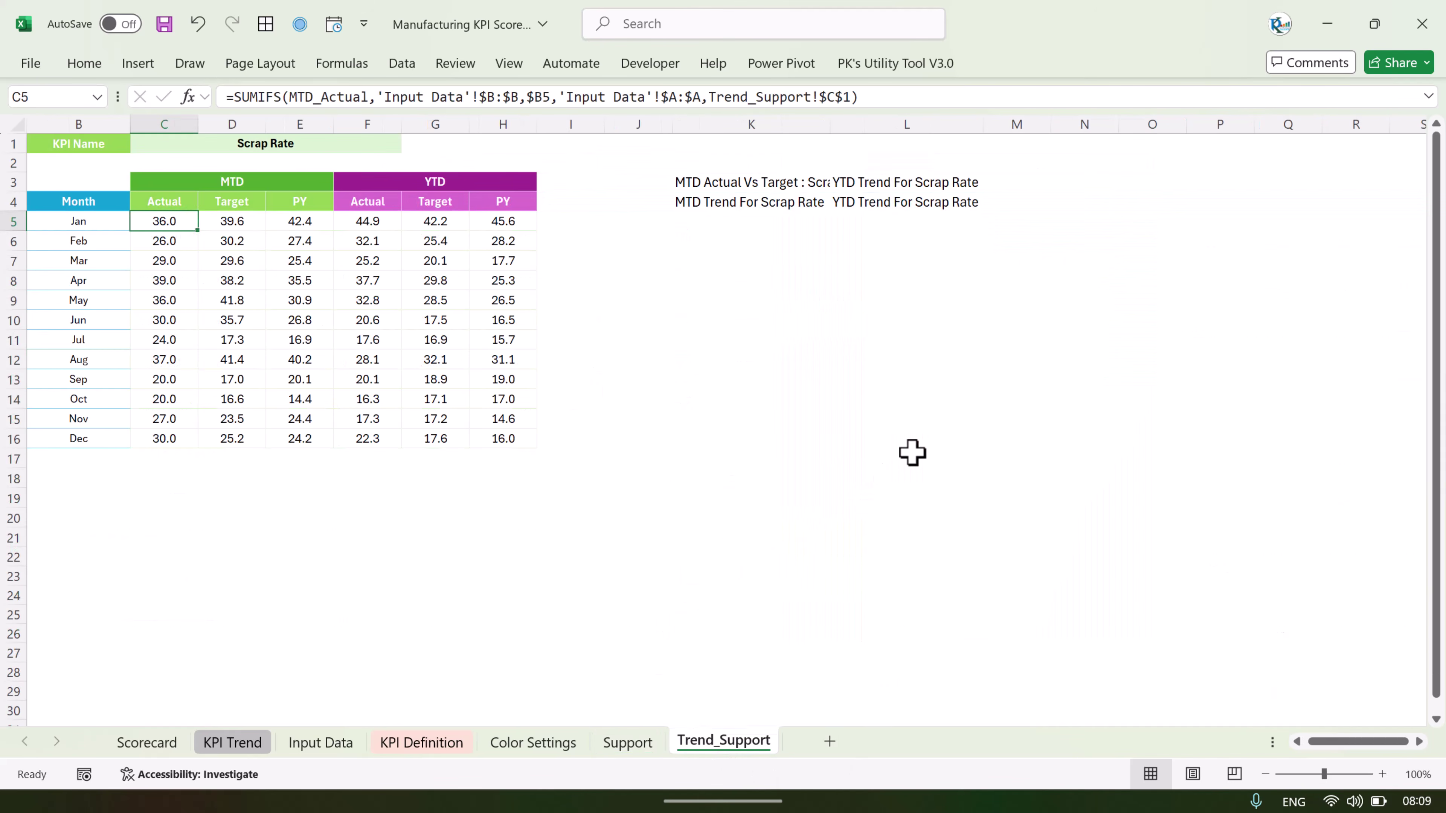
click(690, 357)
click(317, 141)
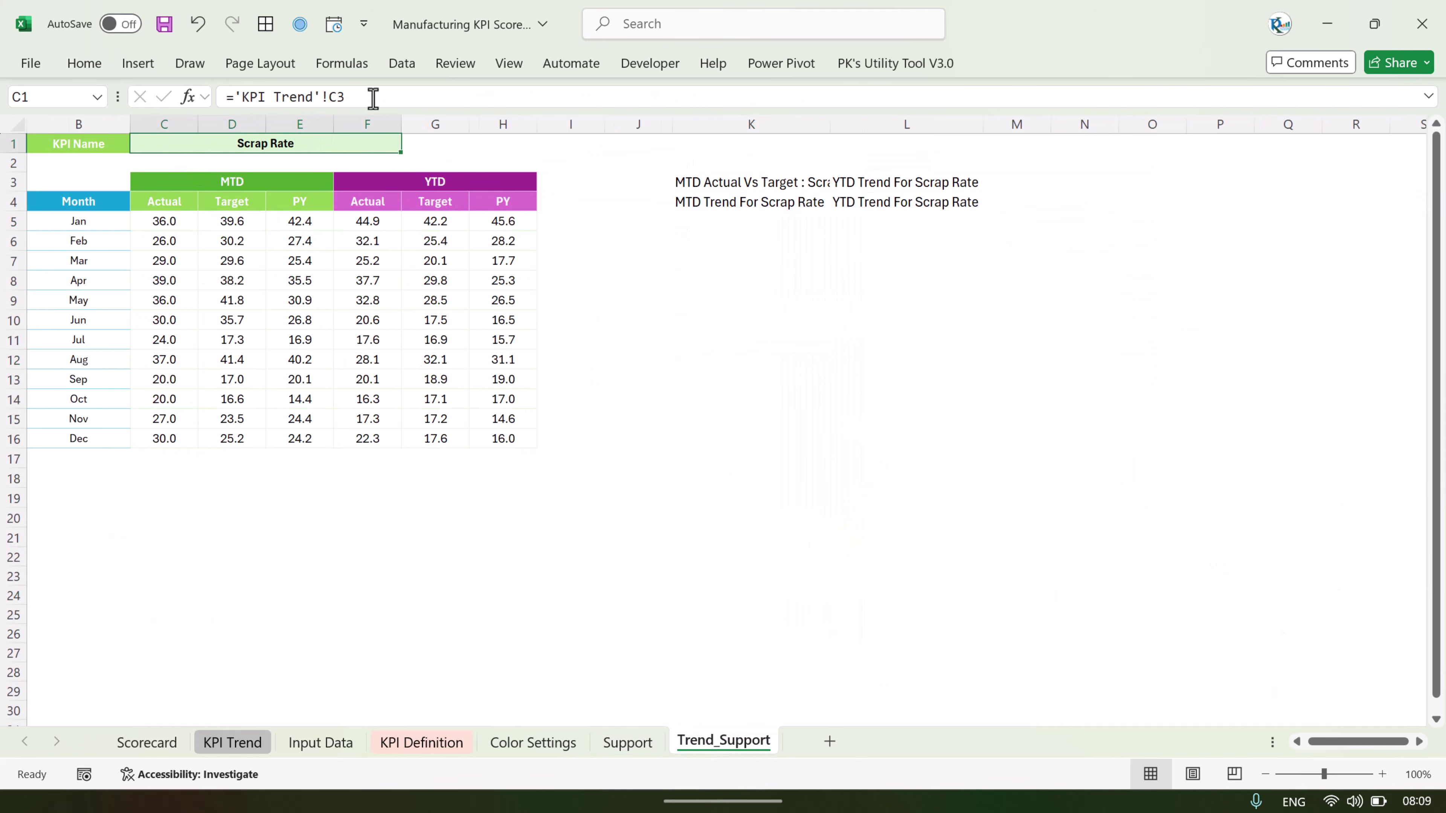
click(236, 743)
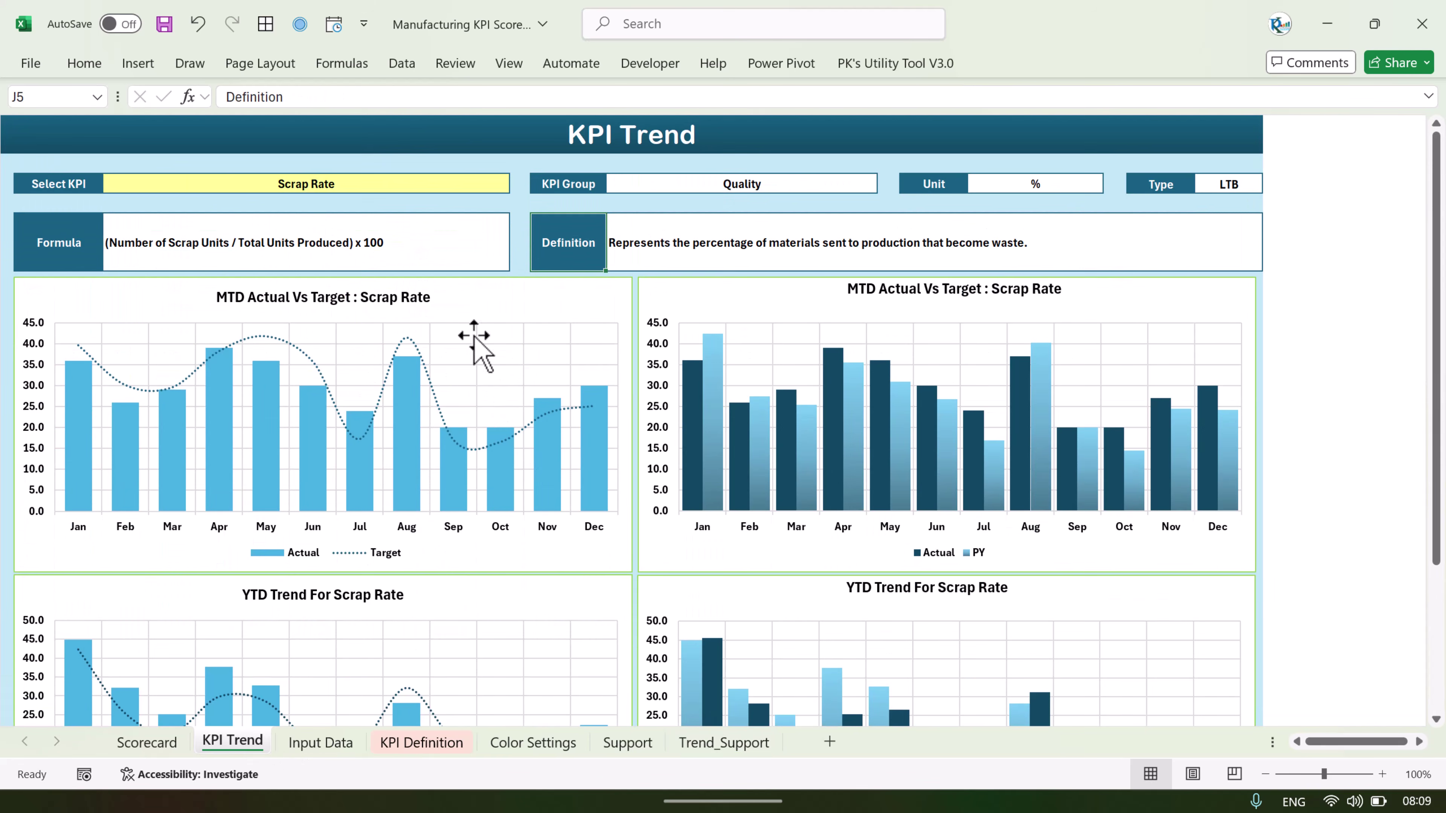
click(737, 745)
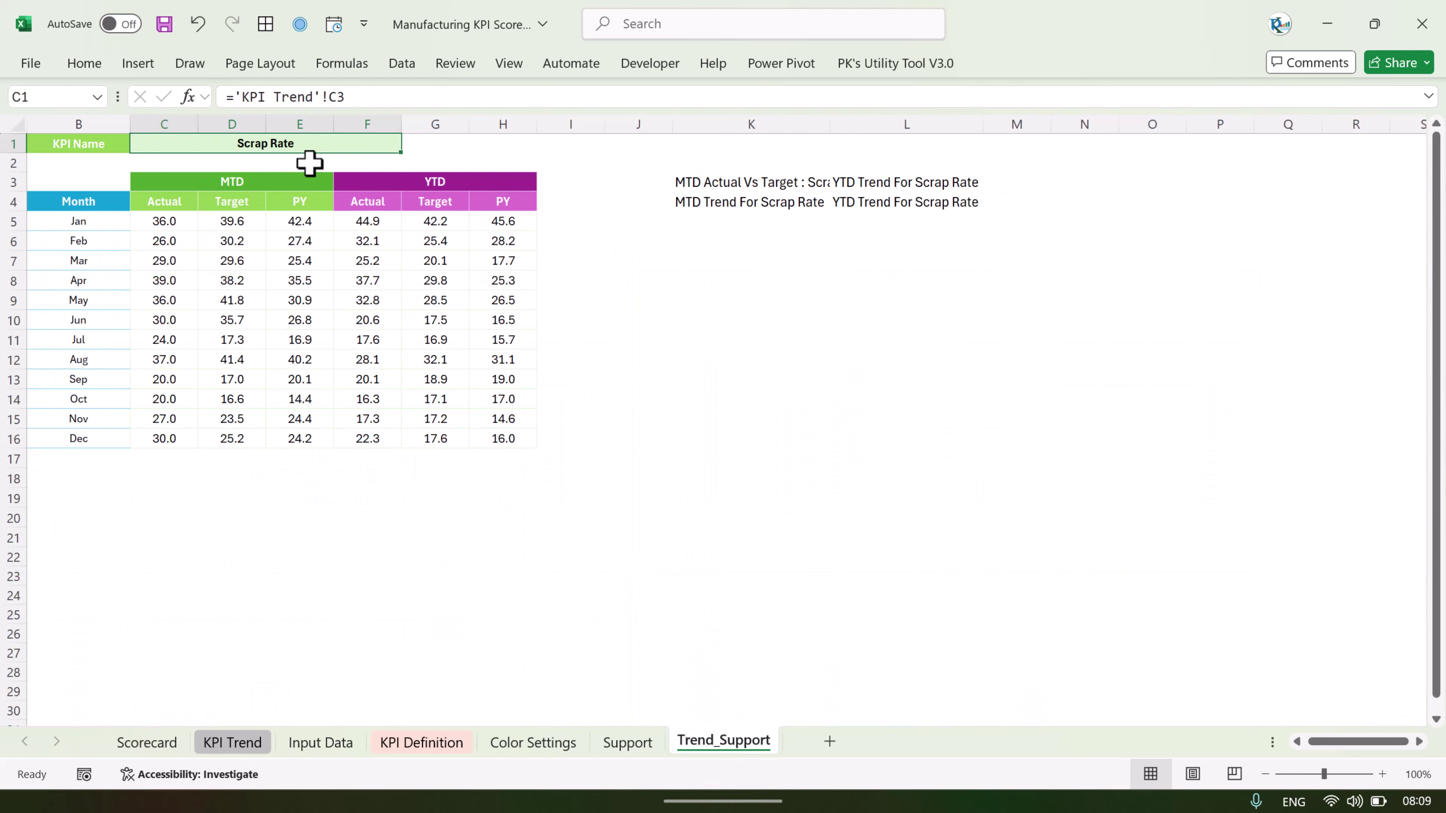
Examine the Trend_Support SUMIFS formulas for MTD Actual, and highlight the remaining MTD and YTD columns.
click(157, 222)
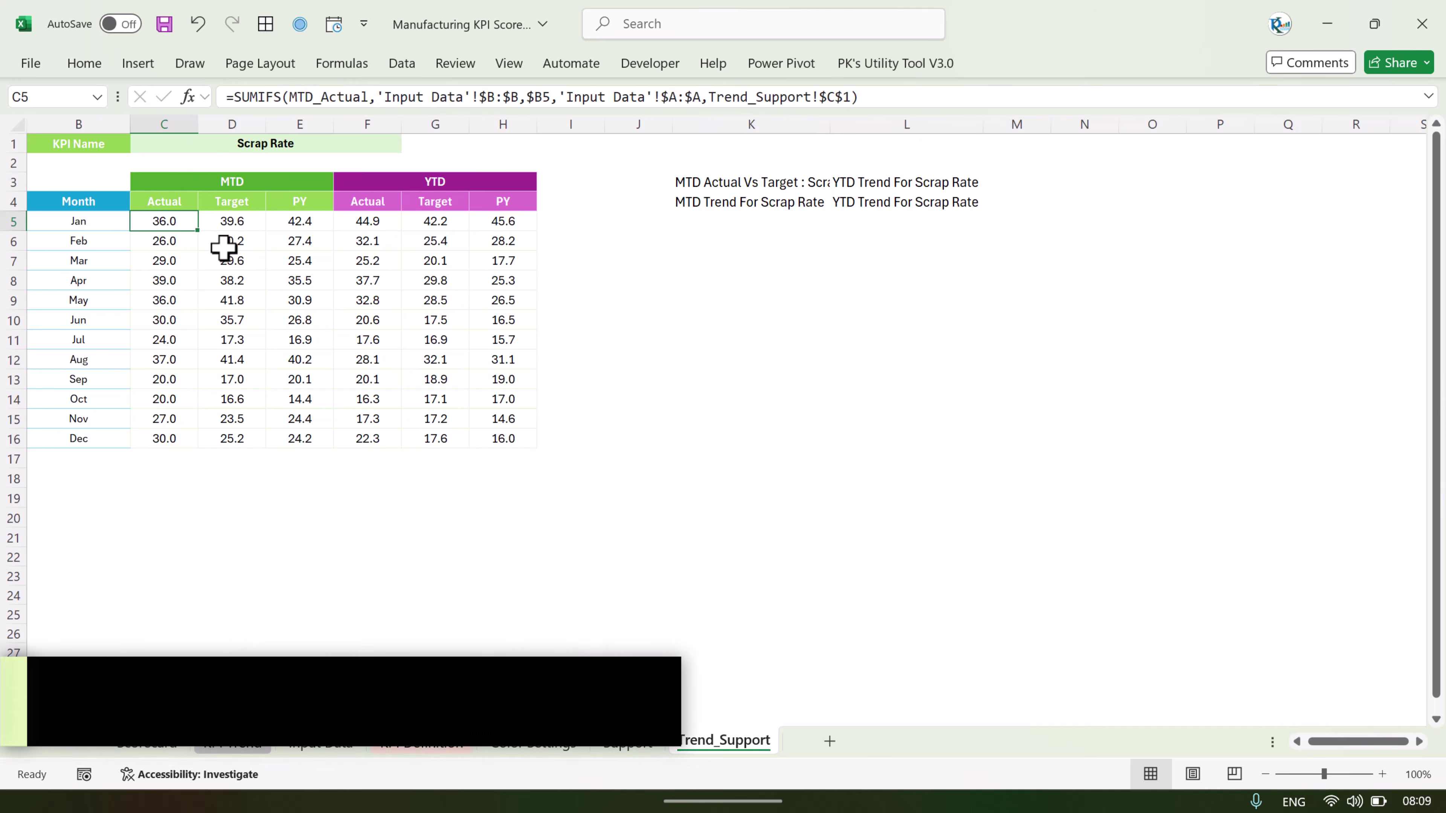
drag(164, 222, 302, 438)
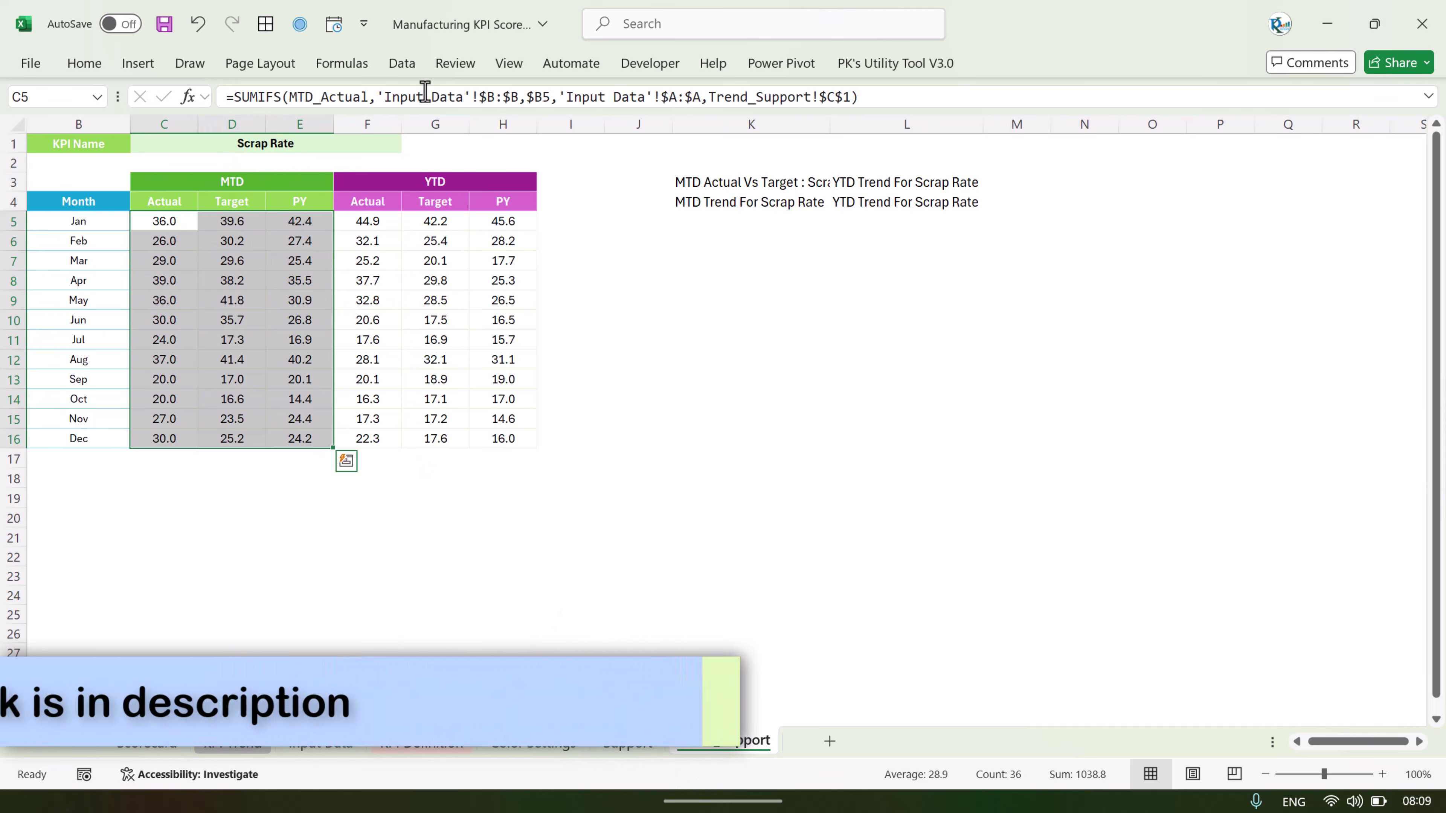
click(391, 97)
drag(170, 222, 184, 439)
drag(235, 221, 503, 437)
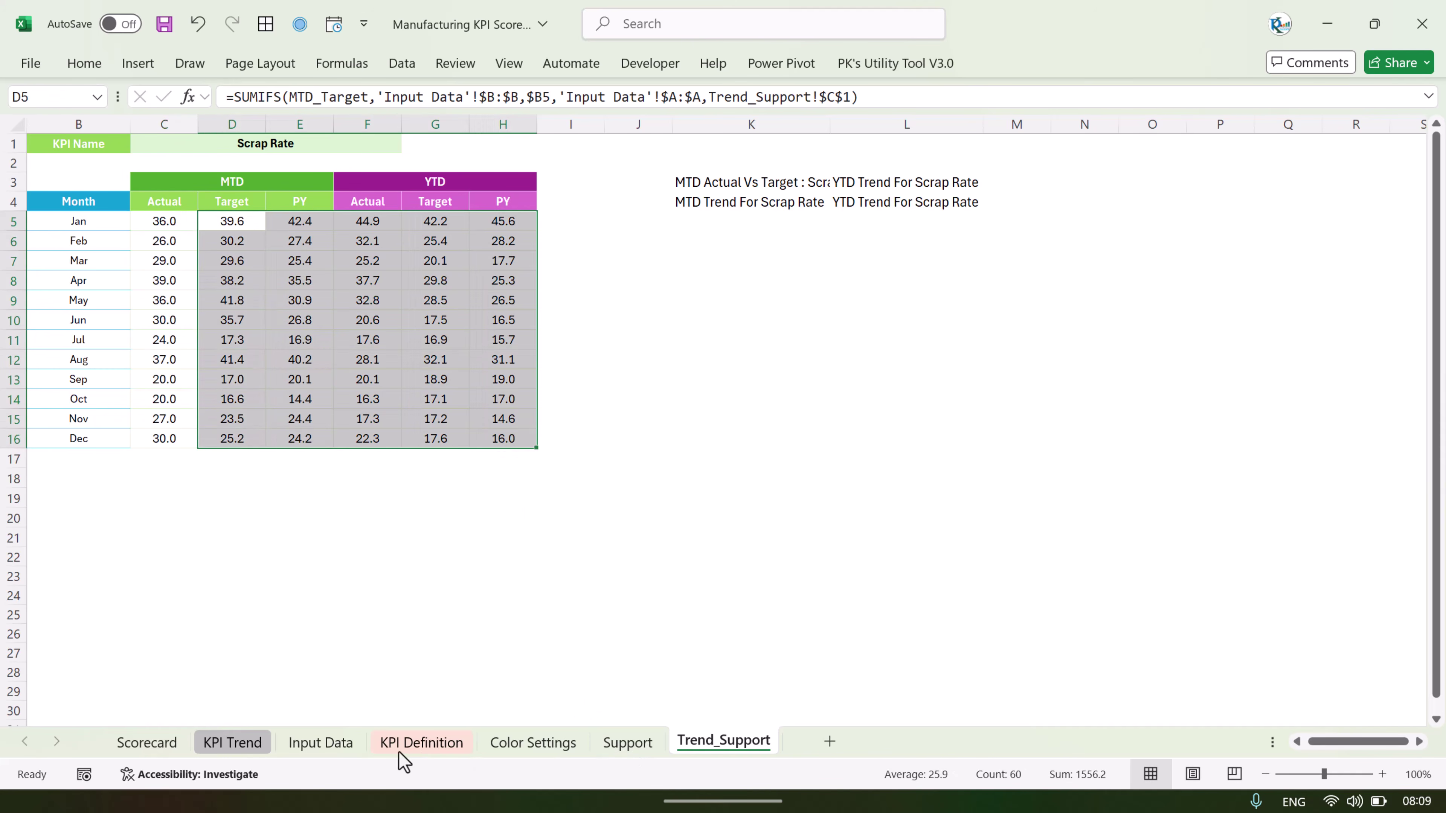
Look at the source figures on the Input Data sheet and return to Trend_Support by way of Support.
click(320, 742)
drag(148, 200, 653, 398)
click(714, 259)
click(627, 745)
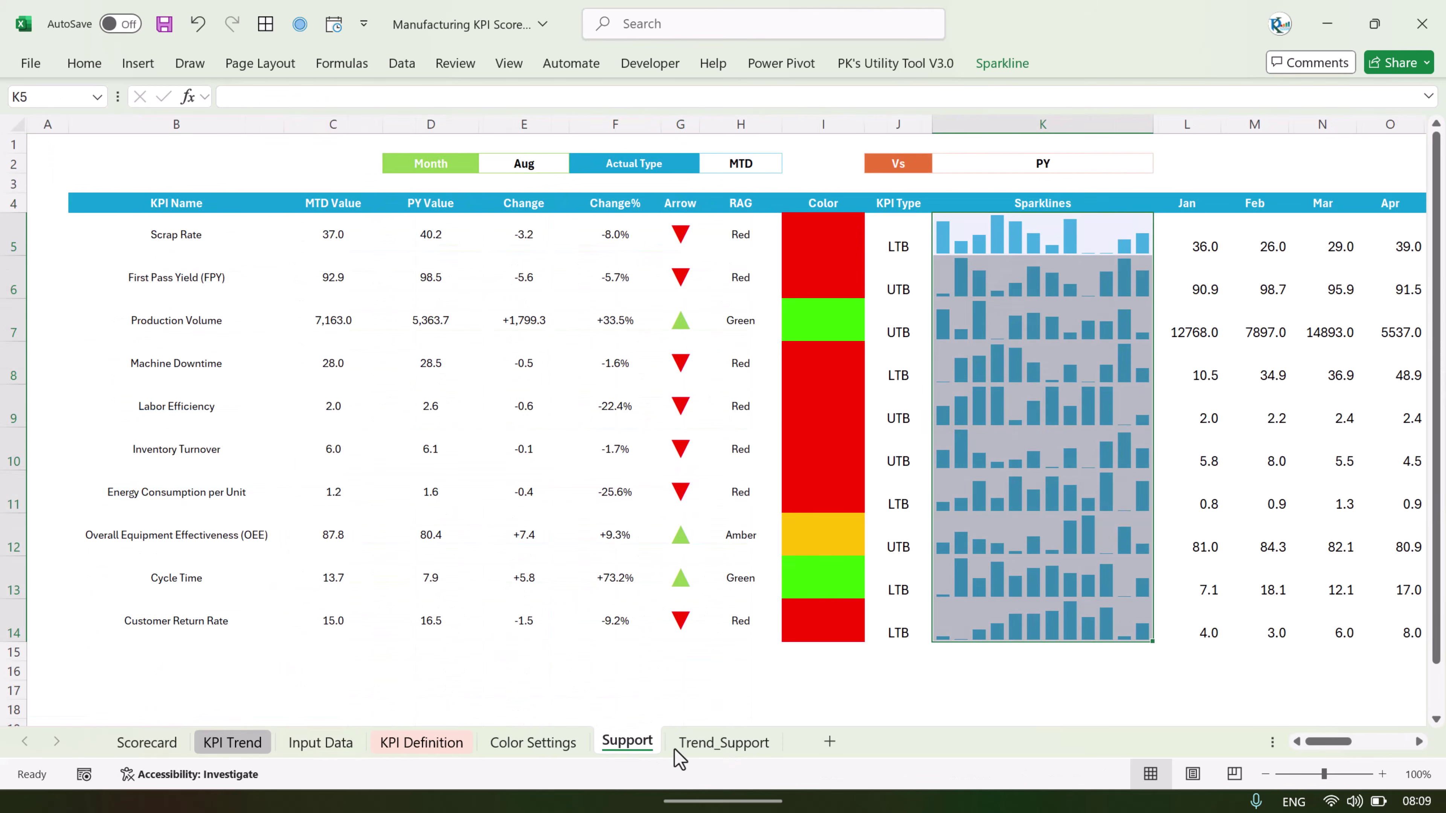
click(683, 745)
Review Trend_Support's linked KPI name in C1 together with the monthly MTD and YTD data block.
click(326, 245)
click(265, 144)
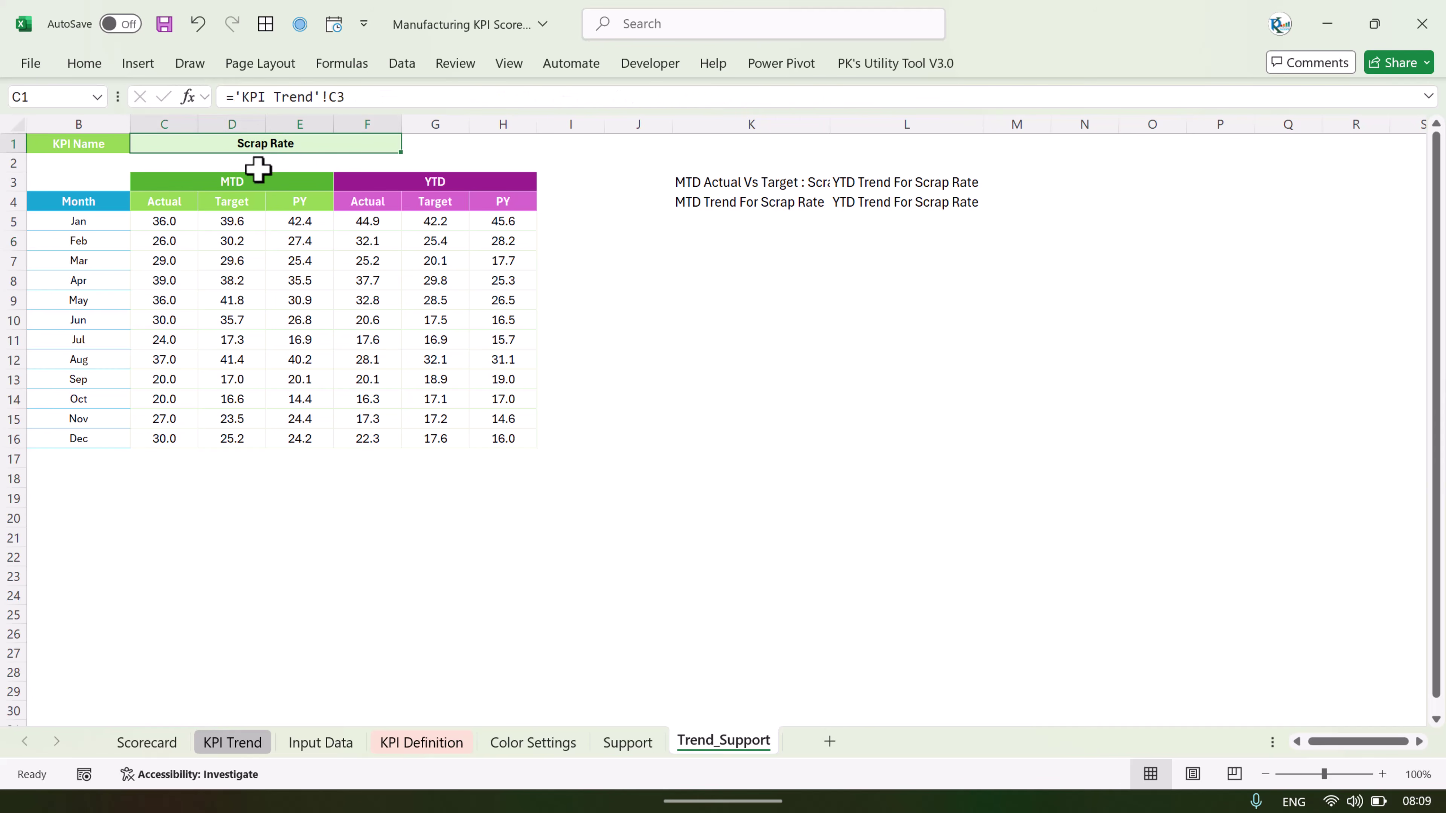
drag(165, 219, 490, 436)
click(479, 246)
drag(164, 221, 439, 379)
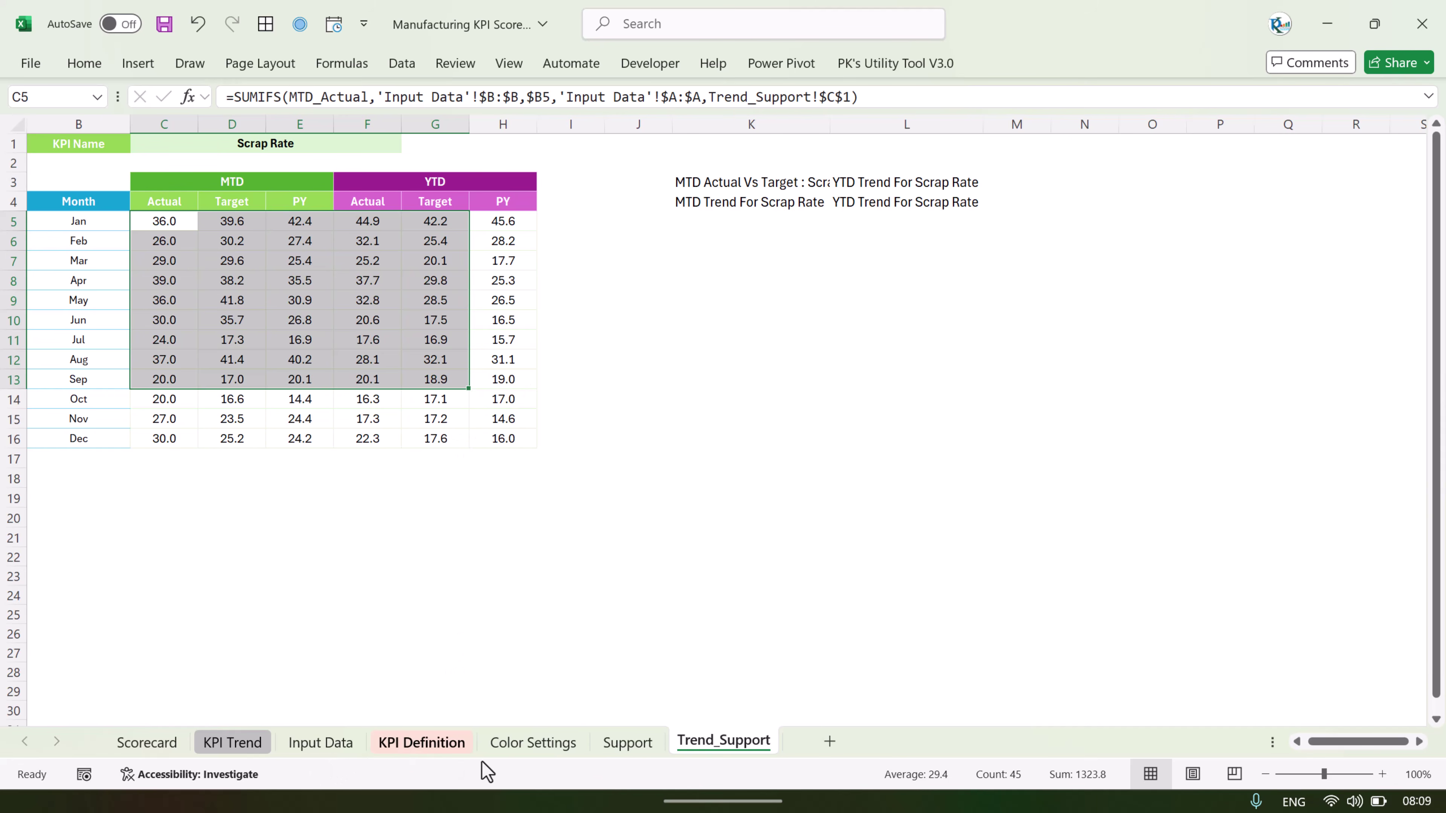
View the two MTD charts on the KPI Trend sheet and the Select KPI cell that drives them.
click(230, 743)
click(474, 300)
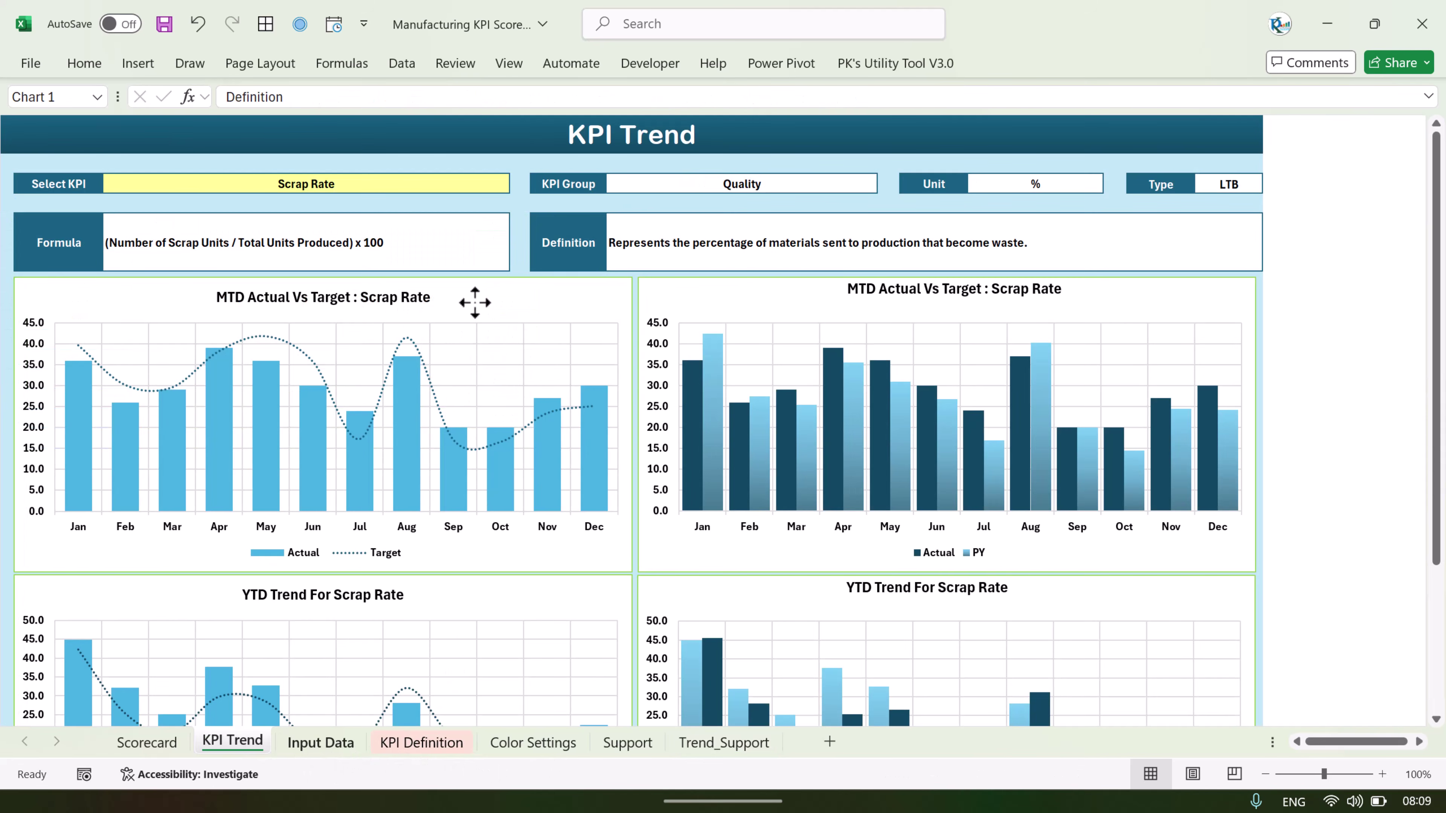
click(715, 301)
click(403, 180)
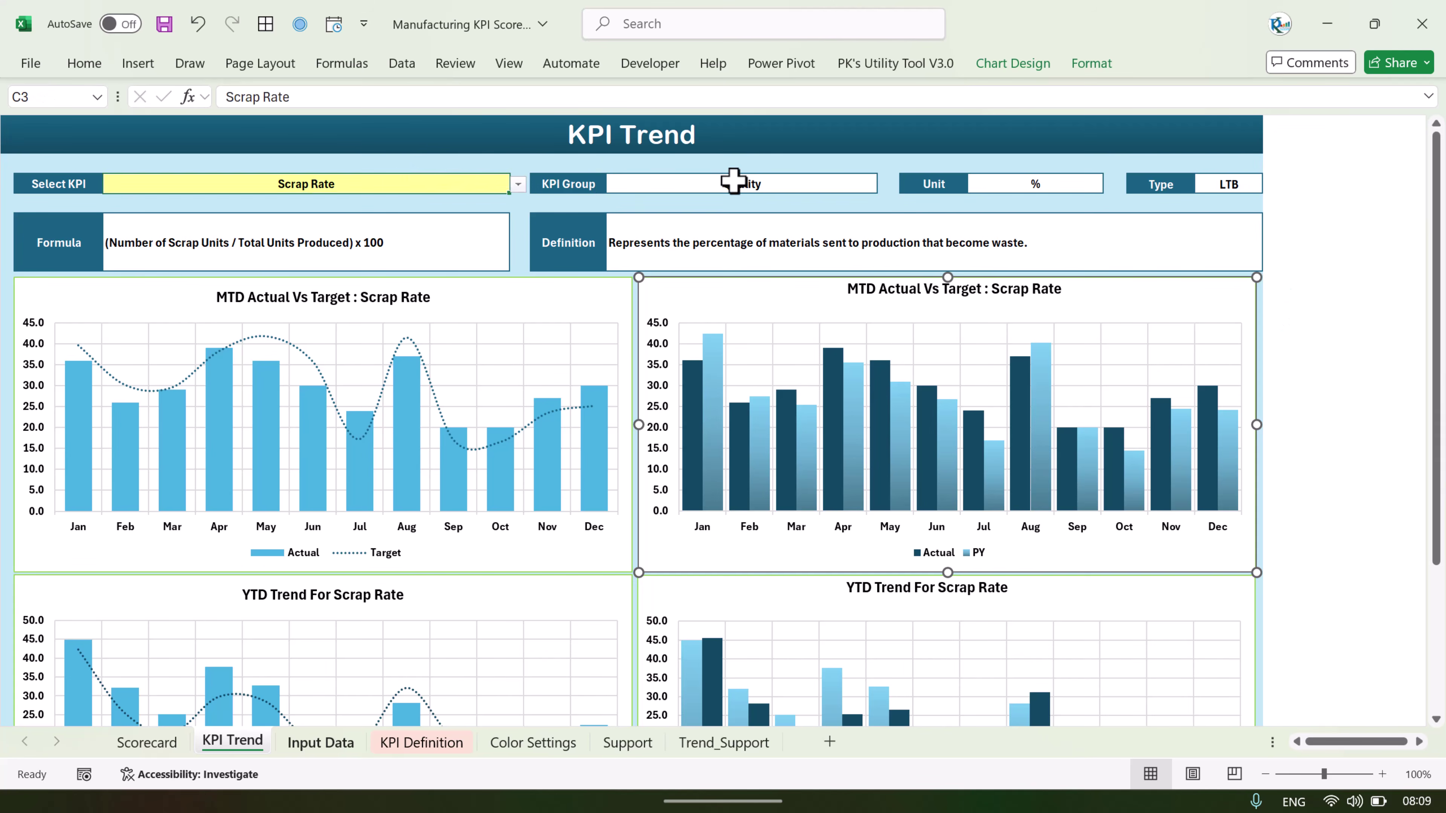
Examine the KPI Group INDEX formula in K3 and the Unit VLOOKUP formula in Q3 that use the selected KPI.
click(736, 181)
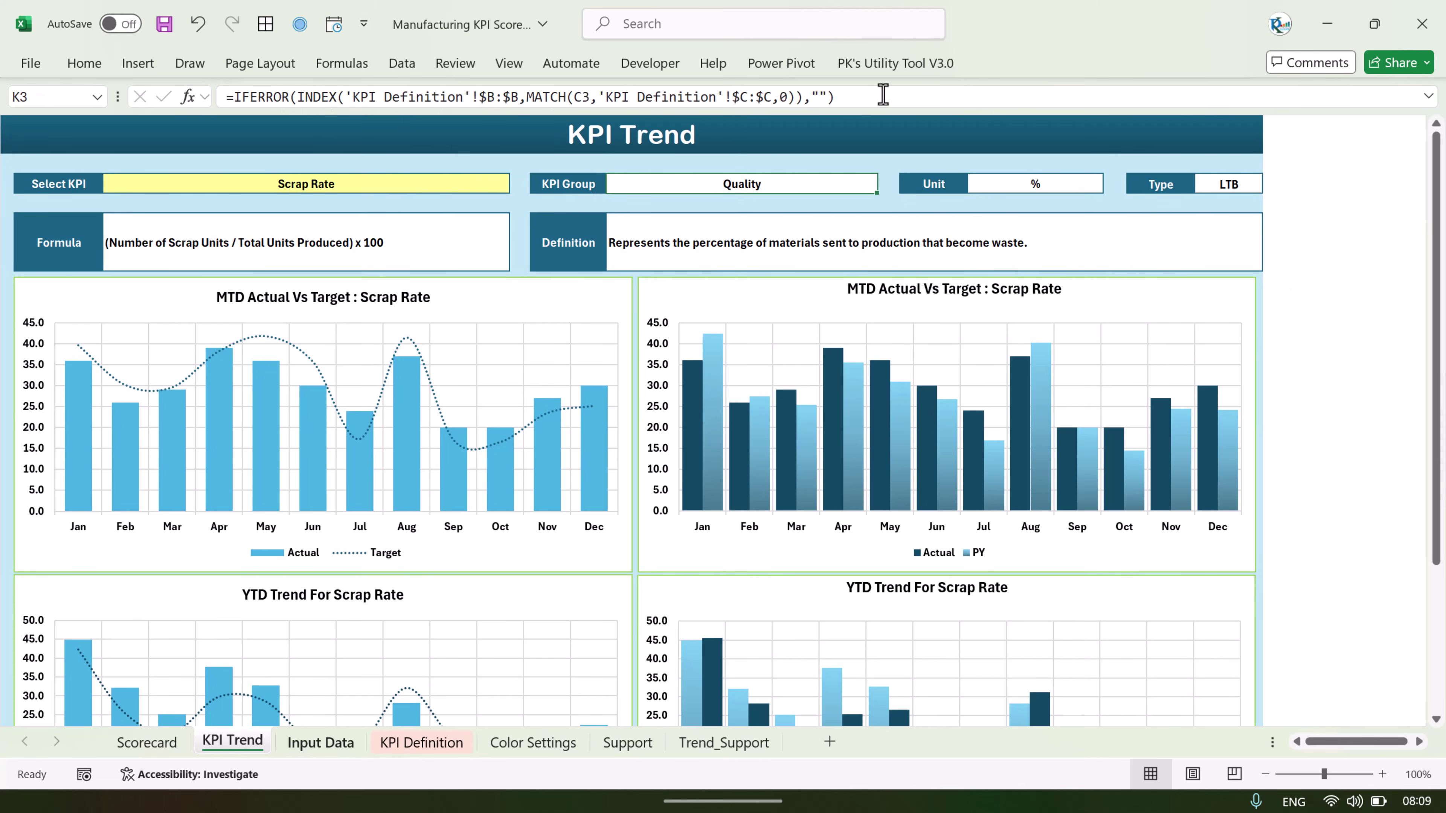
click(1035, 185)
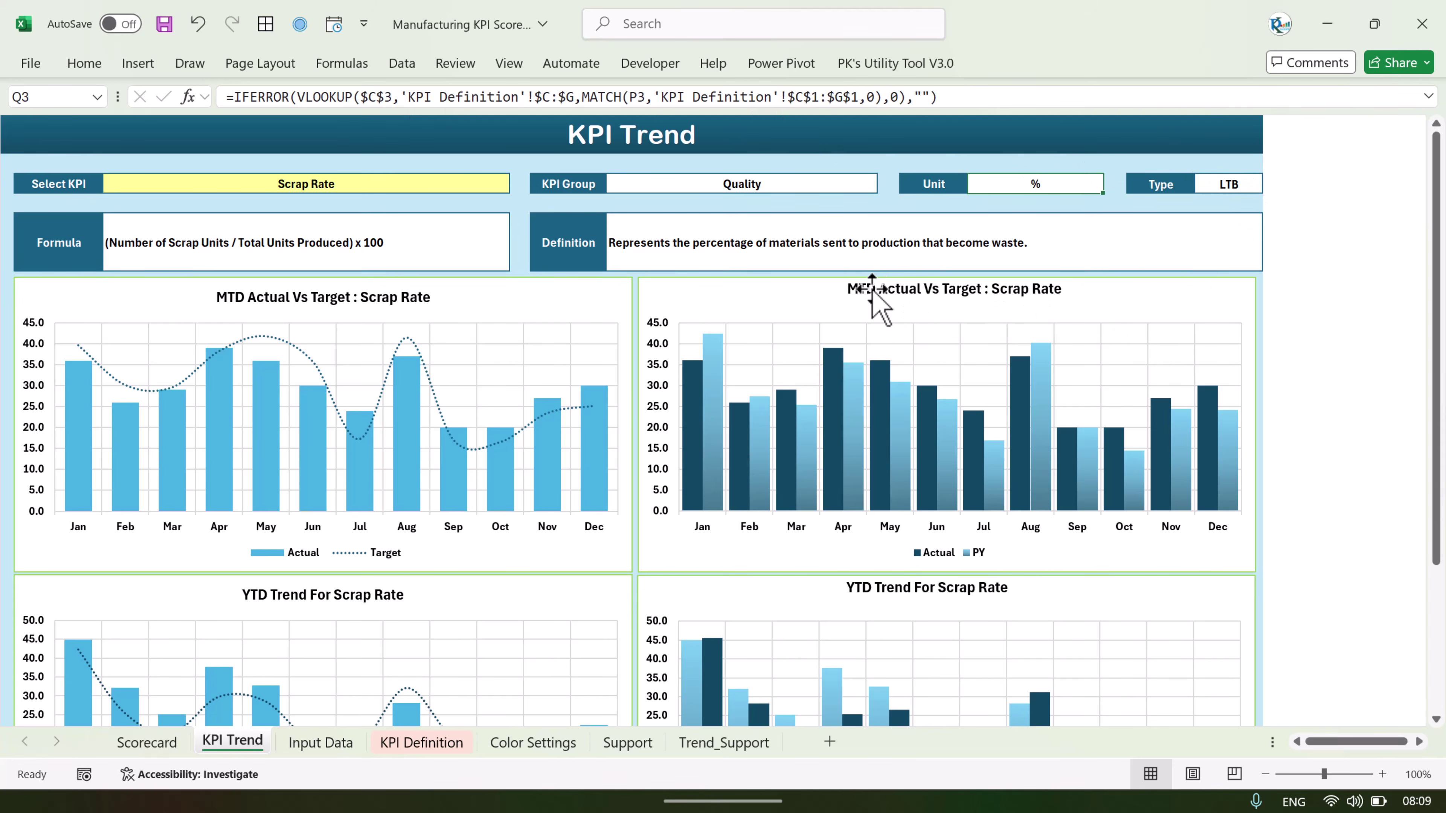
click(459, 97)
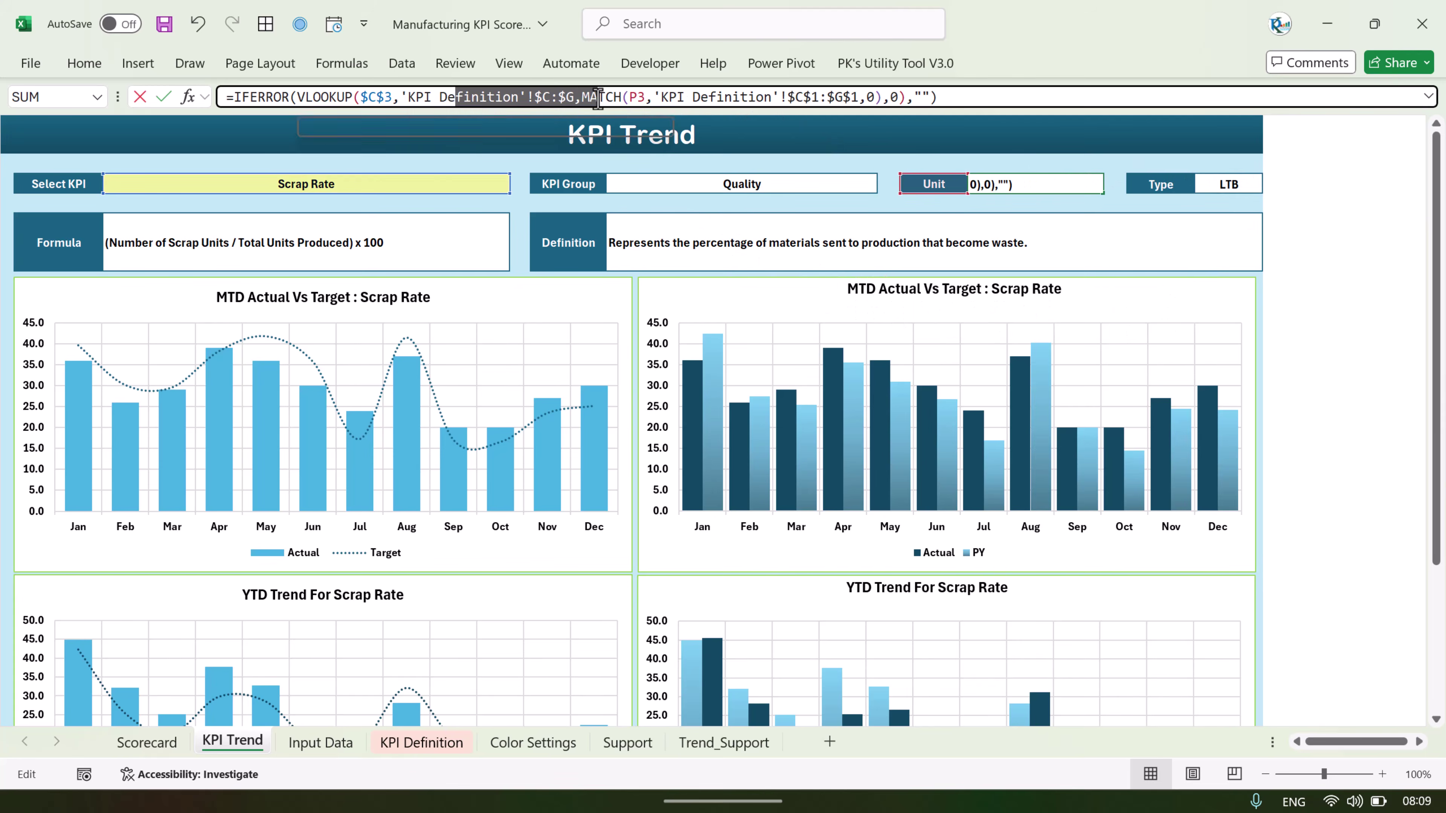
key(Escape)
click(400, 184)
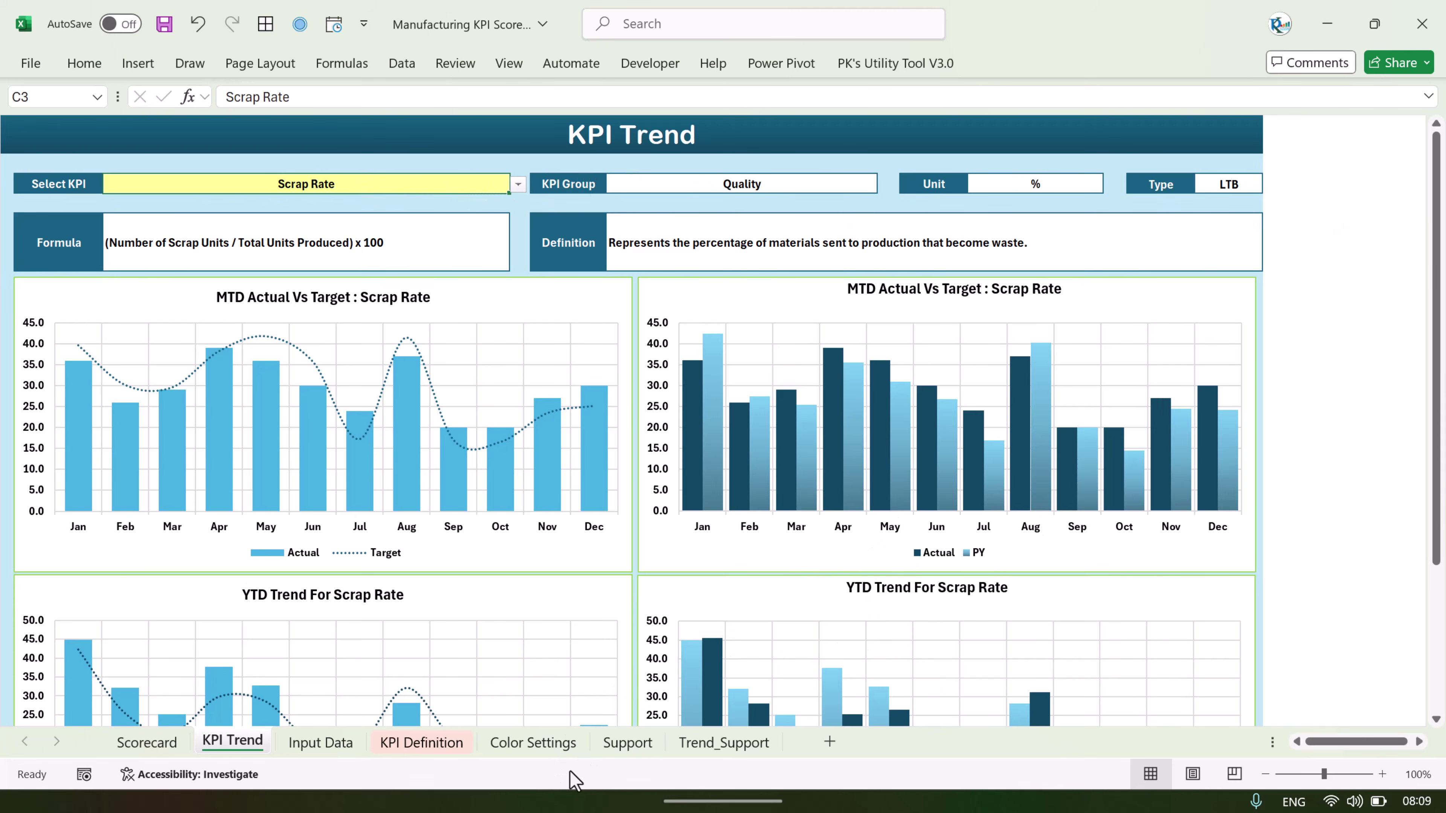
Revisit the Support and Trend_Support sheets, ending on blank cell K16 of Trend_Support.
click(628, 744)
click(724, 743)
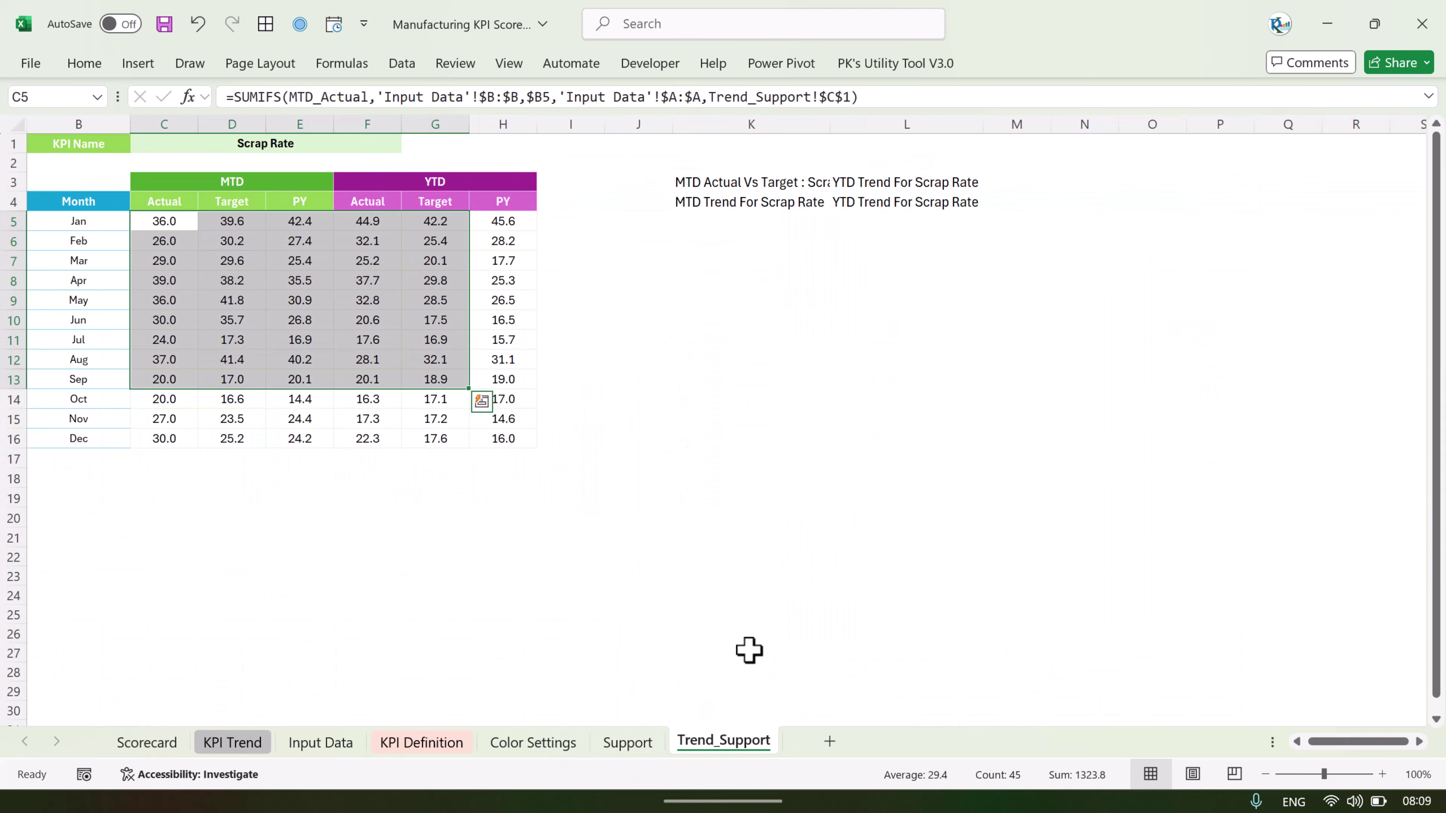
click(774, 445)
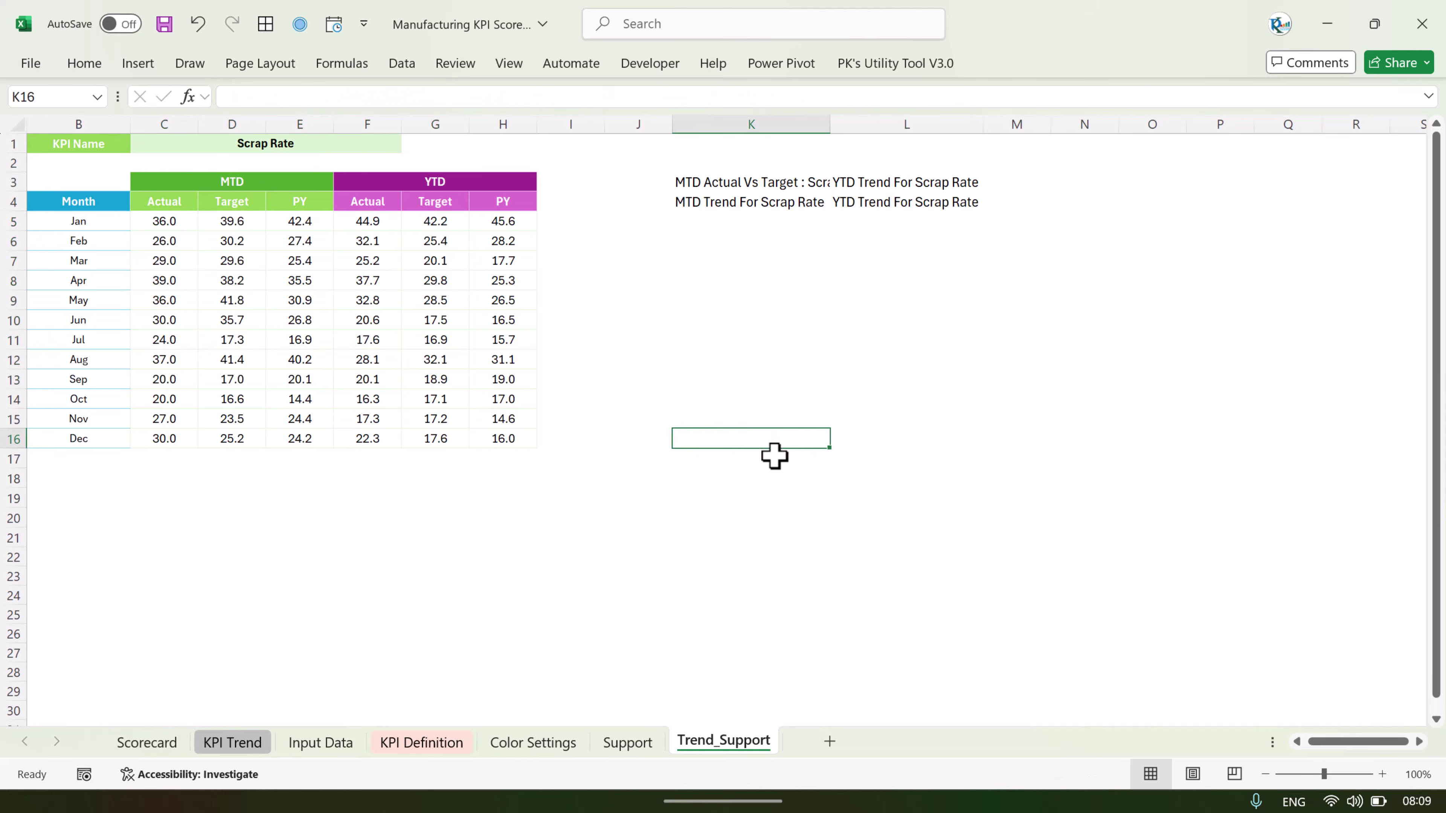